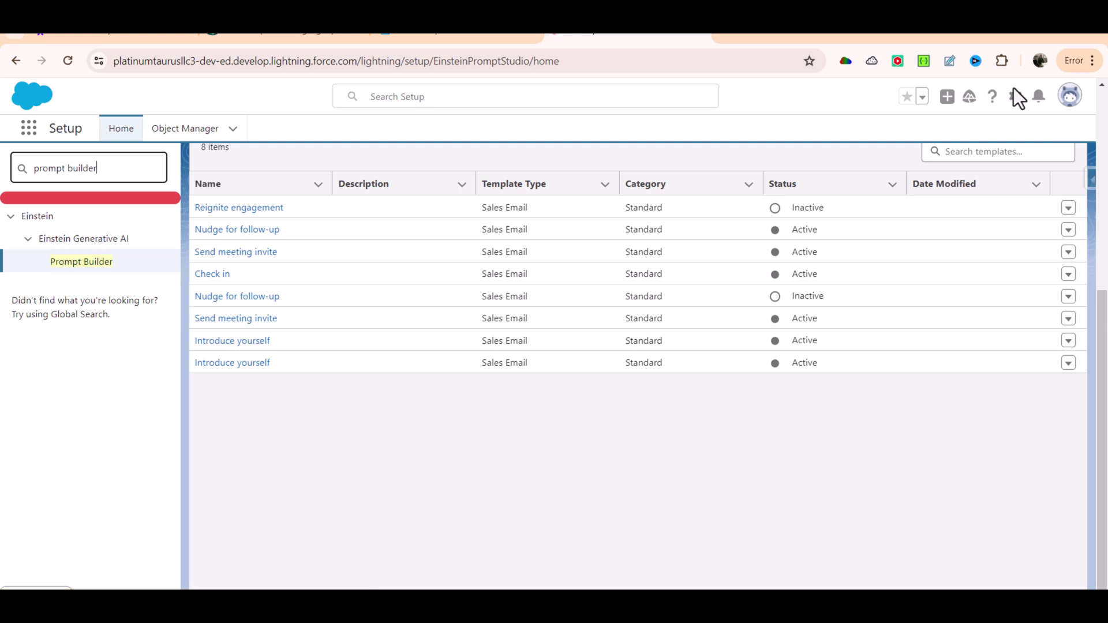
Open Salesforce Setup afresh, search the setup options for "prompt bu" and go to Prompt Builder
{"action": "left_click", "coordinate": [72, 263]}
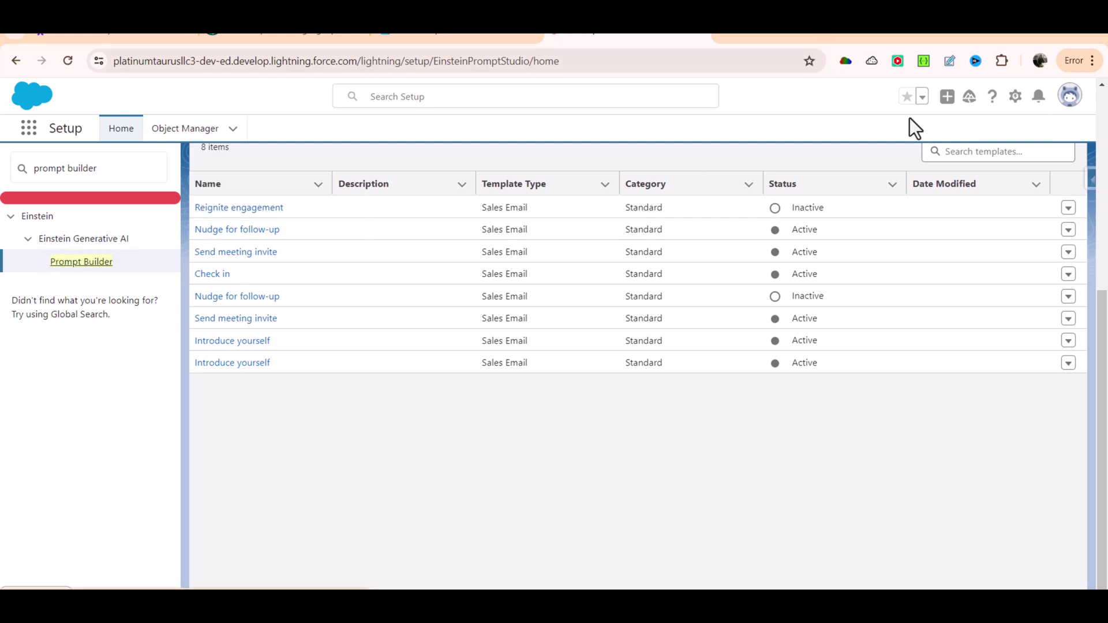
{"action": "left_click", "coordinate": [1017, 101]}
{"action": "left_click", "coordinate": [1002, 133]}
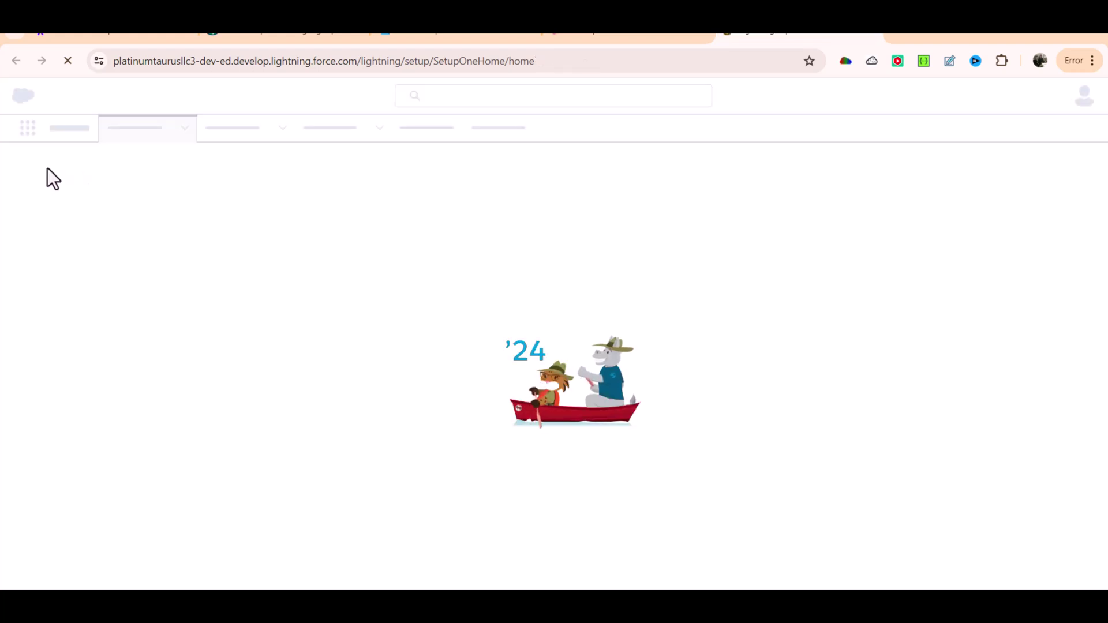
{"action": "left_click", "coordinate": [88, 166]}
{"action": "type", "text": "pro"}
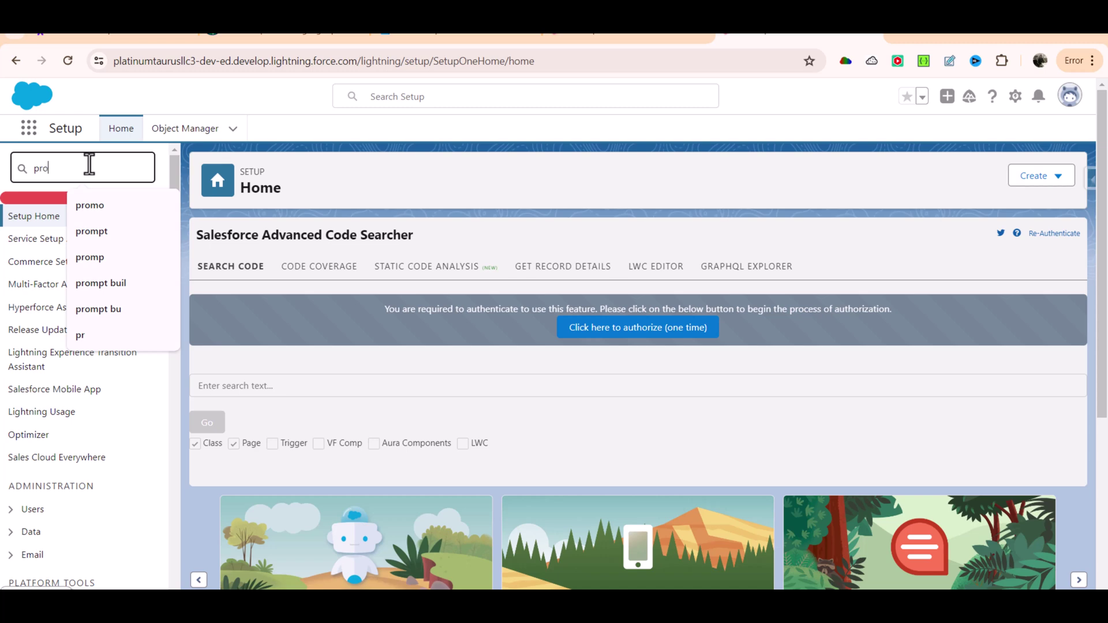
{"action": "type", "text": "mpt bu"}
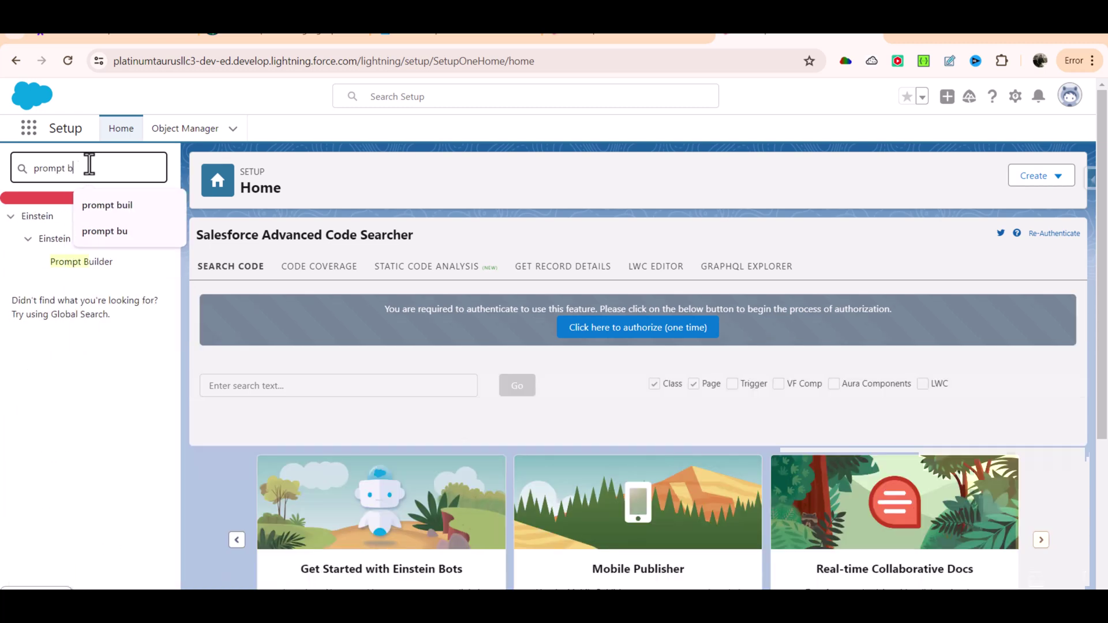
{"action": "left_click", "coordinate": [84, 263]}
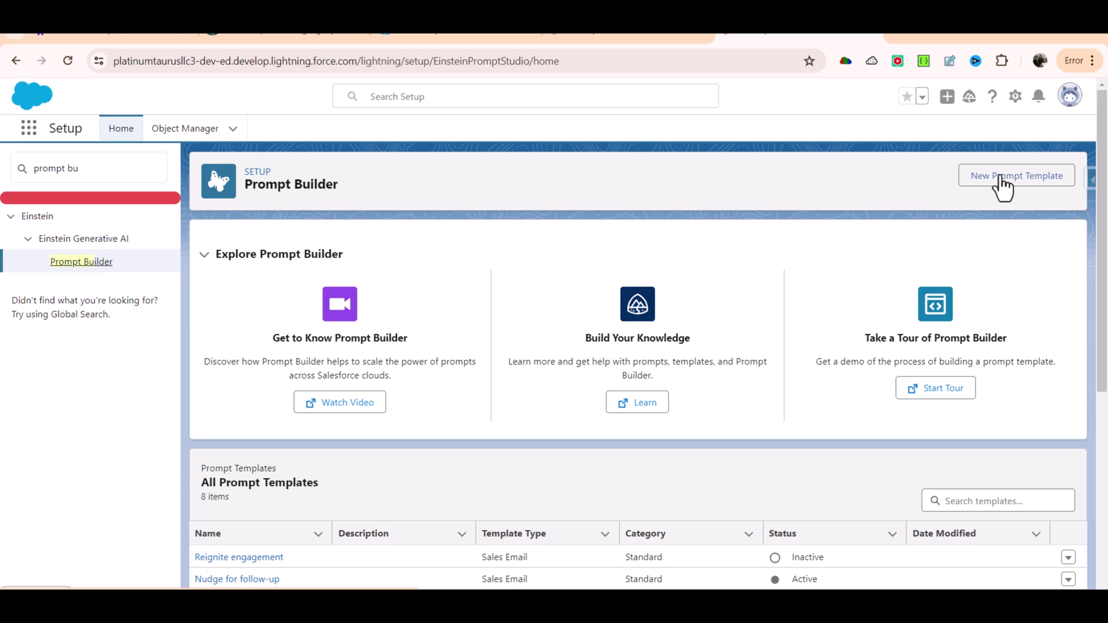
Start a new prompt template of type Field Generation and name it "Populate Account Description"
{"action": "left_click", "coordinate": [1000, 179]}
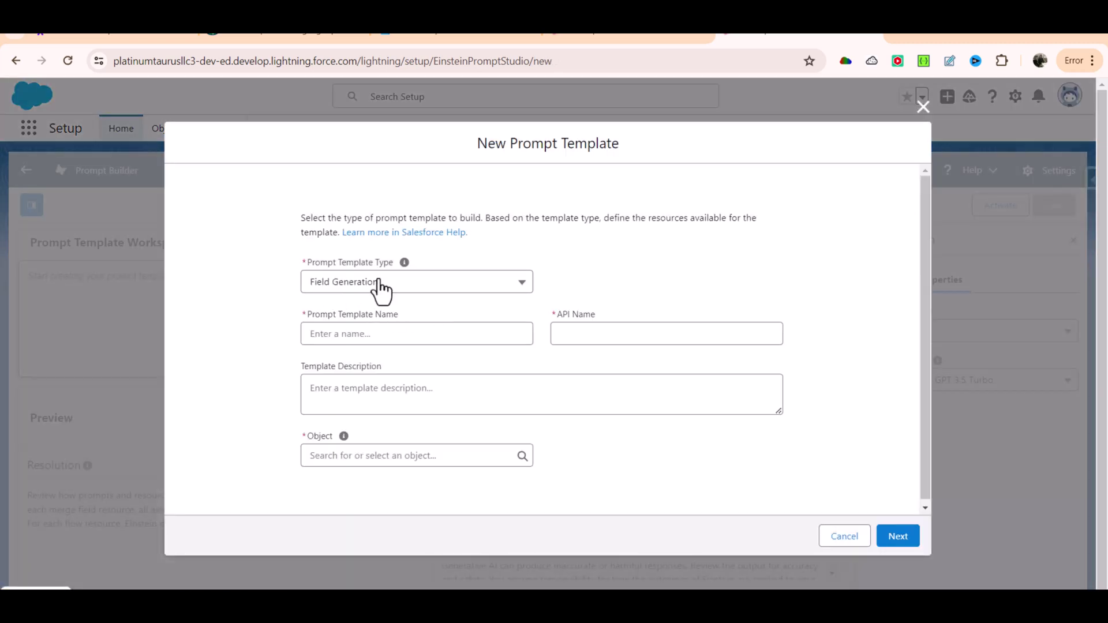
{"action": "left_click", "coordinate": [380, 288]}
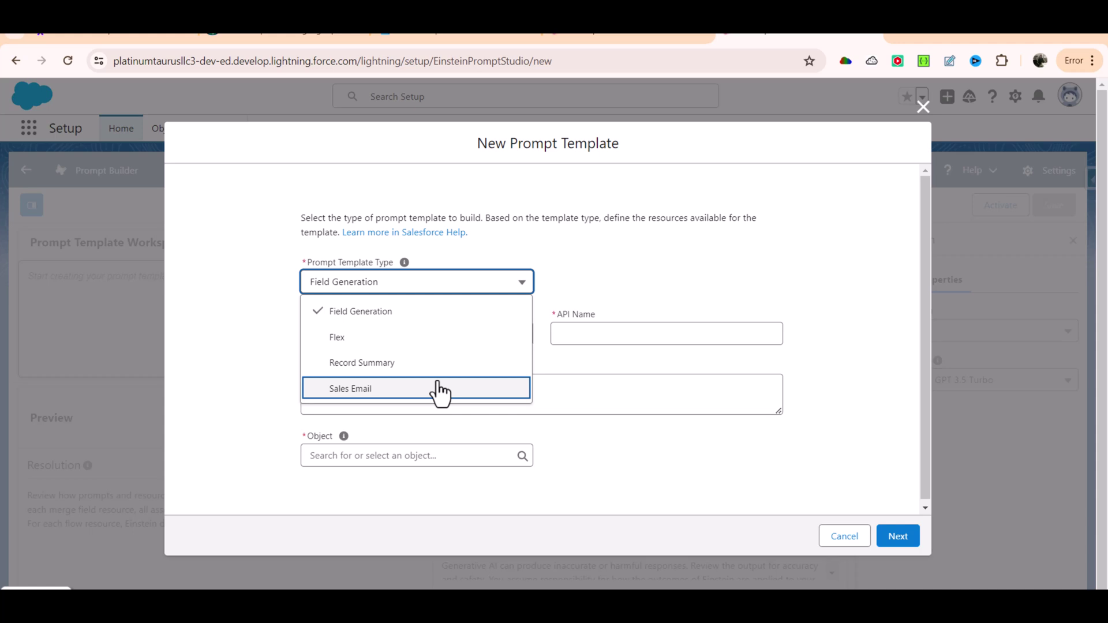
{"action": "left_click", "coordinate": [386, 318]}
{"action": "left_click", "coordinate": [389, 334]}
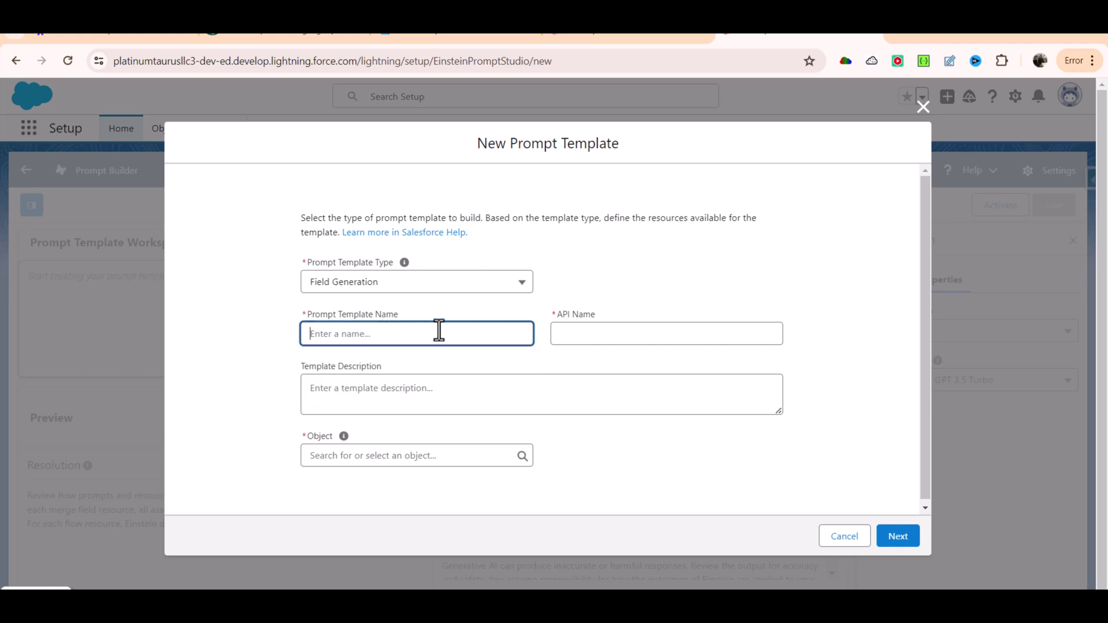
{"action": "type", "text": "Populate Account Description"}
Enter the template description "Populate Account Description field with related opportunities and related cases to the account"
{"action": "left_click", "coordinate": [400, 393]}
{"action": "type", "text": "Pop"}
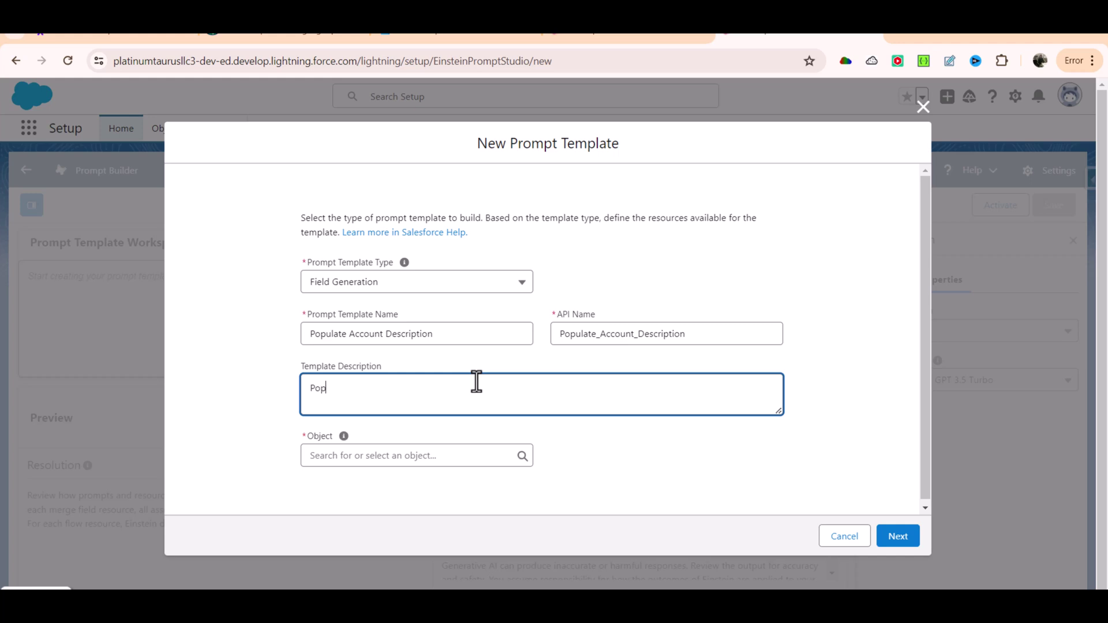
{"action": "type", "text": "ulate Account d"}
{"action": "key", "text": "BackSpace"}
{"action": "type", "text": "Description field with"}
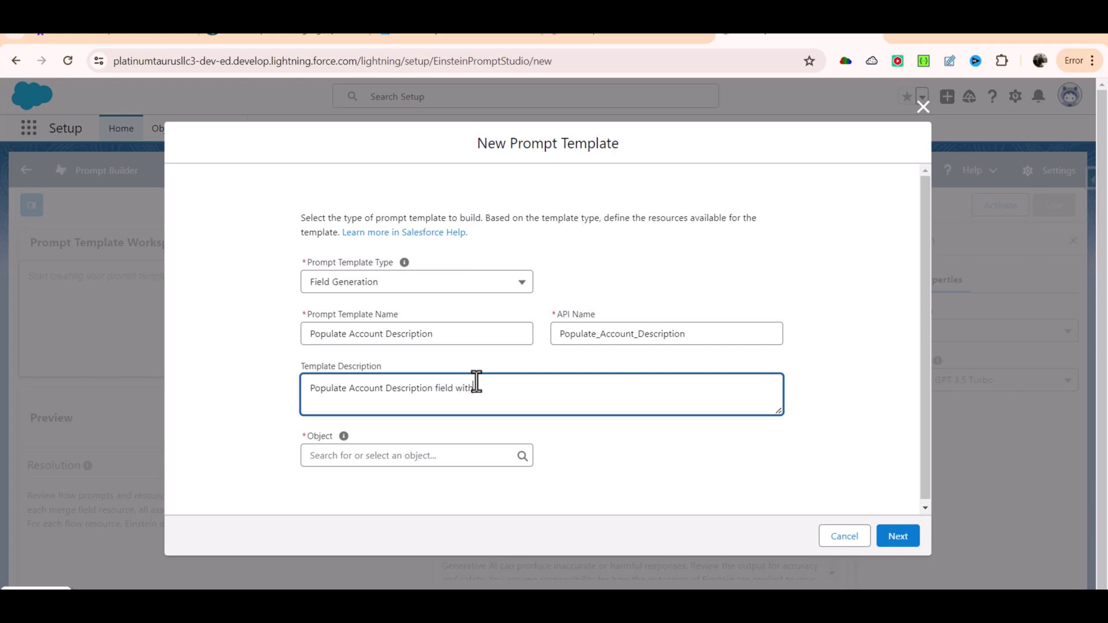
{"action": "type", "text": " data fro"}
{"action": "key", "text": "BackSpace"}
{"action": "key", "text": "BackSpace"}
{"action": "key", "text": "BackSpace"}
{"action": "type", "text": "related opportunities and related cas"}
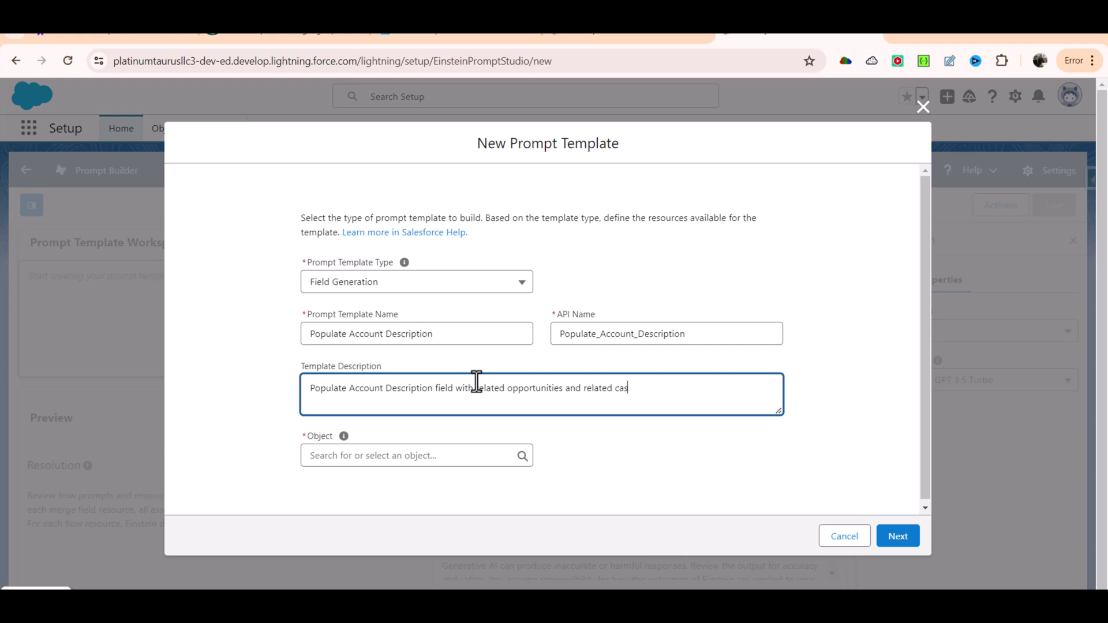
{"action": "type", "text": "es to the account"}
Set the template's object to Account and its object field to Account Description, and continue to the template workspace
{"action": "left_click", "coordinate": [349, 457]}
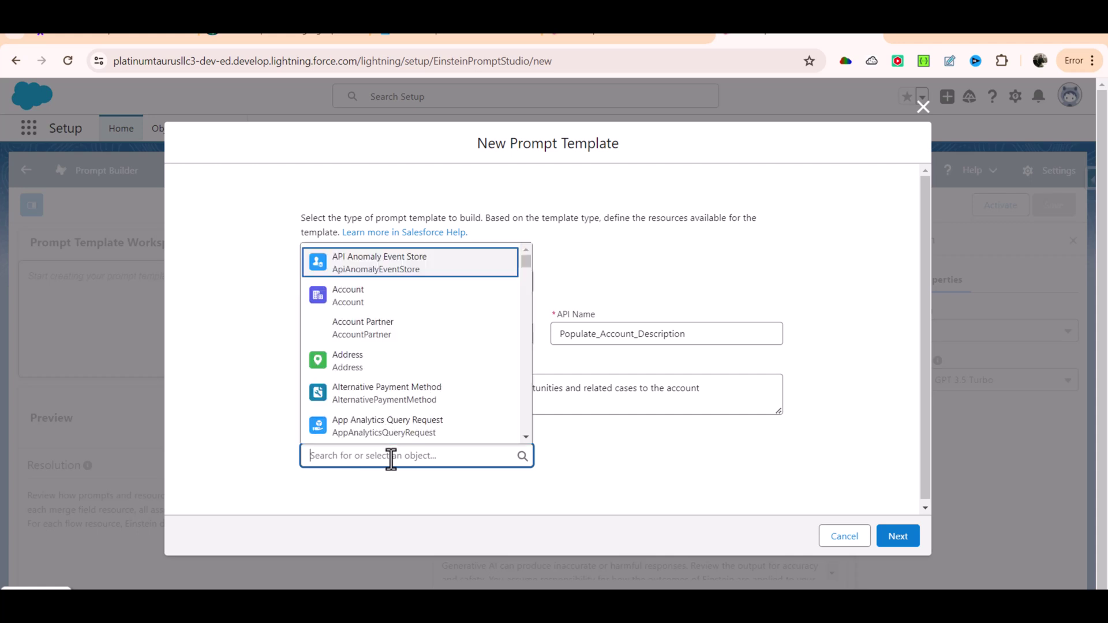
{"action": "type", "text": "cco"}
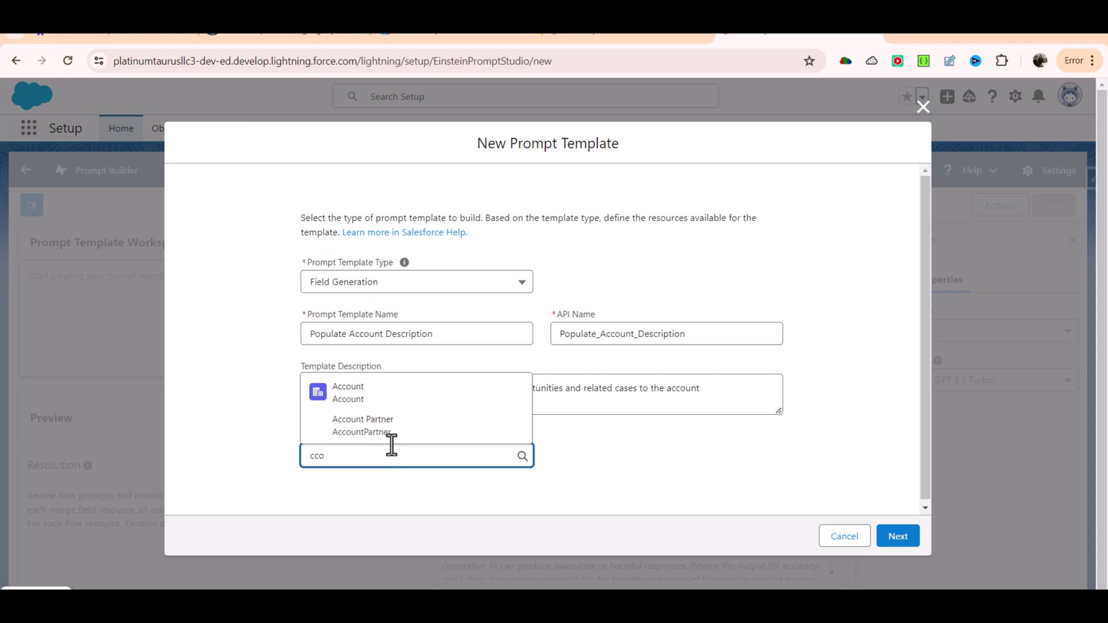
{"action": "left_click", "coordinate": [402, 398]}
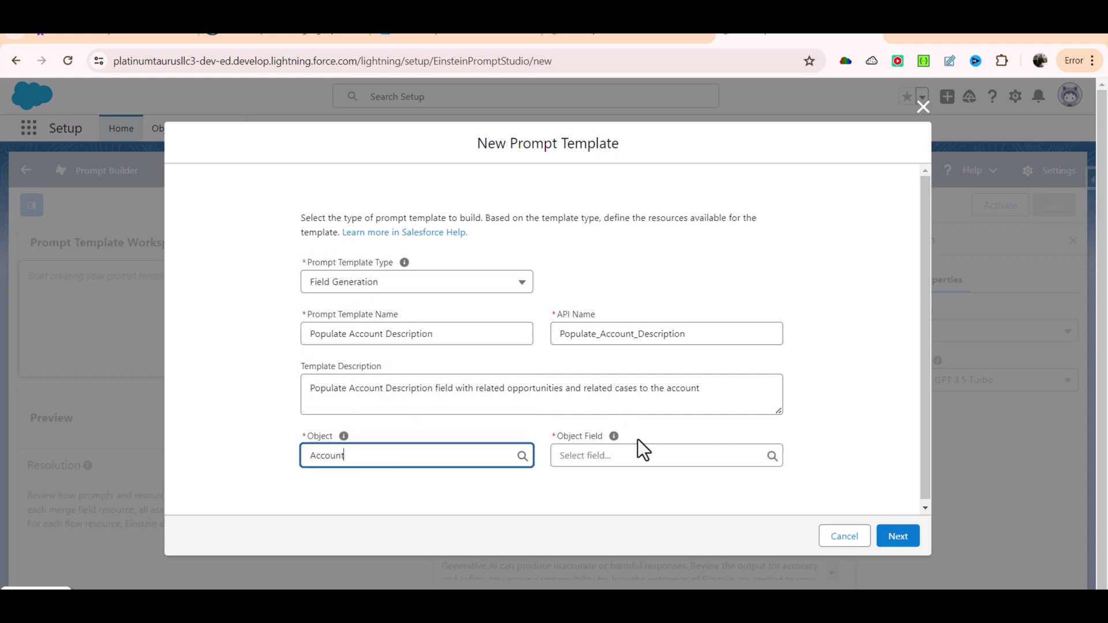
{"action": "left_click", "coordinate": [594, 456]}
{"action": "type", "text": "Desc"}
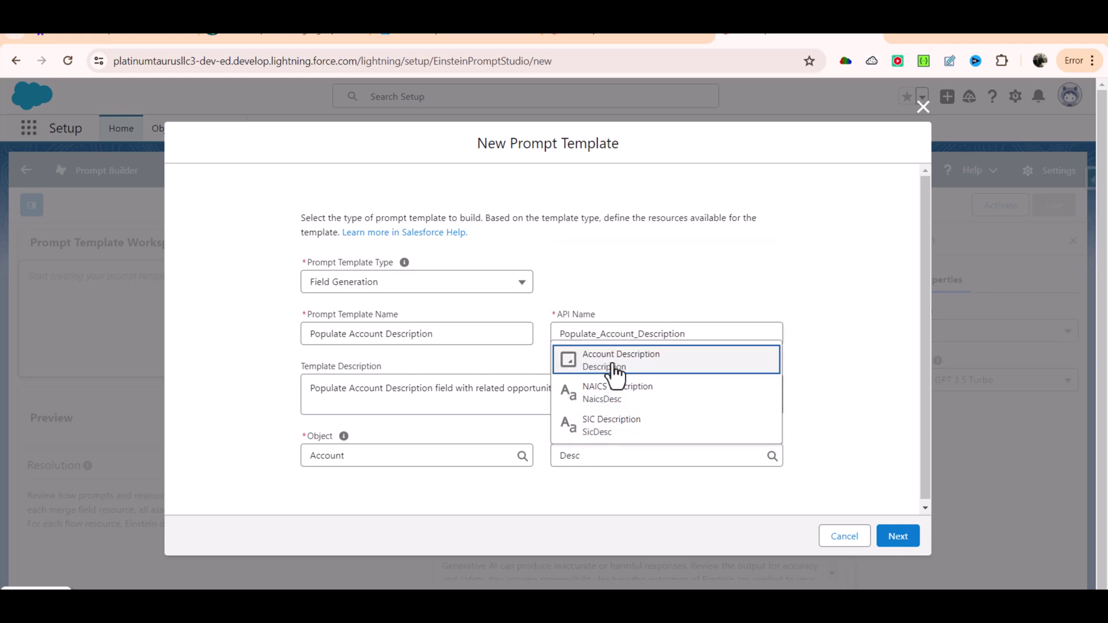
{"action": "left_click", "coordinate": [603, 362]}
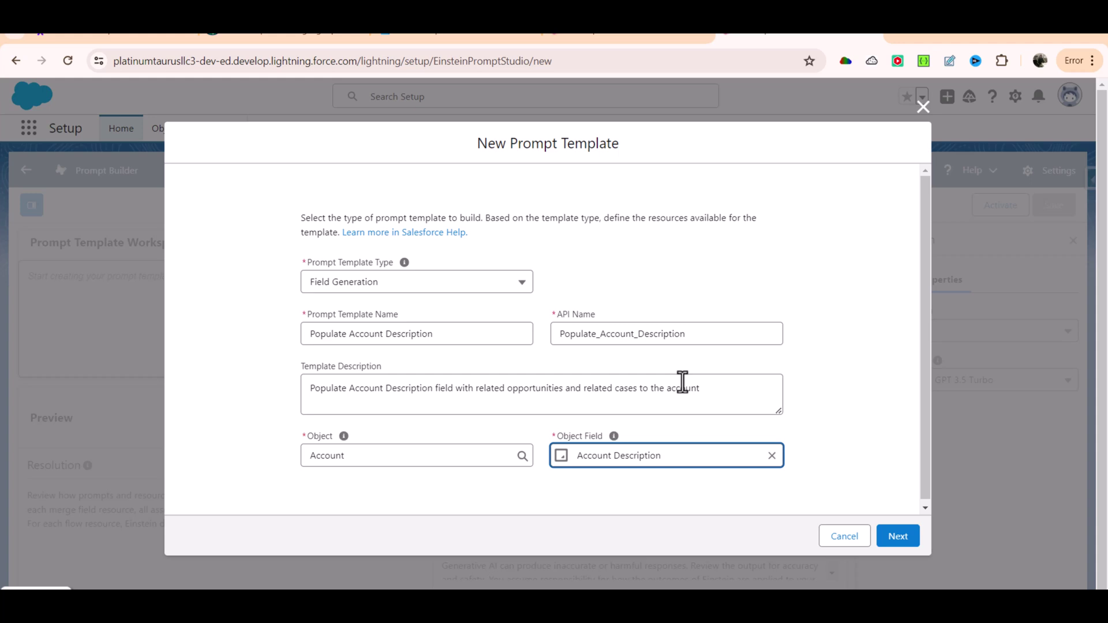
{"action": "left_click", "coordinate": [889, 538]}
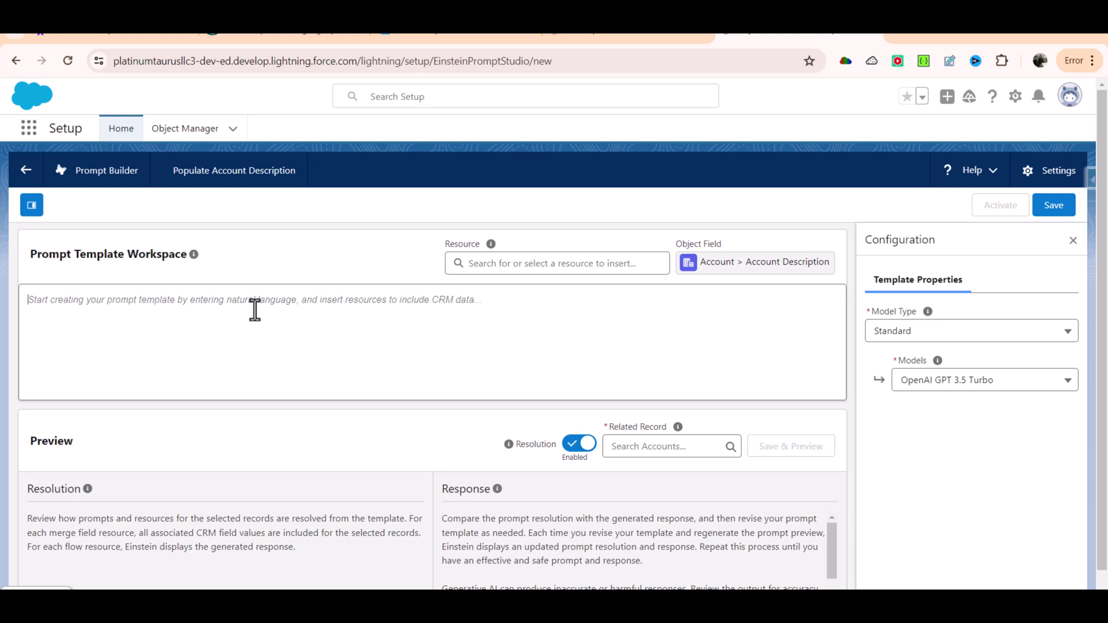
Write the prompt's opening line "Please populate the data in the description field with the following details :"
{"action": "type", "text": "Please pop"}
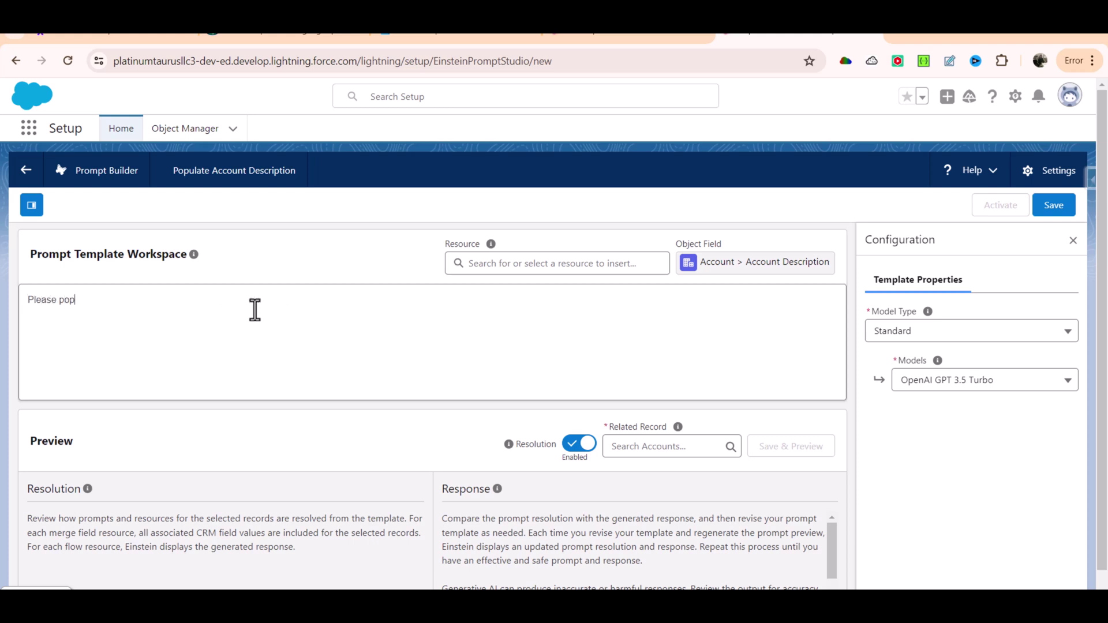
{"action": "type", "text": "ulate the data in the description fie"}
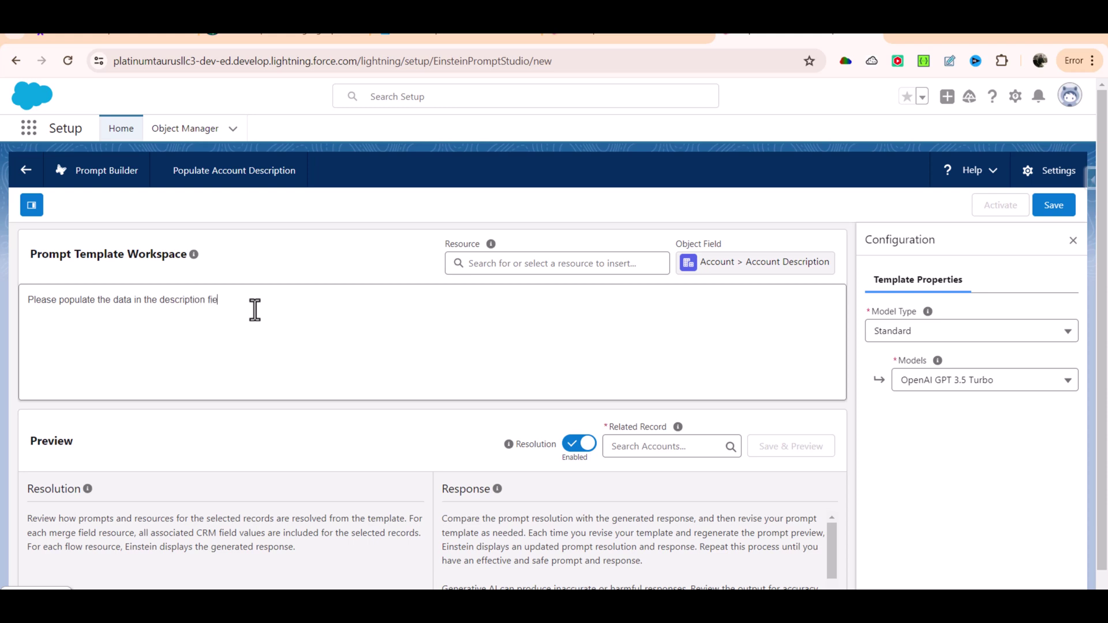
{"action": "type", "text": "ld with the following details :"}
{"action": "left_click_drag", "start_coordinate": [22, 302], "coordinate": [201, 309]}
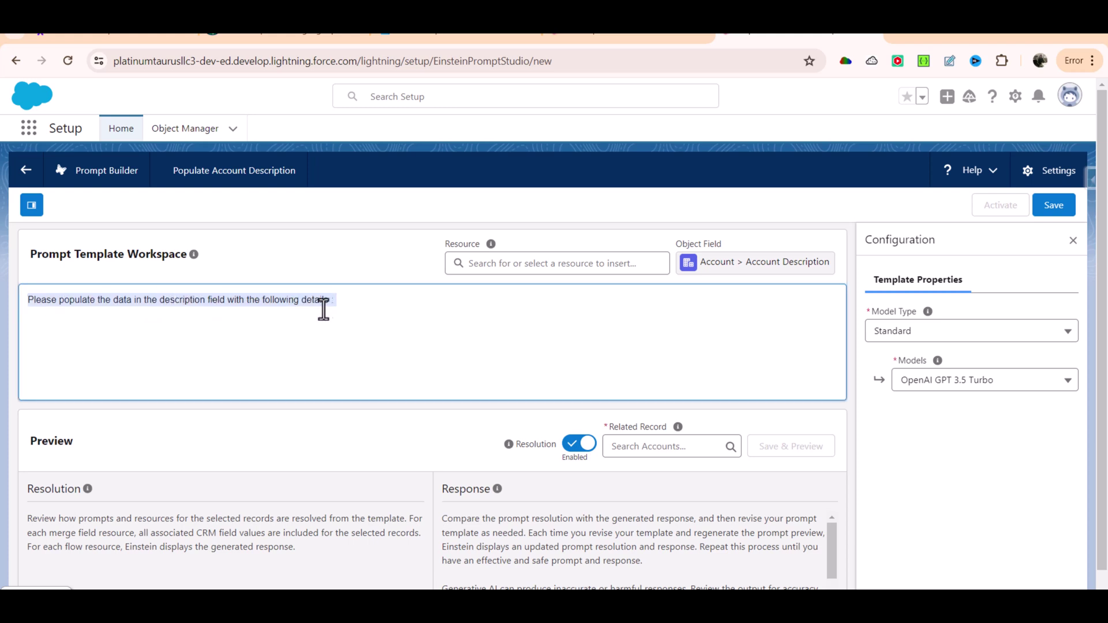
Add an "Account Name" line below the opening sentence and insert the Account's Account Name field as its resource
{"action": "left_click", "coordinate": [67, 329]}
{"action": "type", "text": "Account Name"}
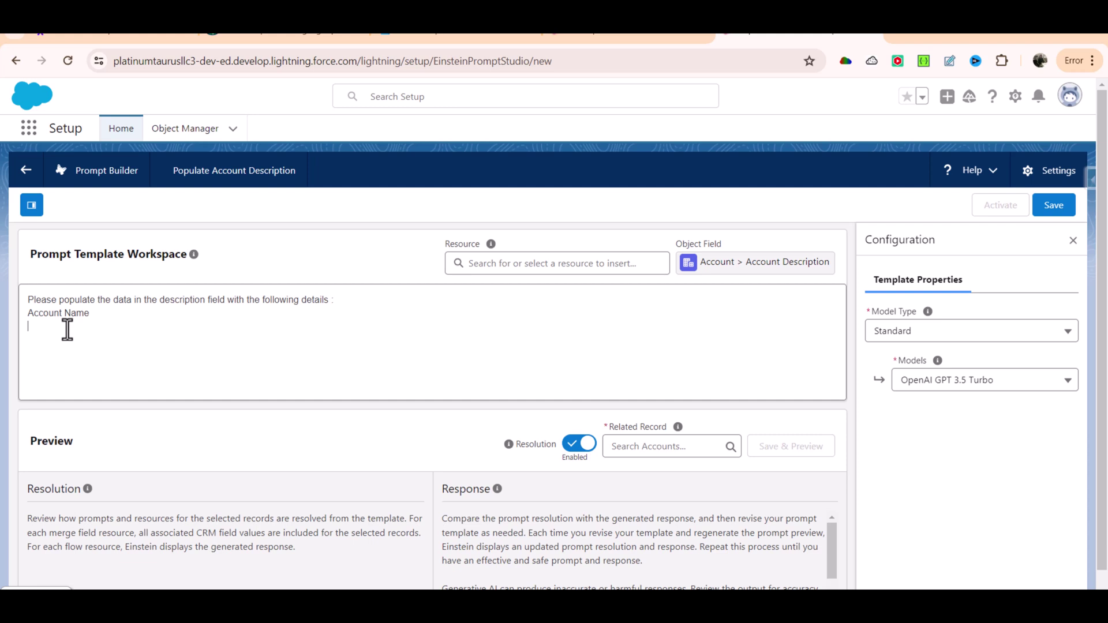
{"action": "left_click", "coordinate": [519, 270]}
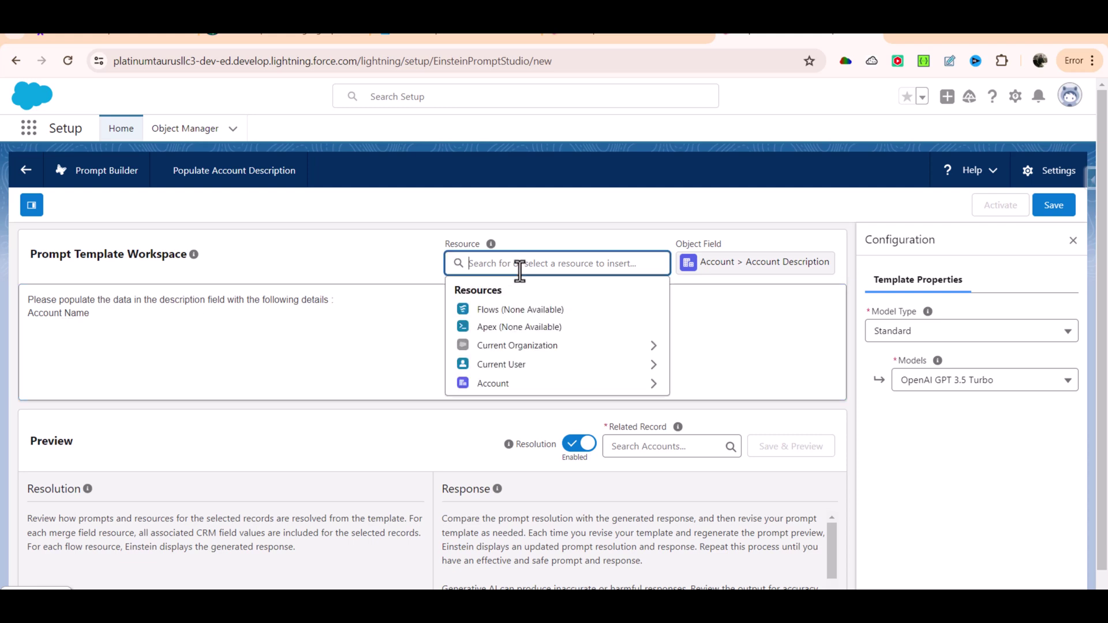
{"action": "left_click", "coordinate": [553, 383]}
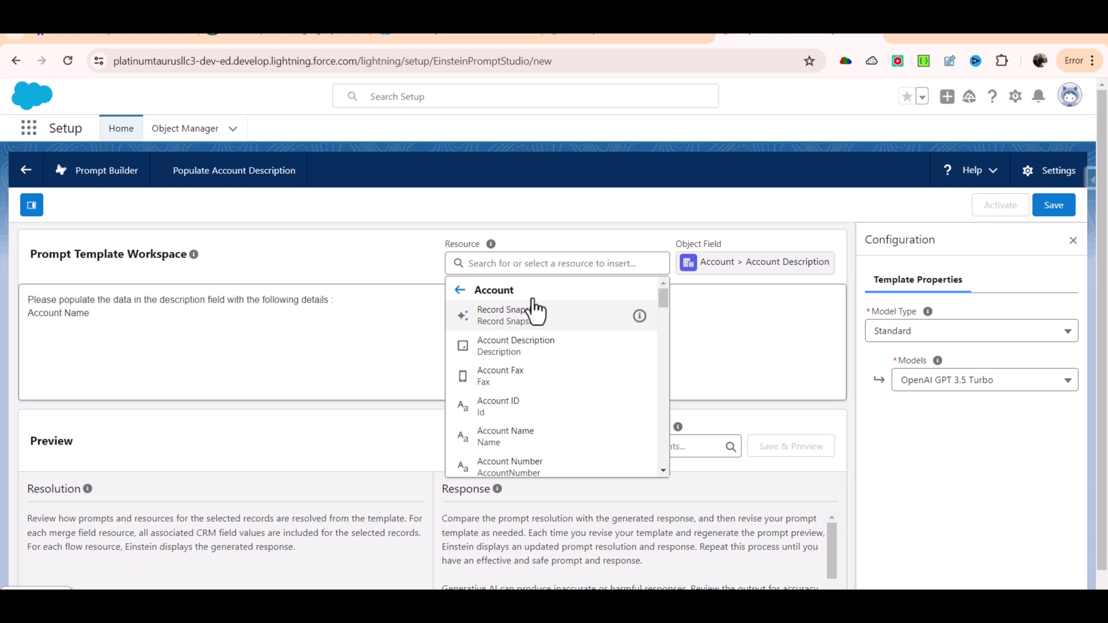
{"action": "left_click", "coordinate": [521, 263]}
{"action": "type", "text": "Name"}
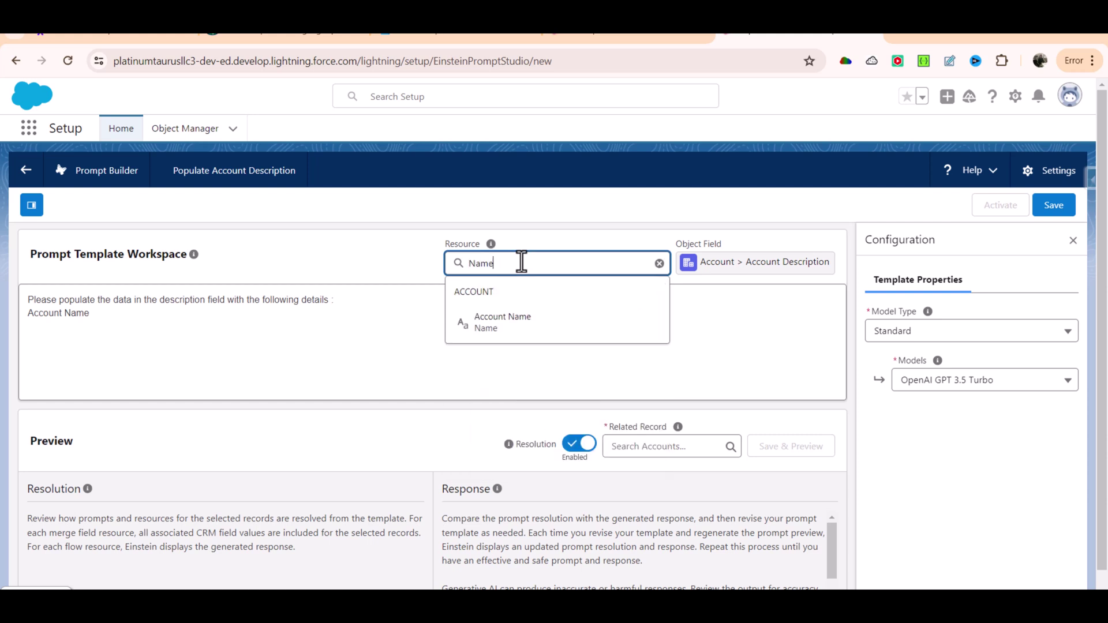
{"action": "left_click", "coordinate": [522, 321]}
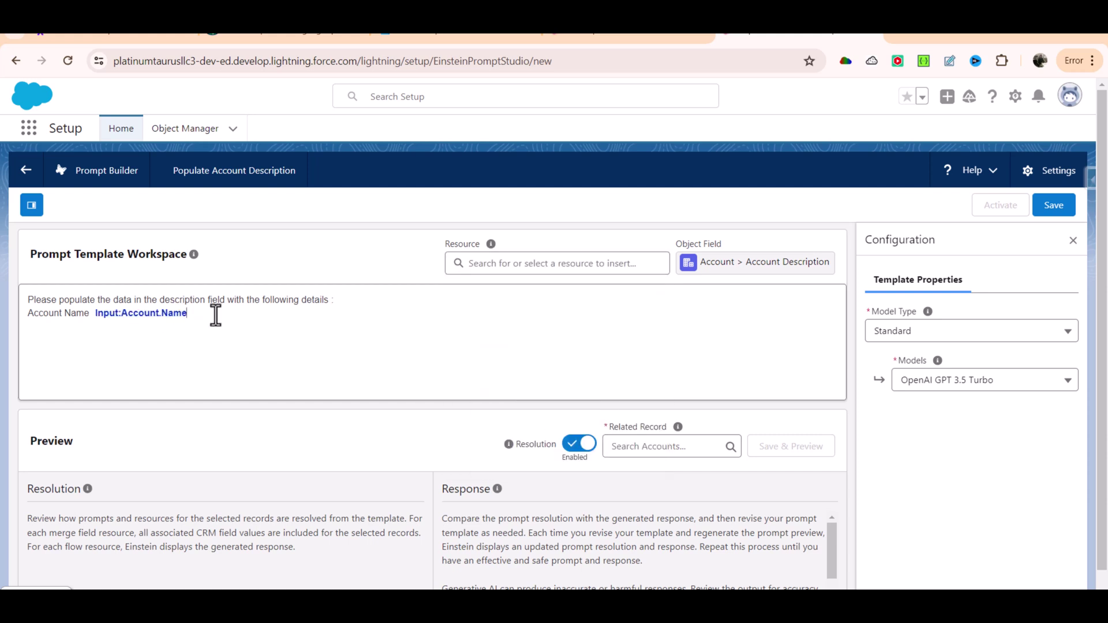
Add an "Opportunities :" line to the prompt and insert the Account's Opportunities related list after it
{"action": "type", "text": "Opportunt"}
{"action": "type", "text": "ties :"}
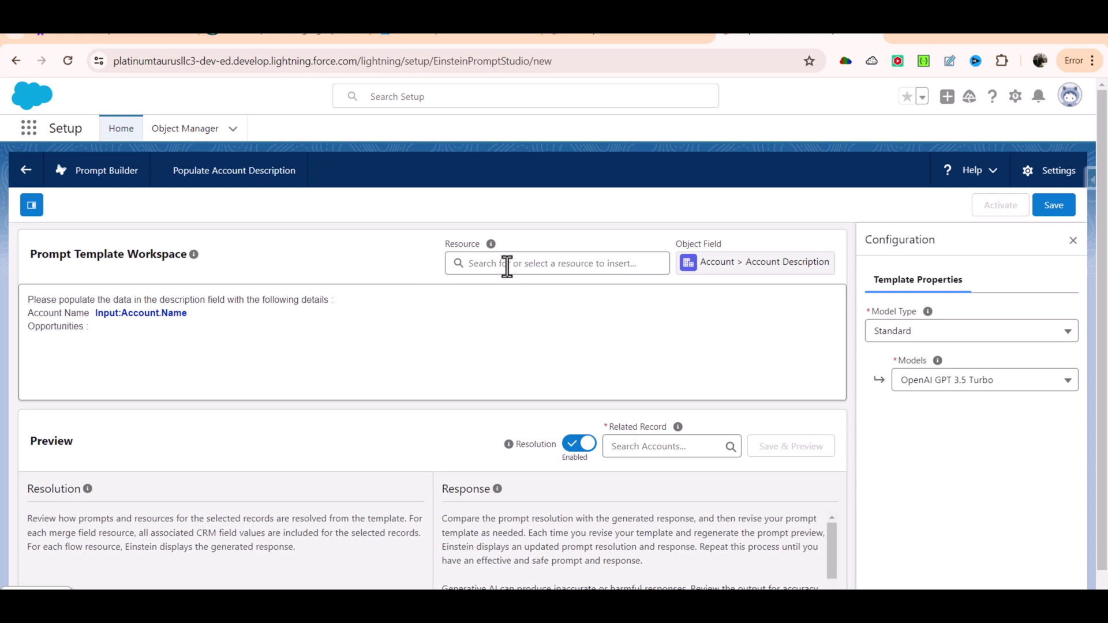
{"action": "left_click", "coordinate": [505, 264]}
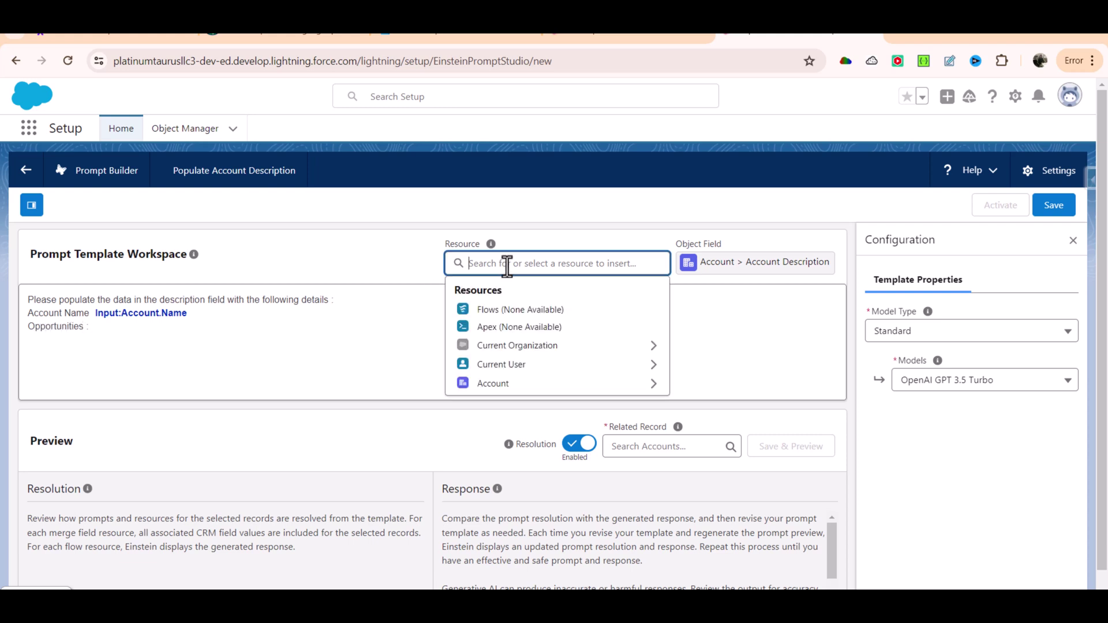
{"action": "left_click", "coordinate": [485, 383]}
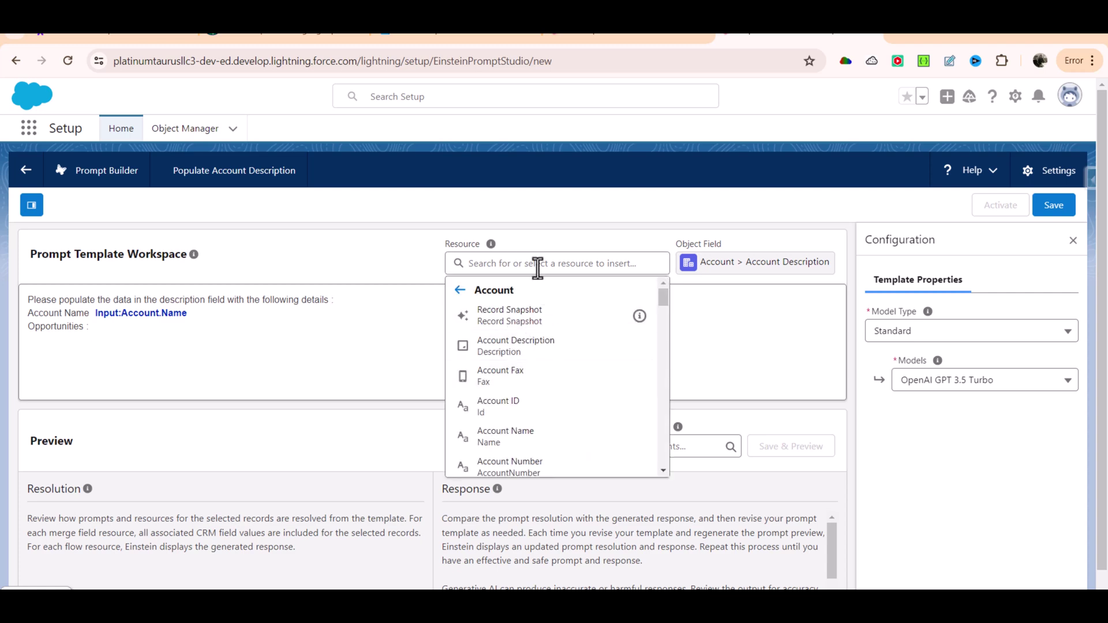
{"action": "type", "text": "opp"}
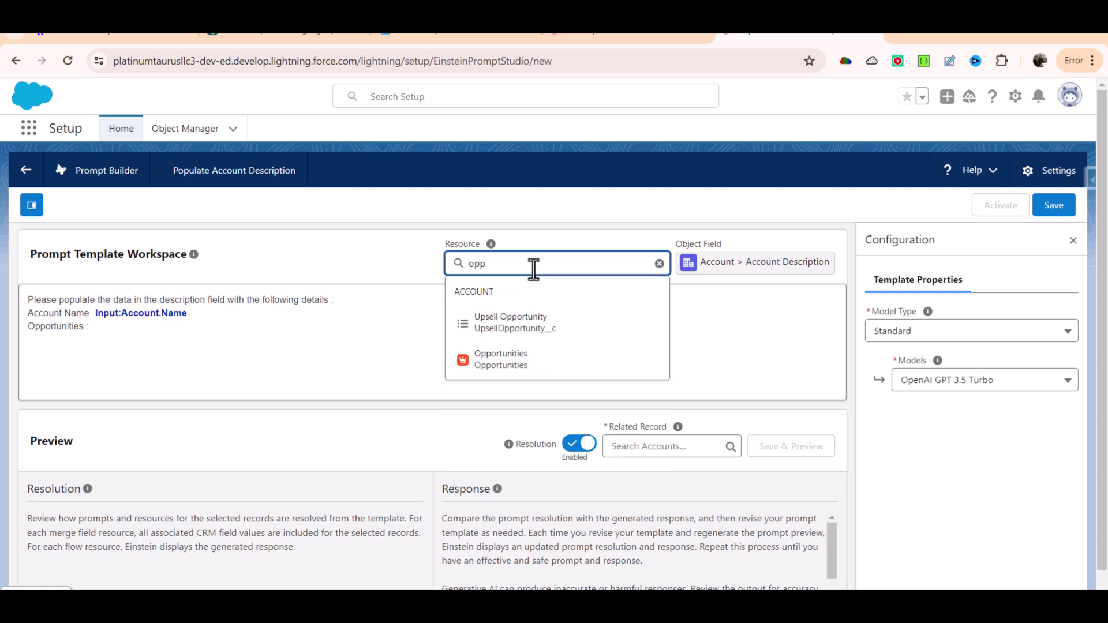
{"action": "left_click", "coordinate": [526, 369]}
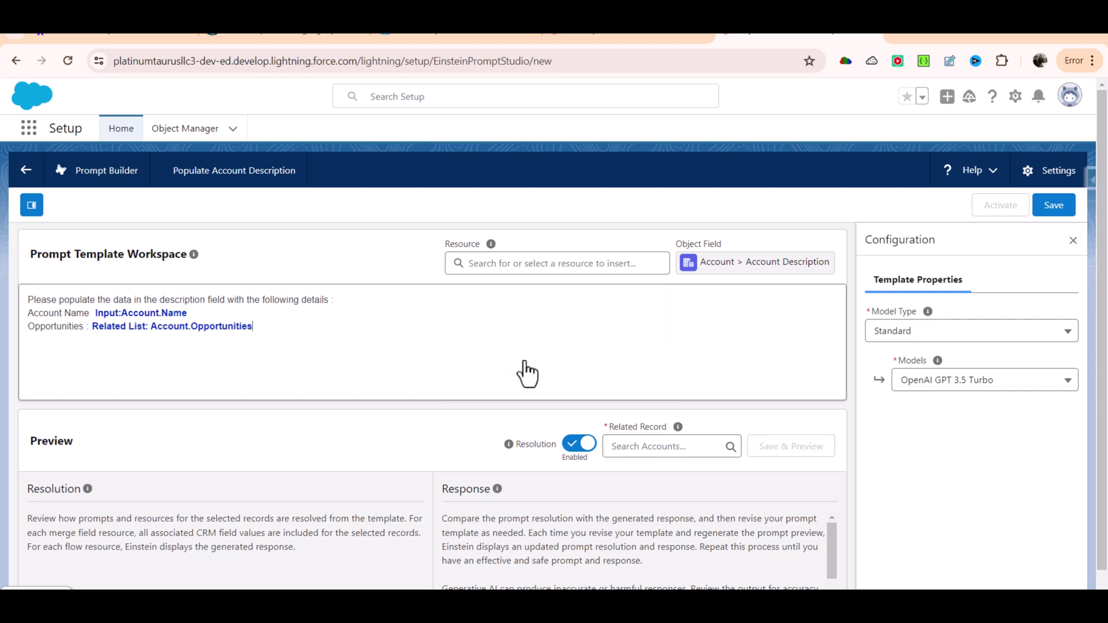
Add a "Cases :" line to the prompt, insert the Account's Cases related list after it, and review the inserted detail lines
{"action": "type", "text": "Cases :"}
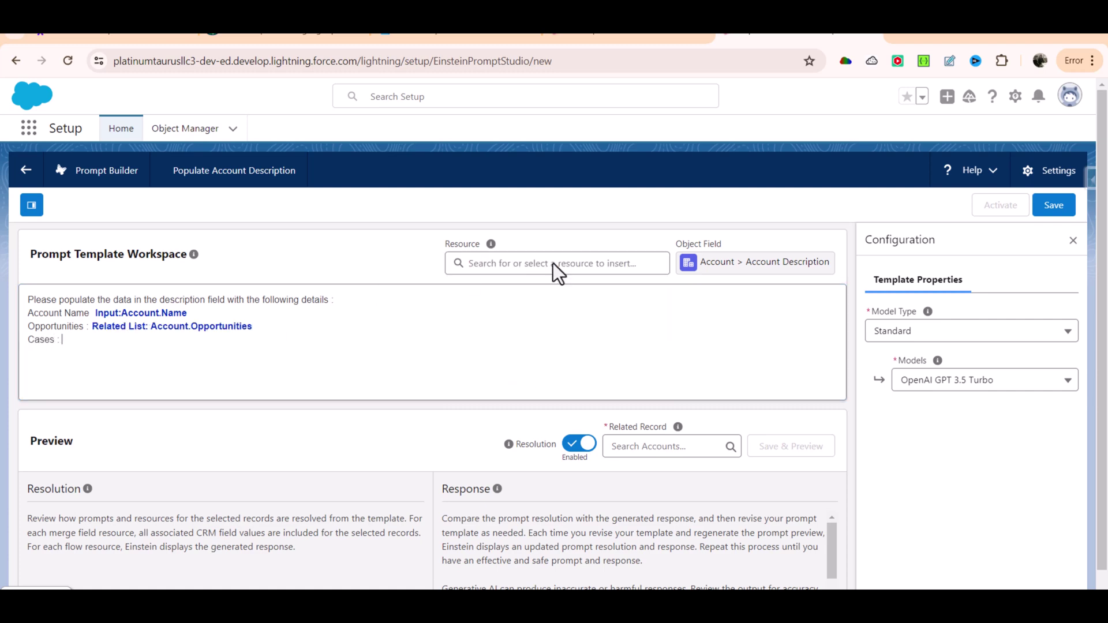
{"action": "left_click", "coordinate": [553, 263]}
{"action": "left_click", "coordinate": [557, 385]}
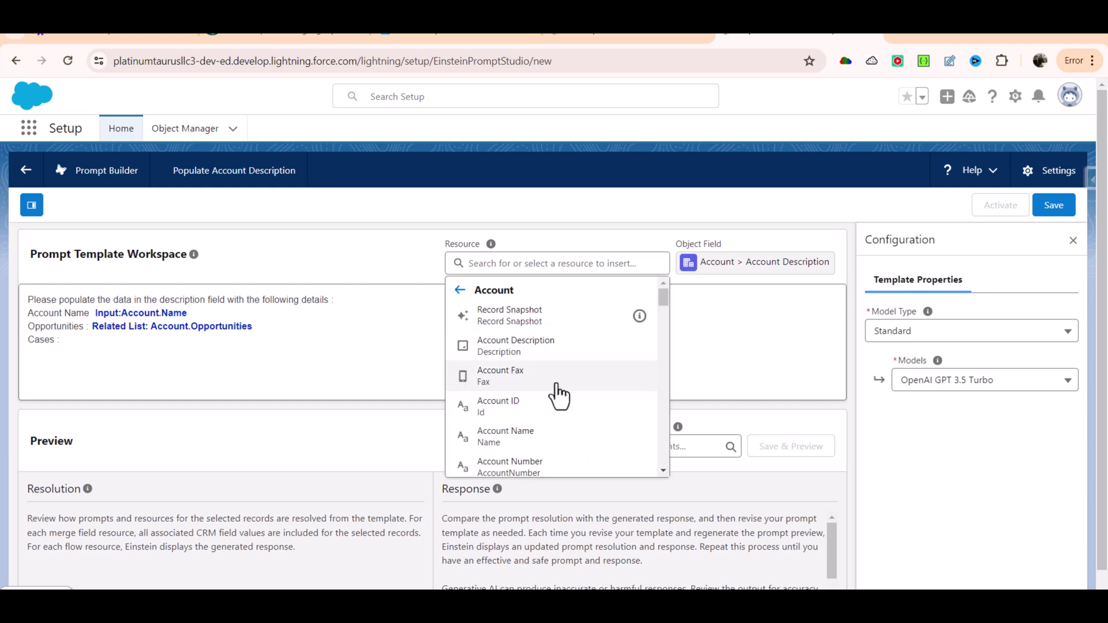
{"action": "type", "text": "Cas"}
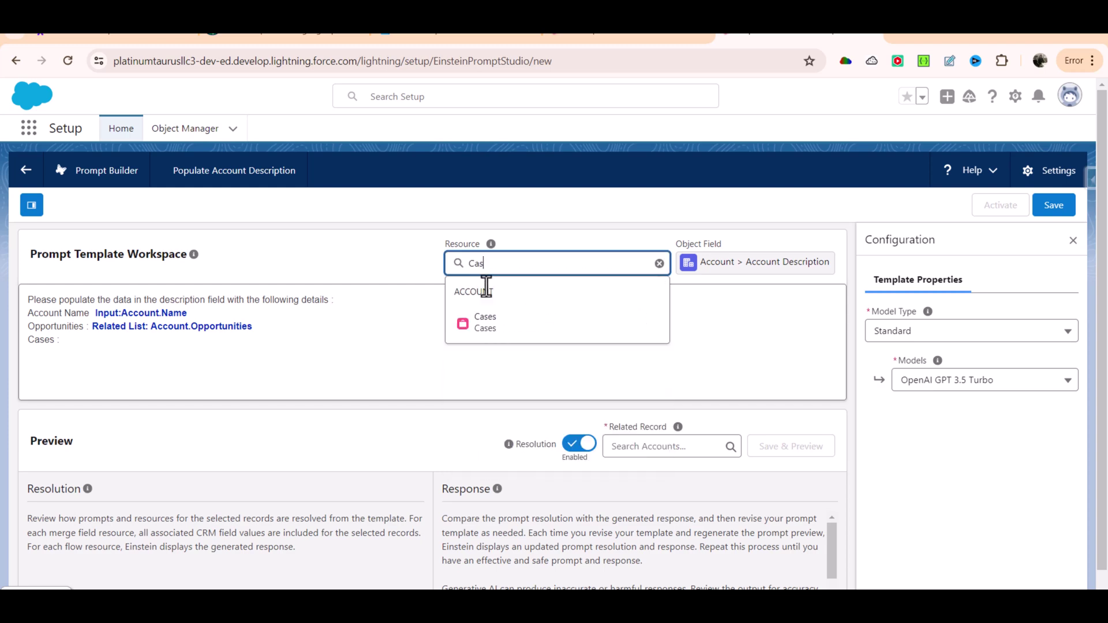
{"action": "left_click", "coordinate": [485, 323]}
{"action": "scroll", "coordinate": [8, 285], "scroll_direction": "down", "scroll_amount": 1}
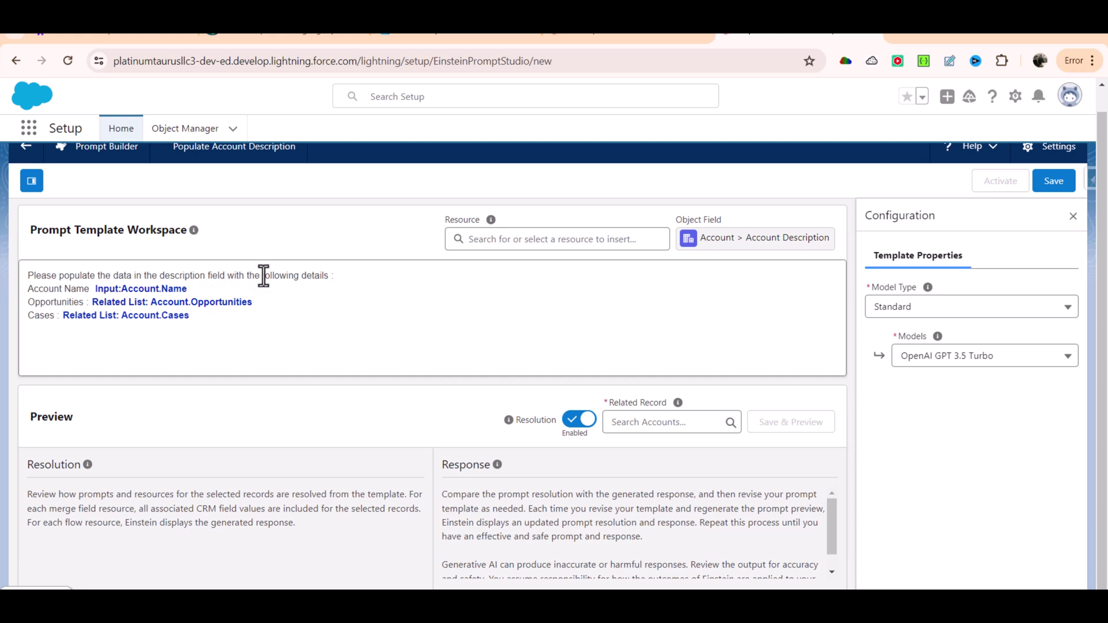
{"action": "left_click_drag", "start_coordinate": [277, 326], "coordinate": [25, 290]}
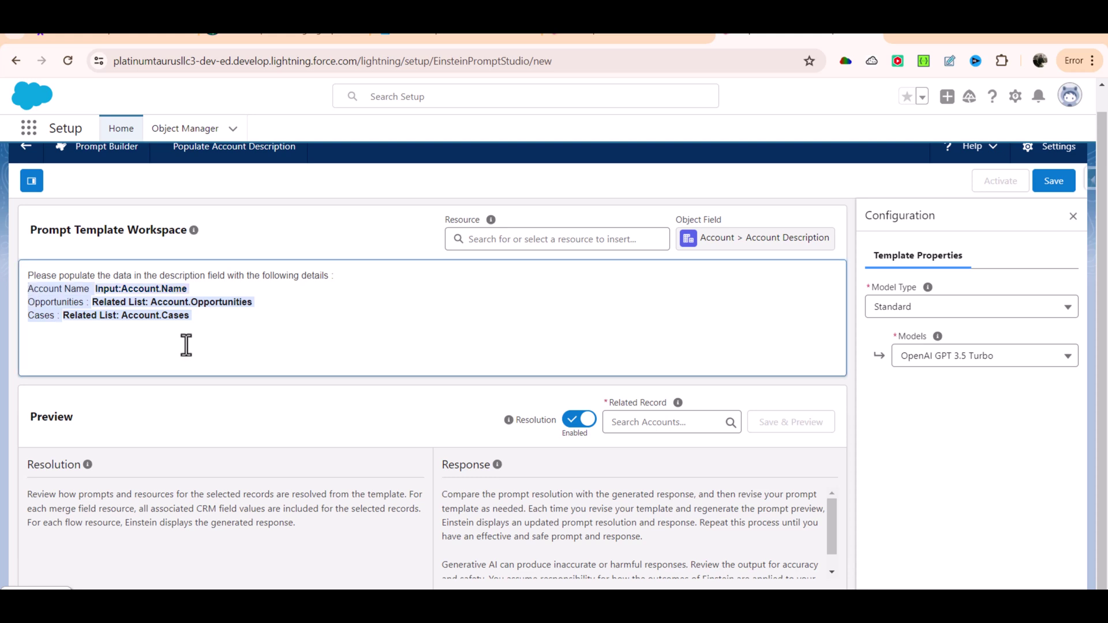
Keep the Standard model type, set the prompt template's model to OpenAI GPT 4 and save the template
{"action": "left_click", "coordinate": [182, 344]}
{"action": "left_click_drag", "start_coordinate": [251, 364], "coordinate": [4, 274]}
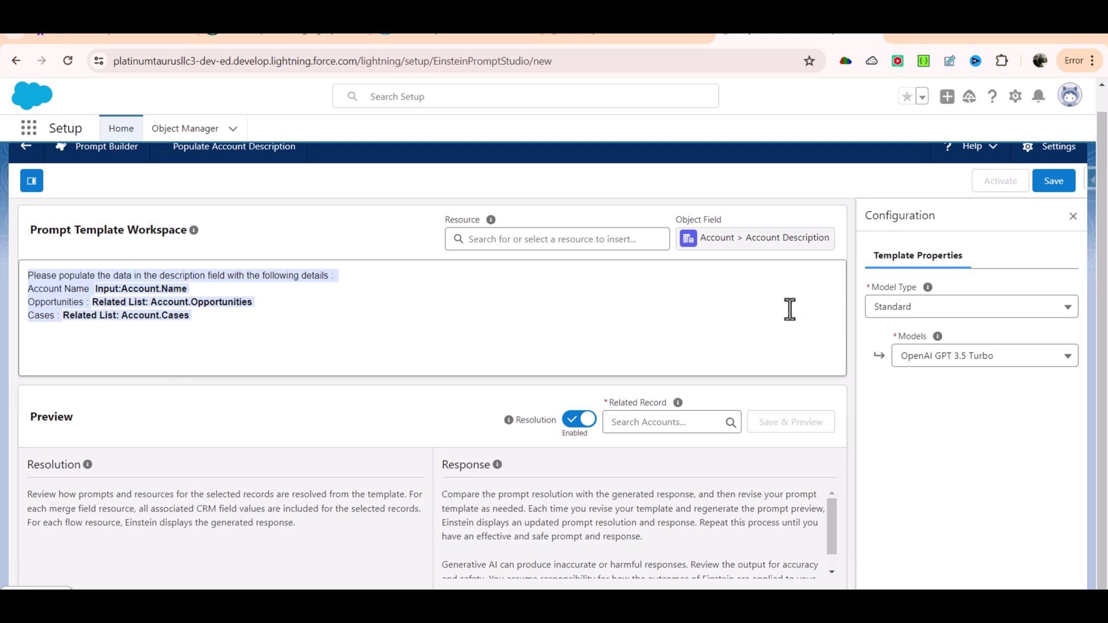
{"action": "left_click", "coordinate": [894, 308]}
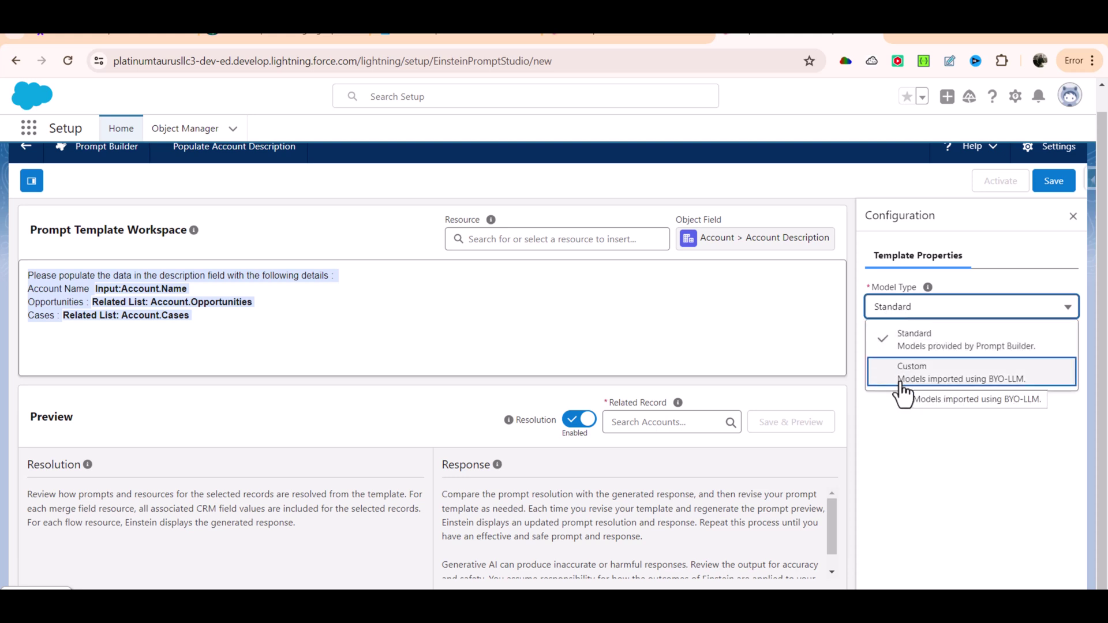
{"action": "left_click", "coordinate": [897, 349]}
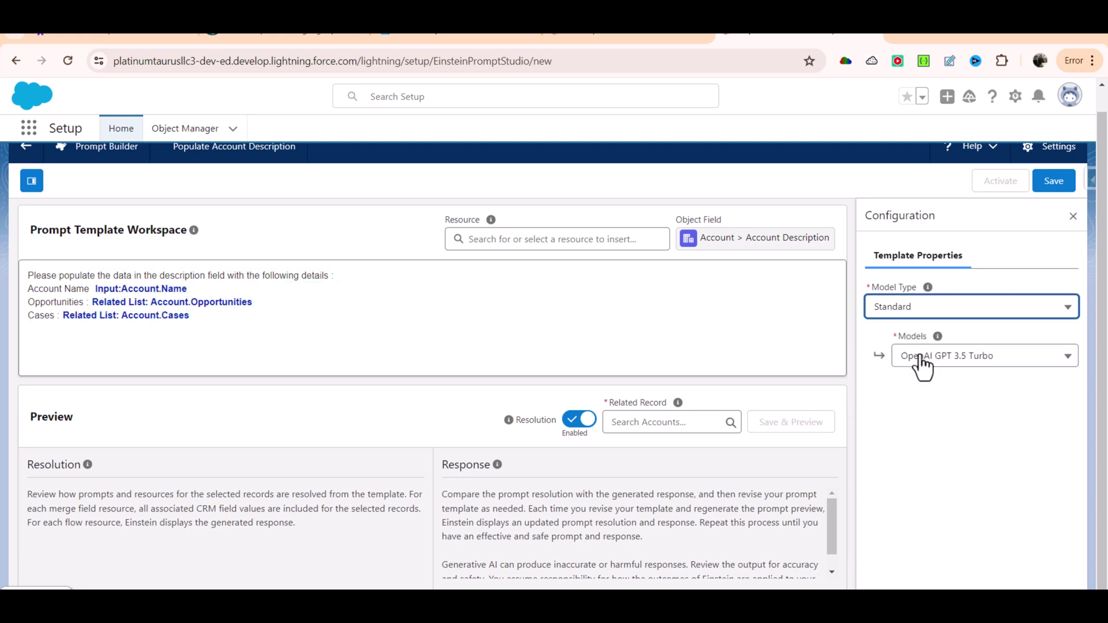
{"action": "left_click", "coordinate": [921, 361]}
{"action": "scroll", "coordinate": [1056, 421], "scroll_direction": "down", "scroll_amount": 2}
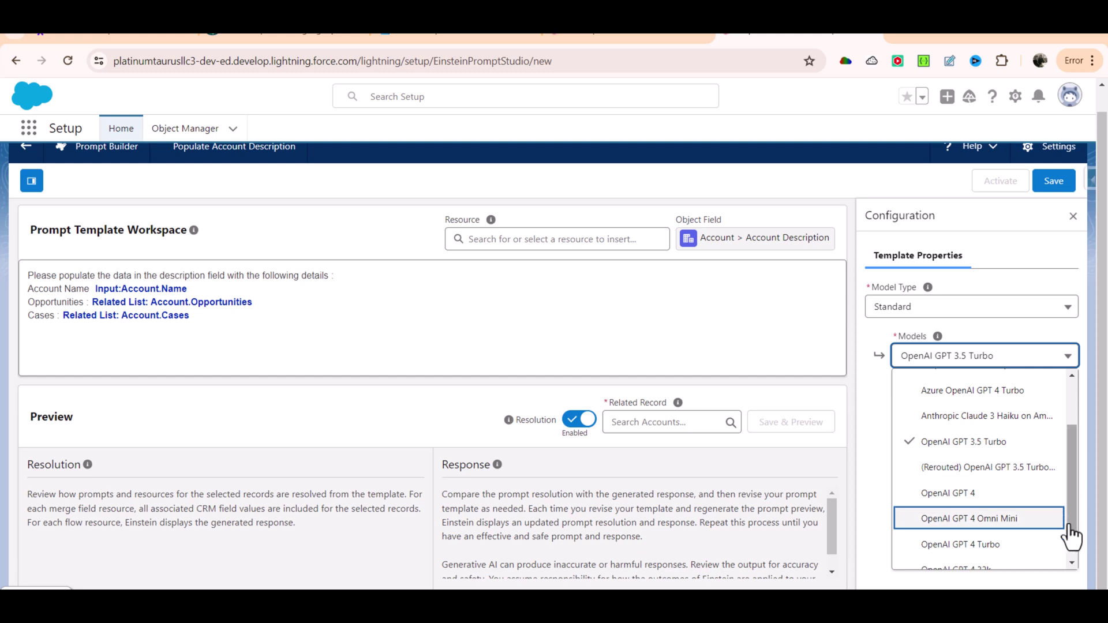
{"action": "scroll", "coordinate": [1070, 520], "scroll_direction": "up", "scroll_amount": 1}
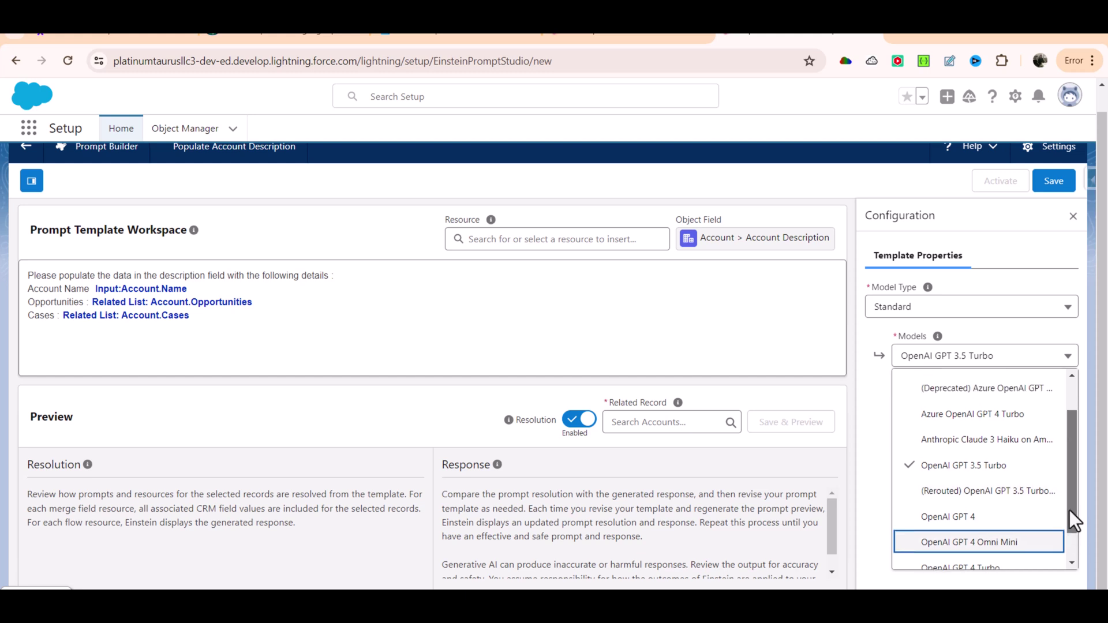
{"action": "left_click", "coordinate": [941, 518]}
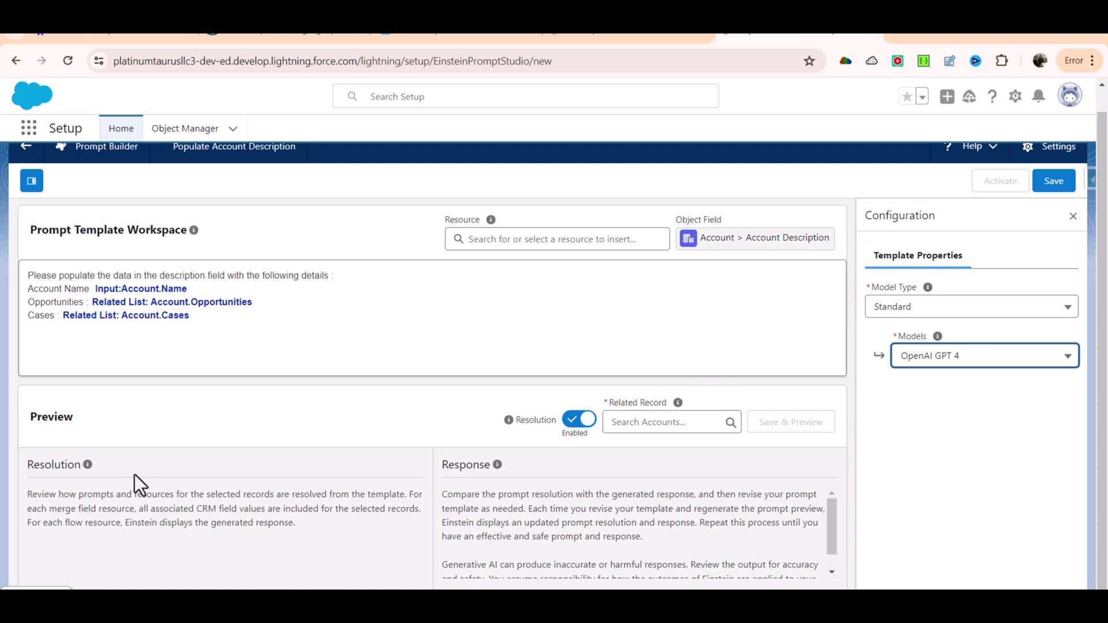
{"action": "left_click", "coordinate": [400, 412]}
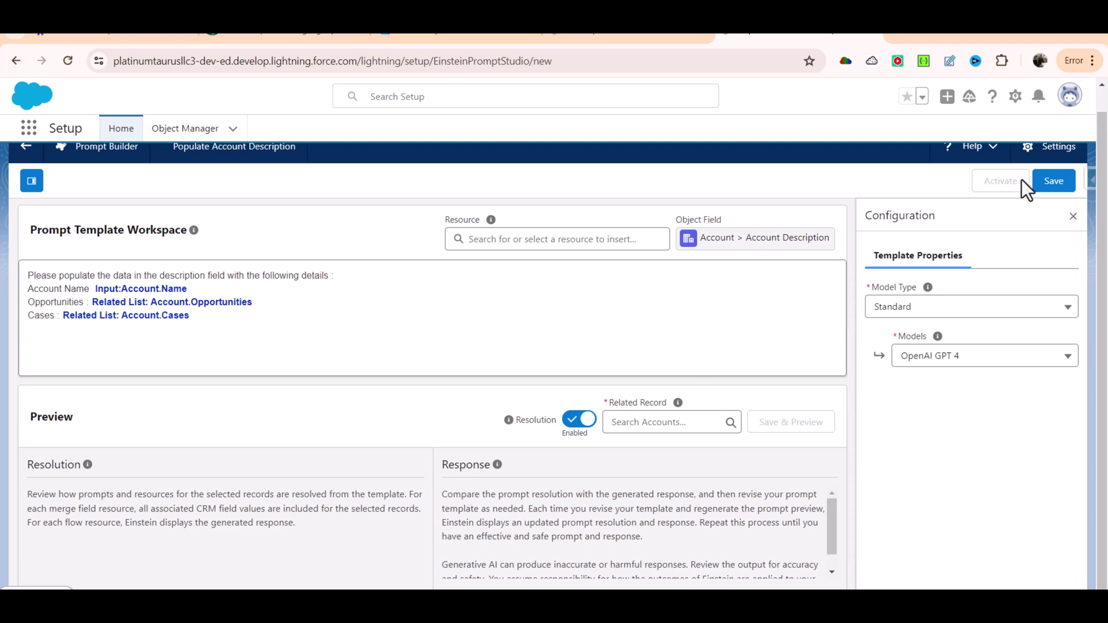
{"action": "left_click", "coordinate": [1054, 182]}
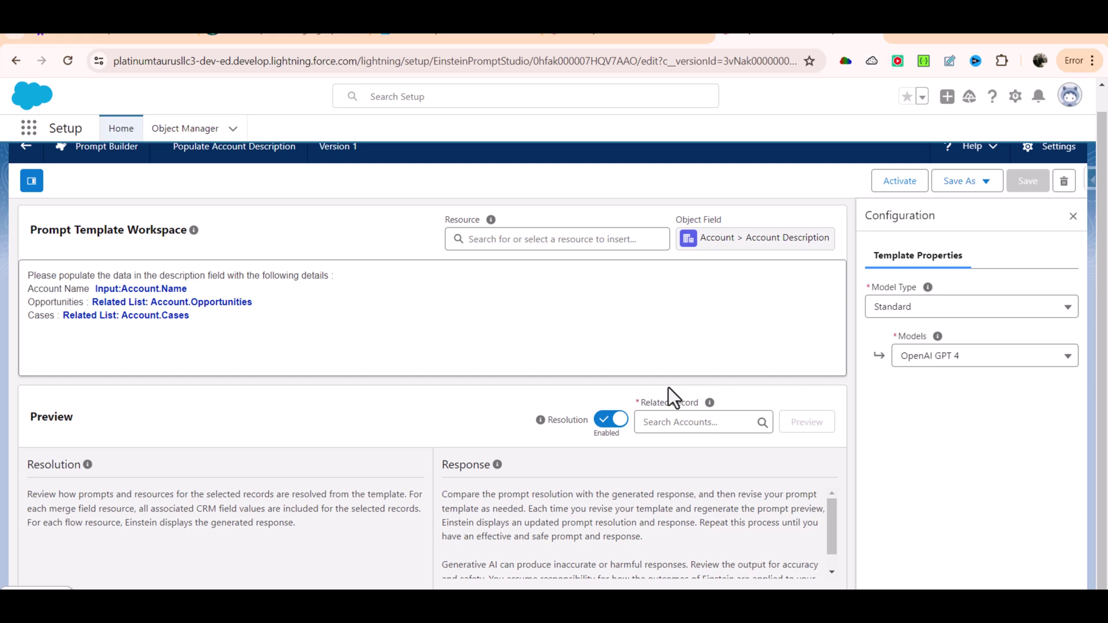
Switch to the other Salesforce tab, show the All Accounts list and open the third account's record
{"action": "left_click", "coordinate": [674, 424]}
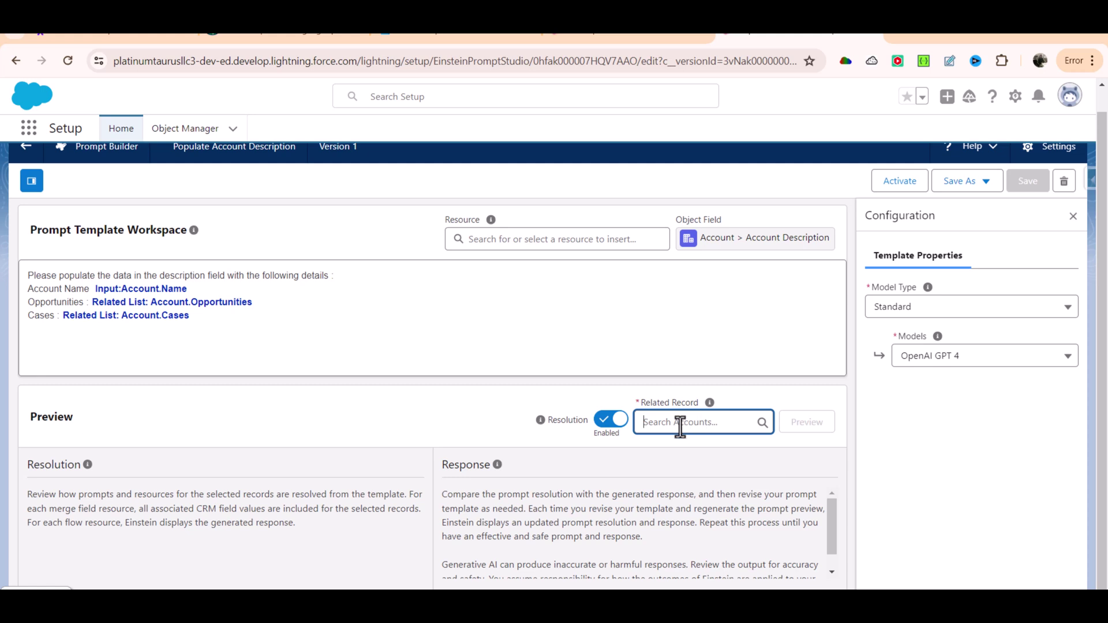
{"action": "left_click", "coordinate": [647, 38]}
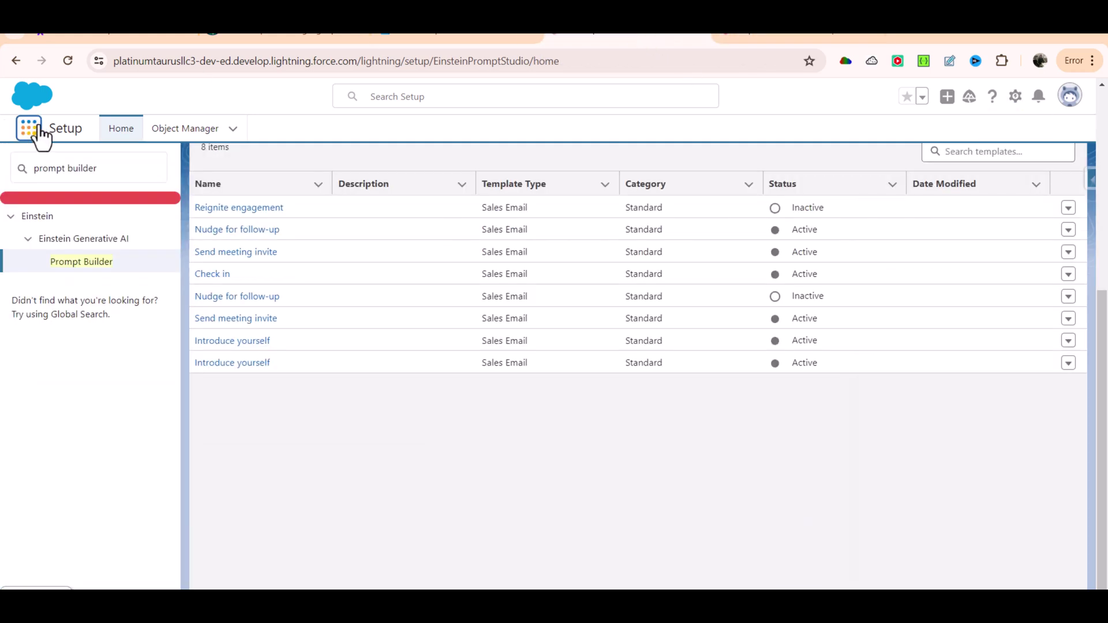
{"action": "left_click", "coordinate": [32, 131]}
{"action": "type", "text": "Acc"}
{"action": "left_click", "coordinate": [73, 283]}
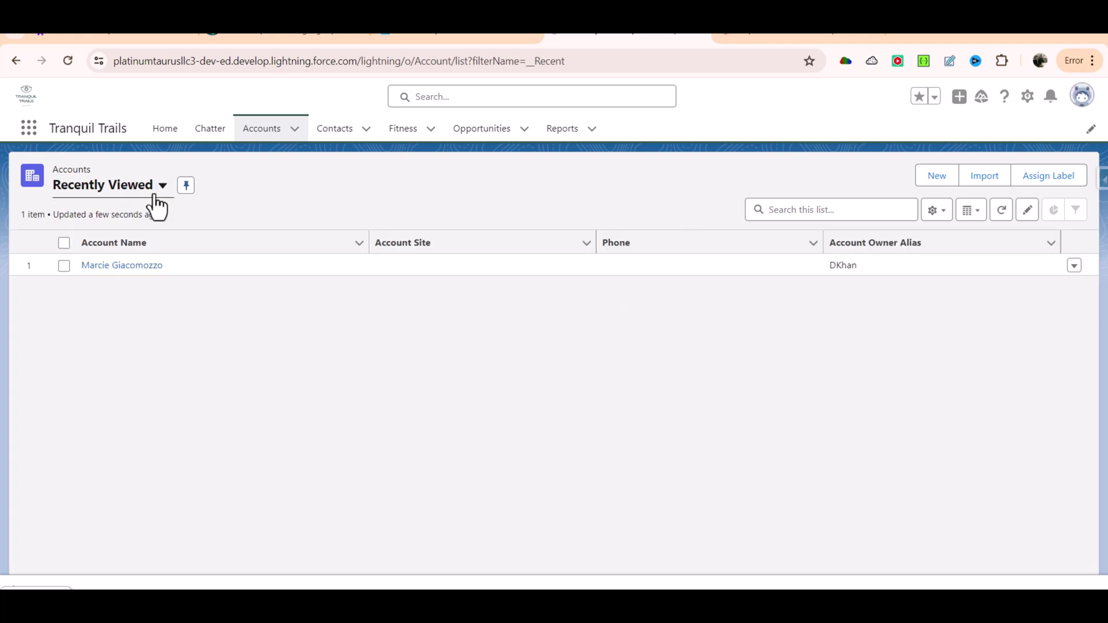
{"action": "left_click", "coordinate": [155, 196]}
{"action": "left_click", "coordinate": [214, 246]}
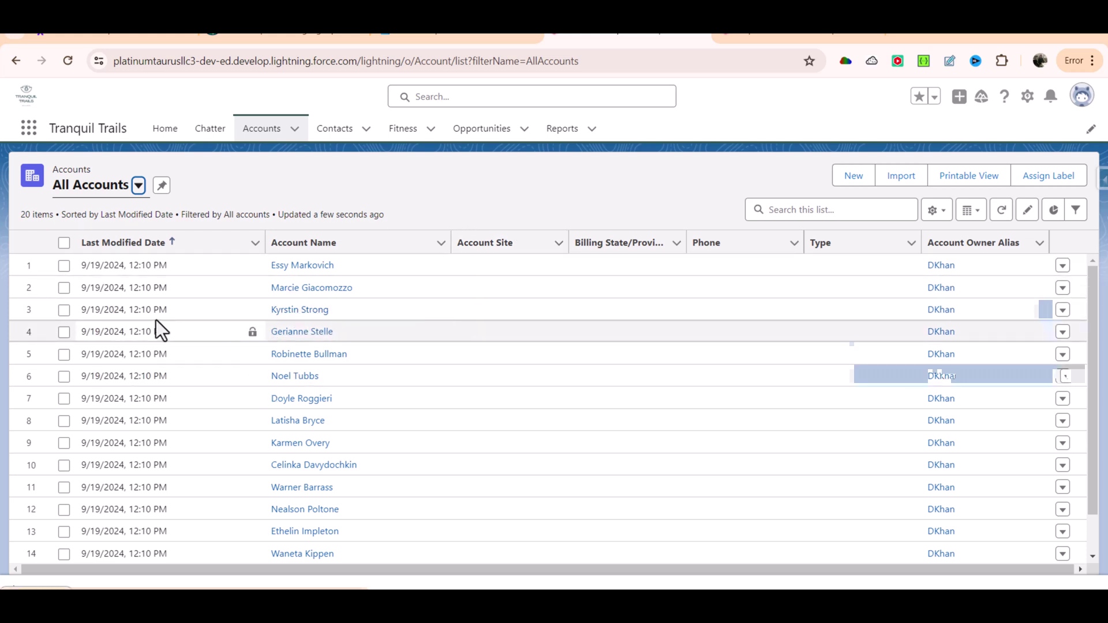
{"action": "left_click", "coordinate": [308, 310]}
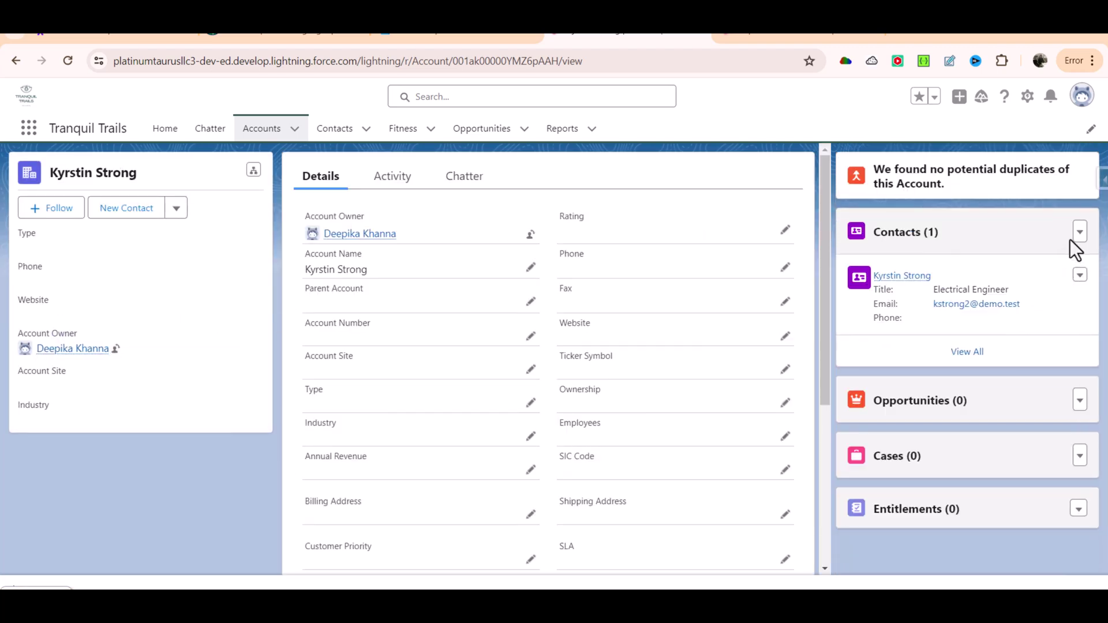
Start a new opportunity from the account's Opportunities related list and name it "Opportunity 1"
{"action": "left_click", "coordinate": [1079, 400]}
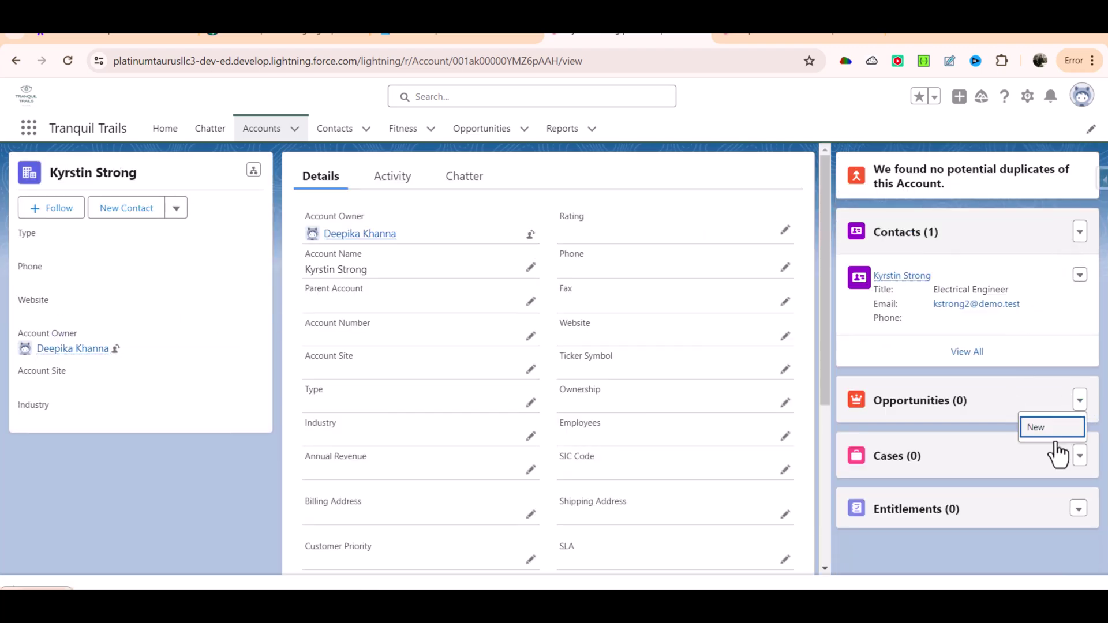
{"action": "left_click", "coordinate": [1049, 431]}
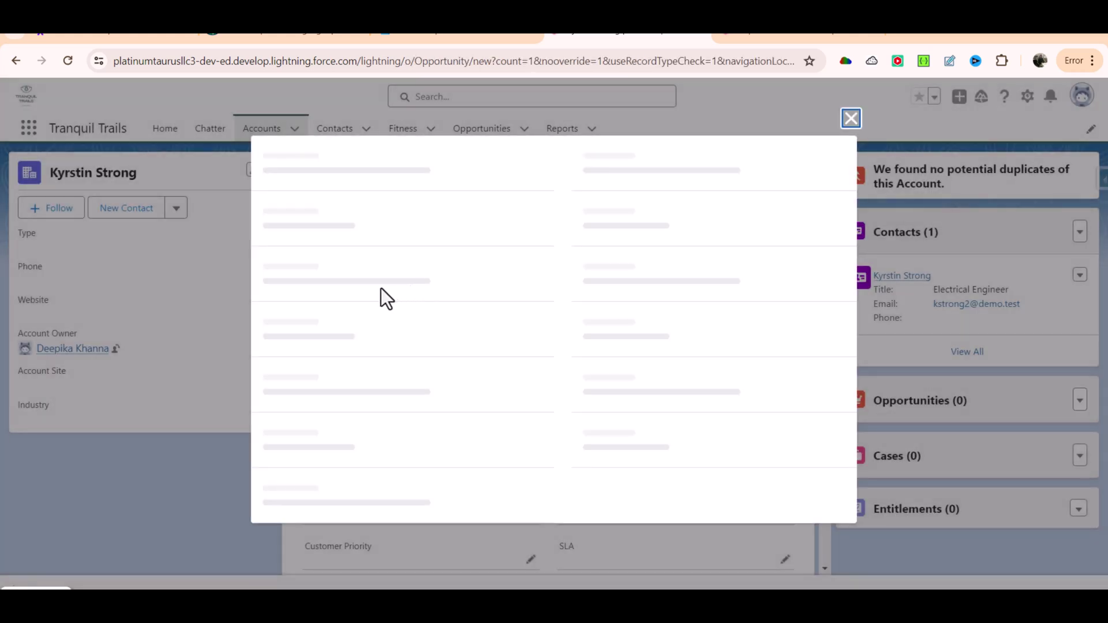
{"action": "left_click", "coordinate": [328, 340]}
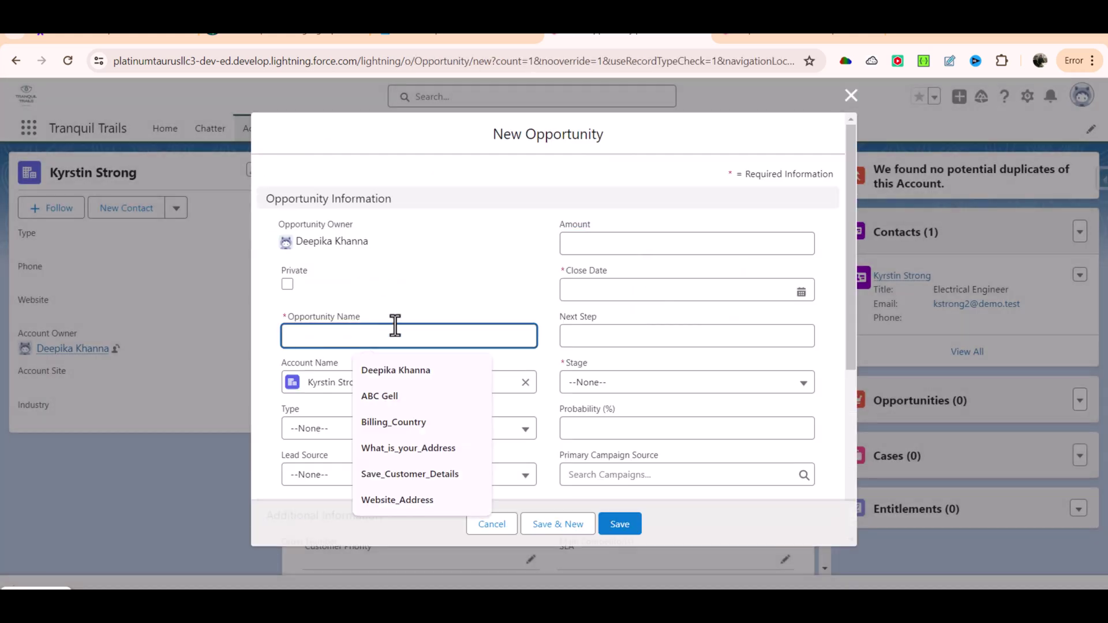
{"action": "type", "text": "Oppo"}
{"action": "type", "text": "rtuntiy"}
{"action": "key", "text": "BackSpace"}
{"action": "key", "text": "BackSpace"}
{"action": "key", "text": "BackSpace"}
{"action": "type", "text": "ity 1"}
Set the opportunity's type to Existing Customer - Upgrade and lead source to Web, and fill in its order number
{"action": "left_click", "coordinate": [383, 436]}
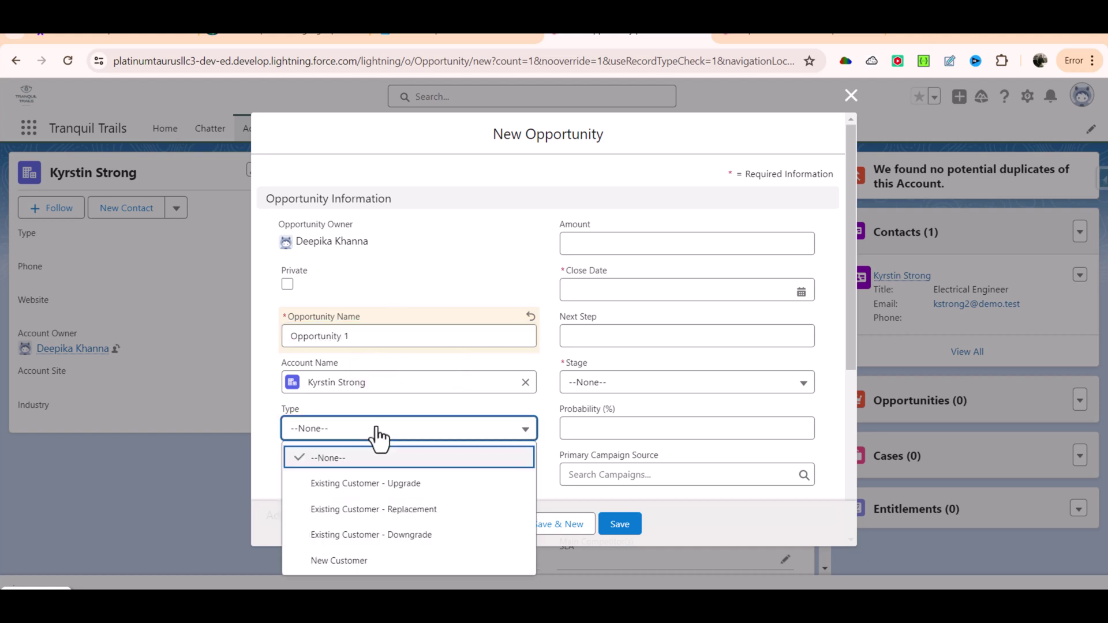
{"action": "left_click", "coordinate": [372, 487]}
{"action": "scroll", "coordinate": [368, 482], "scroll_direction": "down", "scroll_amount": 1}
{"action": "left_click", "coordinate": [337, 407]}
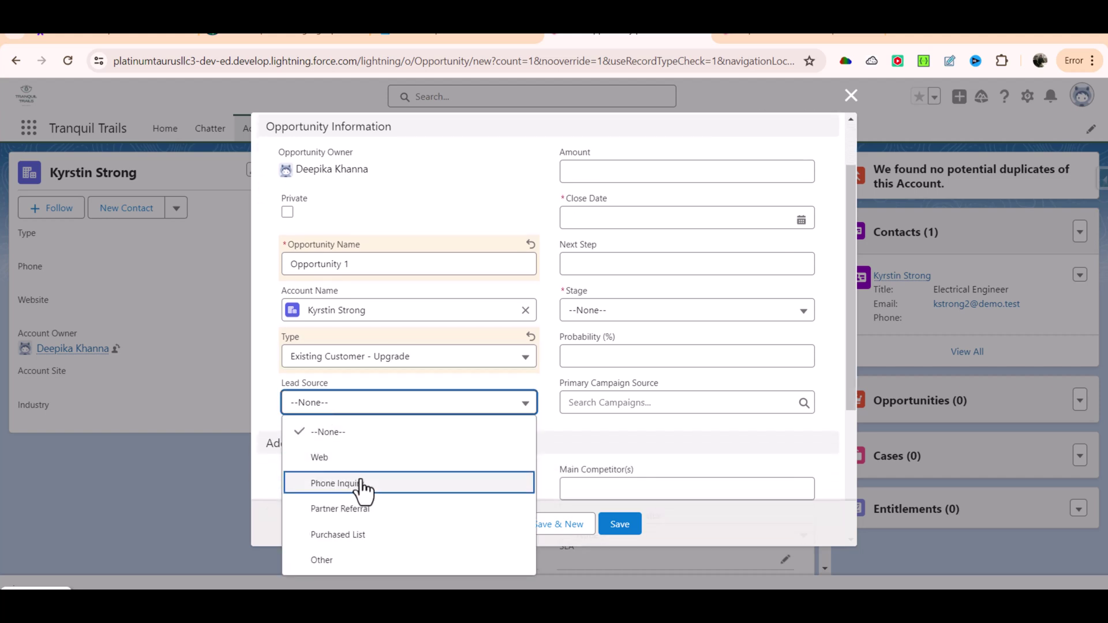
{"action": "left_click", "coordinate": [346, 457]}
{"action": "scroll", "coordinate": [425, 435], "scroll_direction": "down", "scroll_amount": 1}
{"action": "left_click", "coordinate": [343, 417]}
{"action": "type", "text": "1"}
{"action": "scroll", "coordinate": [542, 322], "scroll_direction": "up", "scroll_amount": 1}
Give Opportunity 1 a close date of 9/30/2024, an amount of $8,000 and the Qualification stage, and save it
{"action": "left_click", "coordinate": [604, 219]}
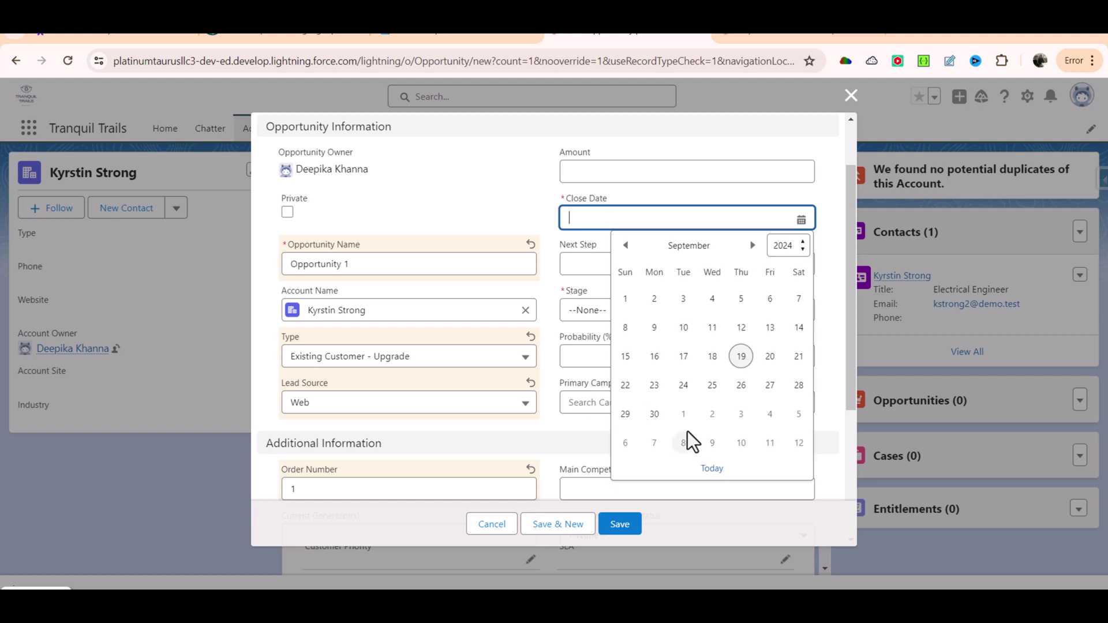
{"action": "left_click", "coordinate": [655, 414]}
{"action": "left_click", "coordinate": [612, 170]}
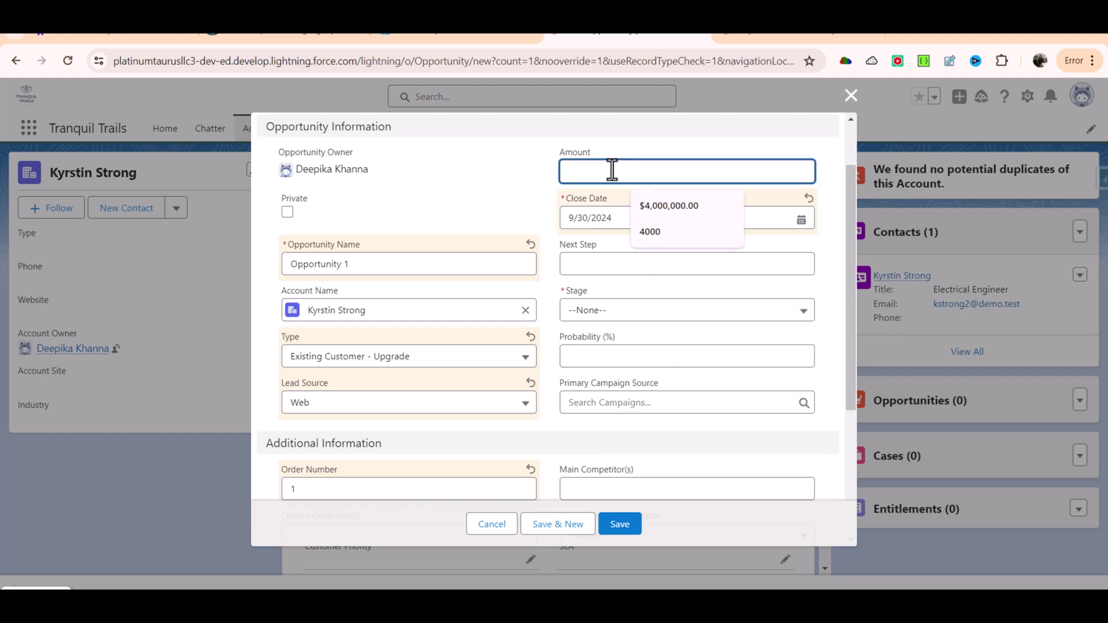
{"action": "type", "text": "80"}
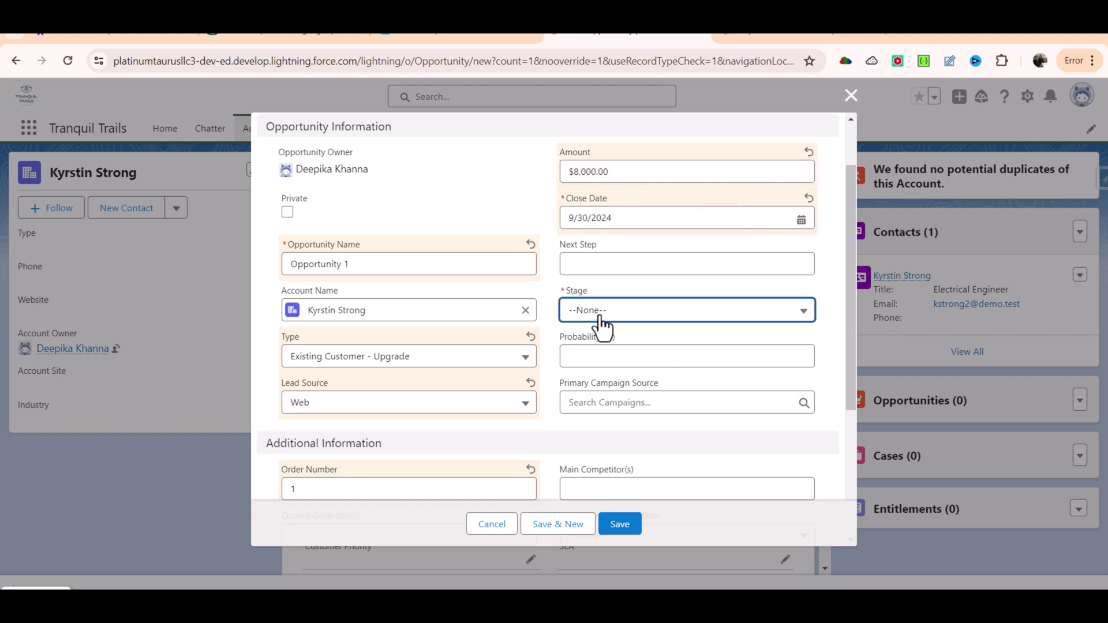
{"action": "left_click", "coordinate": [599, 313]}
{"action": "left_click", "coordinate": [645, 398]}
{"action": "scroll", "coordinate": [717, 450], "scroll_direction": "down", "scroll_amount": 2}
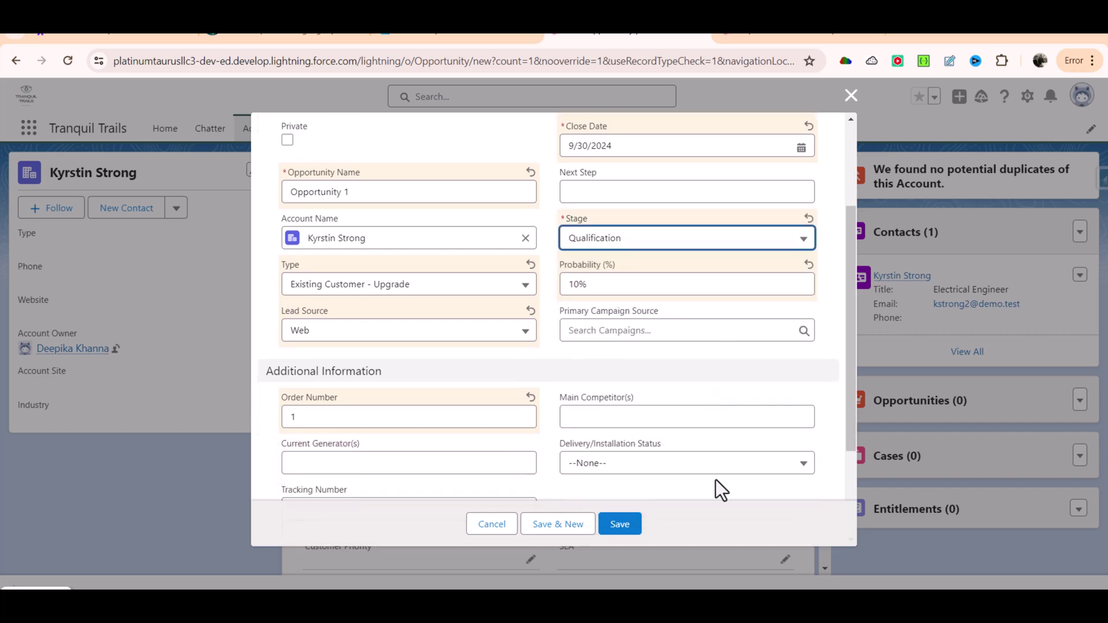
{"action": "left_click", "coordinate": [634, 520]}
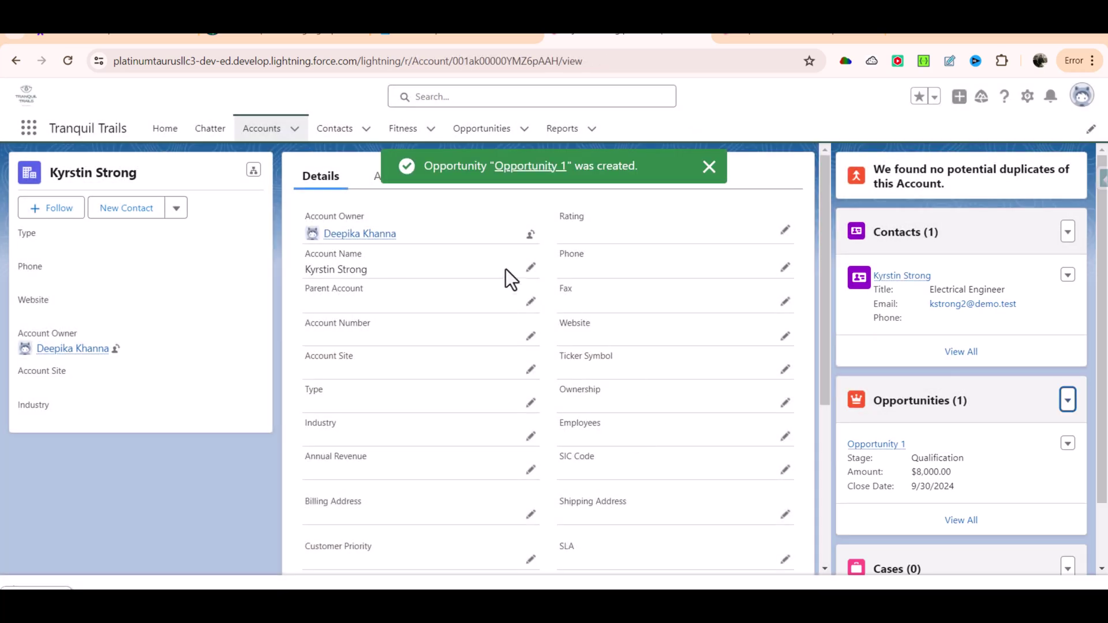
Start a second new opportunity for the same account and name it "opportunity 2"
{"action": "left_click", "coordinate": [1068, 403]}
{"action": "left_click", "coordinate": [1044, 428]}
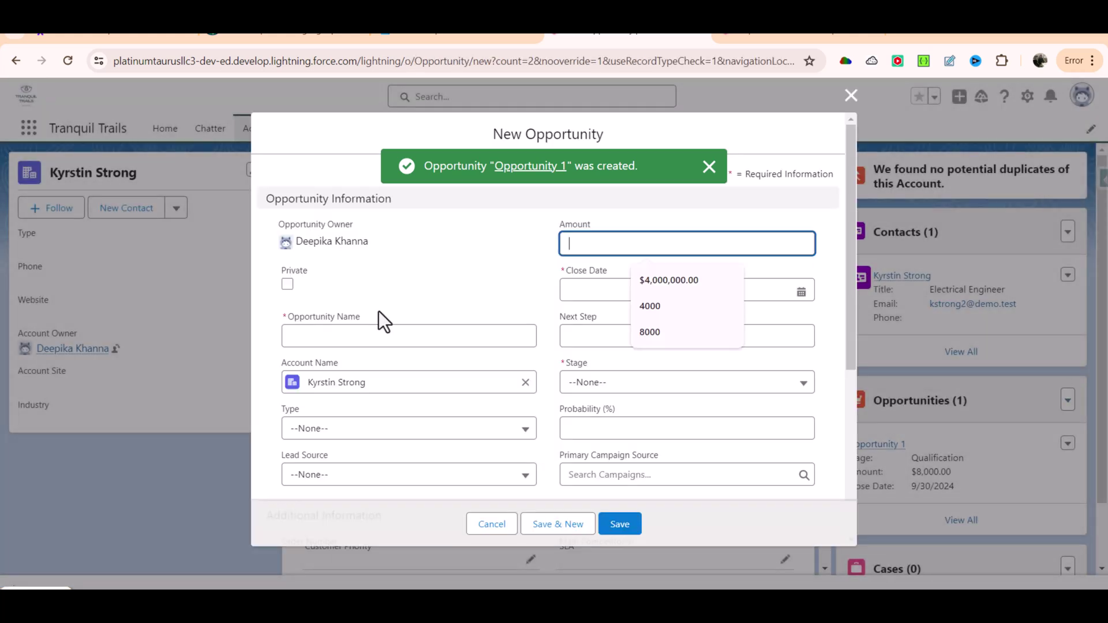
{"action": "left_click", "coordinate": [370, 337]}
{"action": "type", "text": "oppor"}
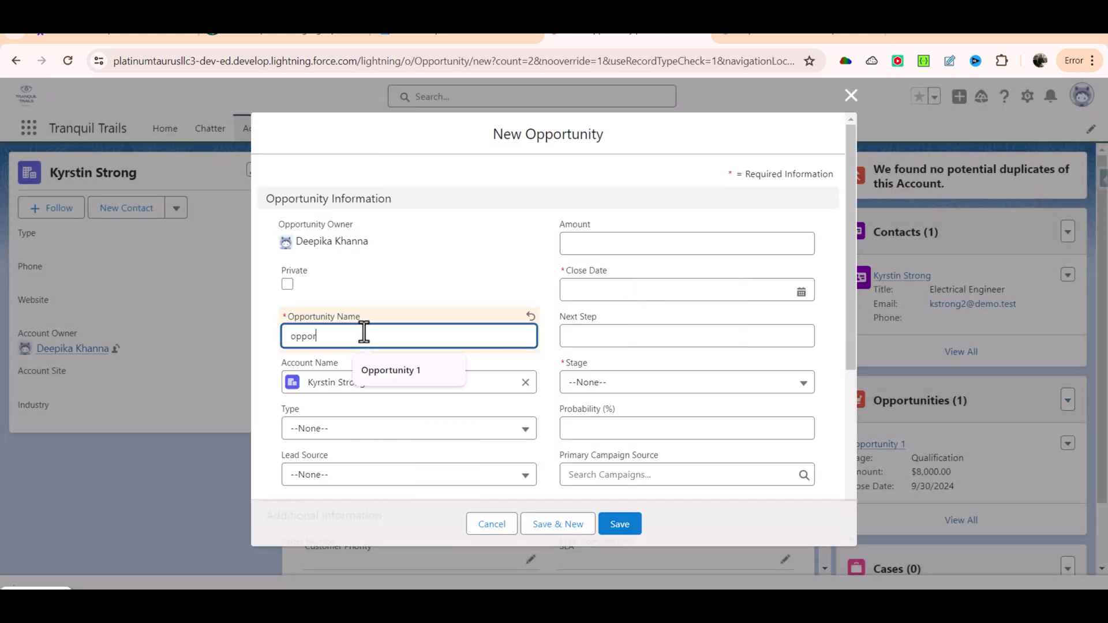
{"action": "type", "text": "tunity 2"}
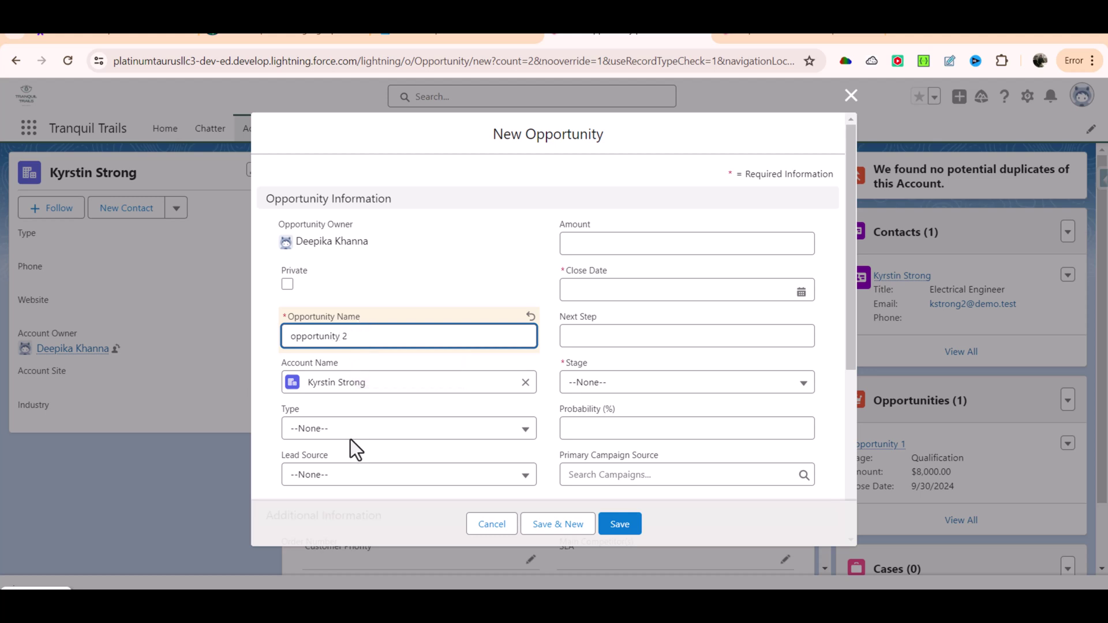
Set the second opportunity's type to Existing Customer - Downgrade and its lead source to Partner Referral
{"action": "left_click", "coordinate": [370, 431]}
{"action": "left_click", "coordinate": [381, 536]}
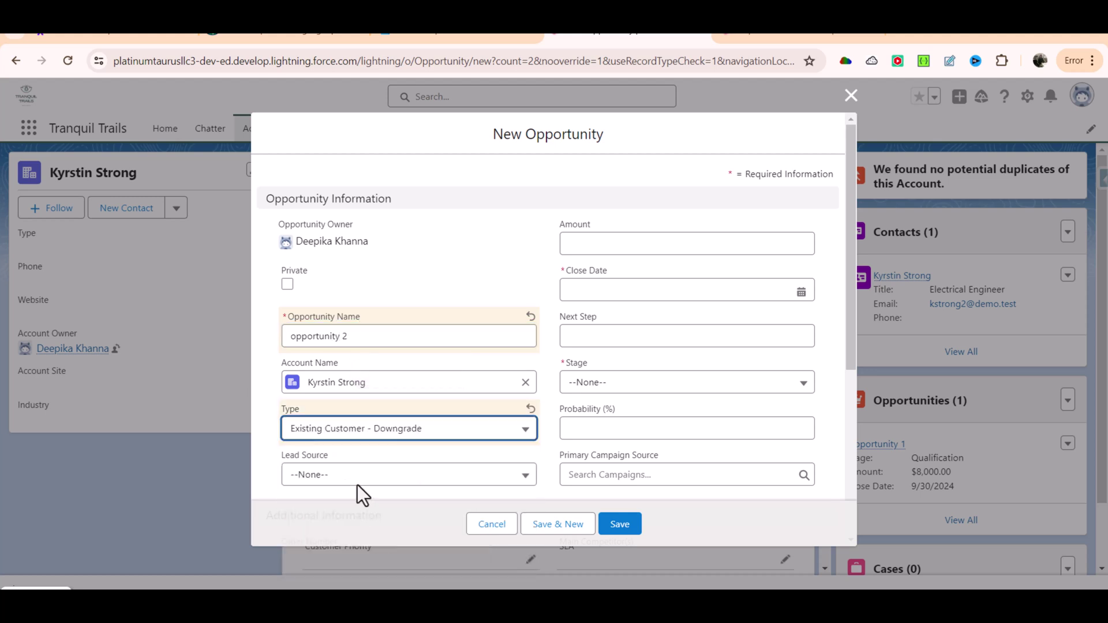
{"action": "scroll", "coordinate": [408, 482], "scroll_direction": "down", "scroll_amount": 2}
{"action": "left_click", "coordinate": [392, 411]}
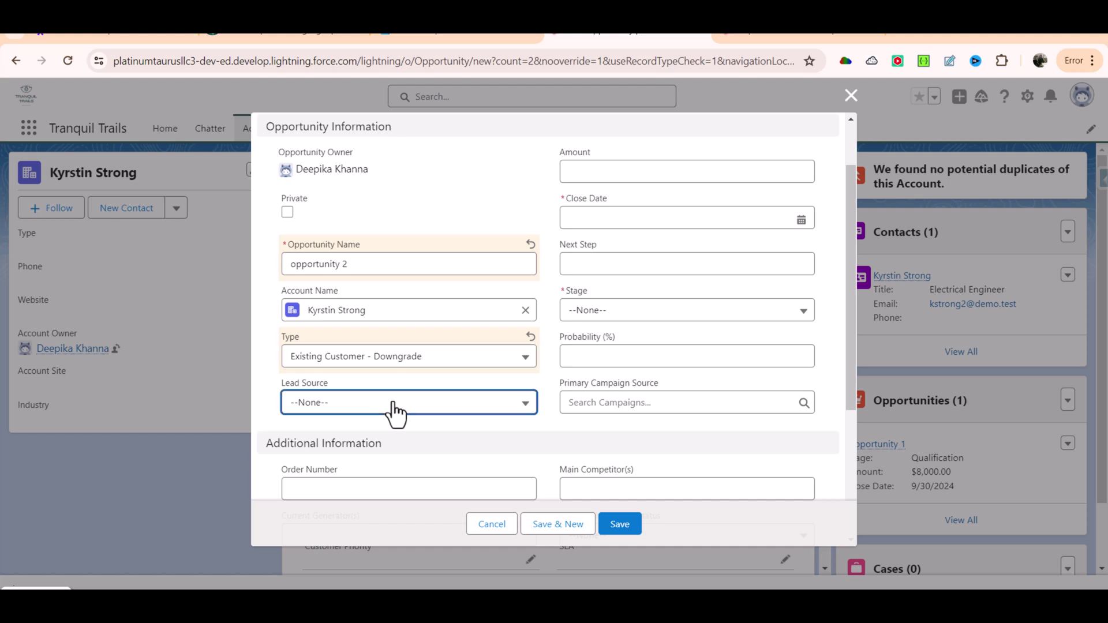
{"action": "left_click", "coordinate": [385, 517]}
{"action": "scroll", "coordinate": [600, 355], "scroll_direction": "up", "scroll_amount": 2}
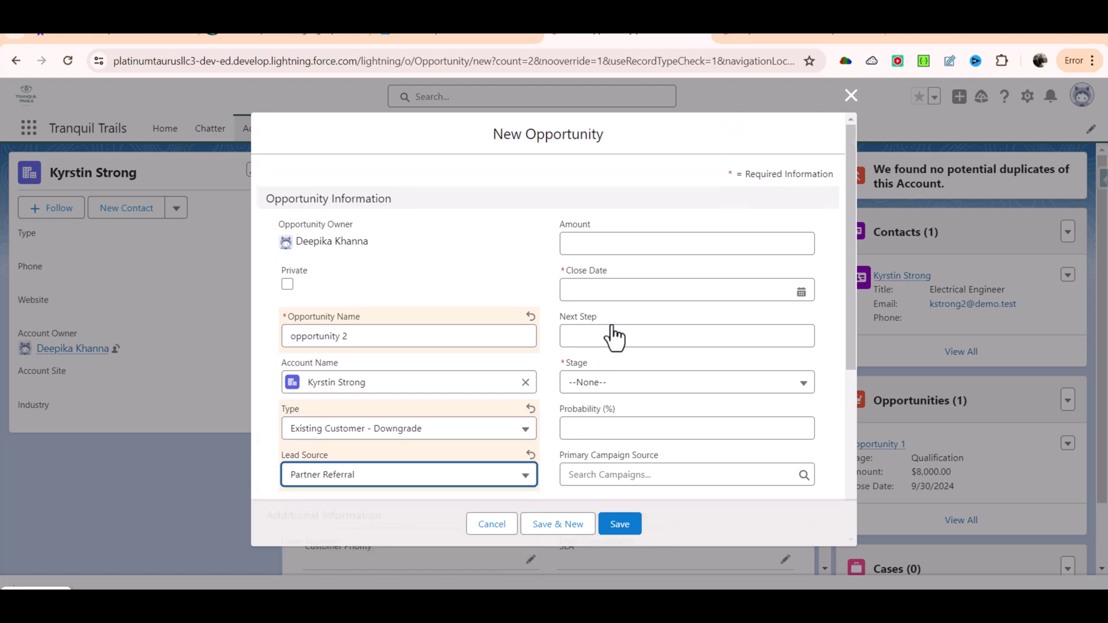
Set the second opportunity's amount to $7,000 and change its type to Existing Customer - Replacement
{"action": "left_click", "coordinate": [741, 245]}
{"action": "type", "text": "7000"}
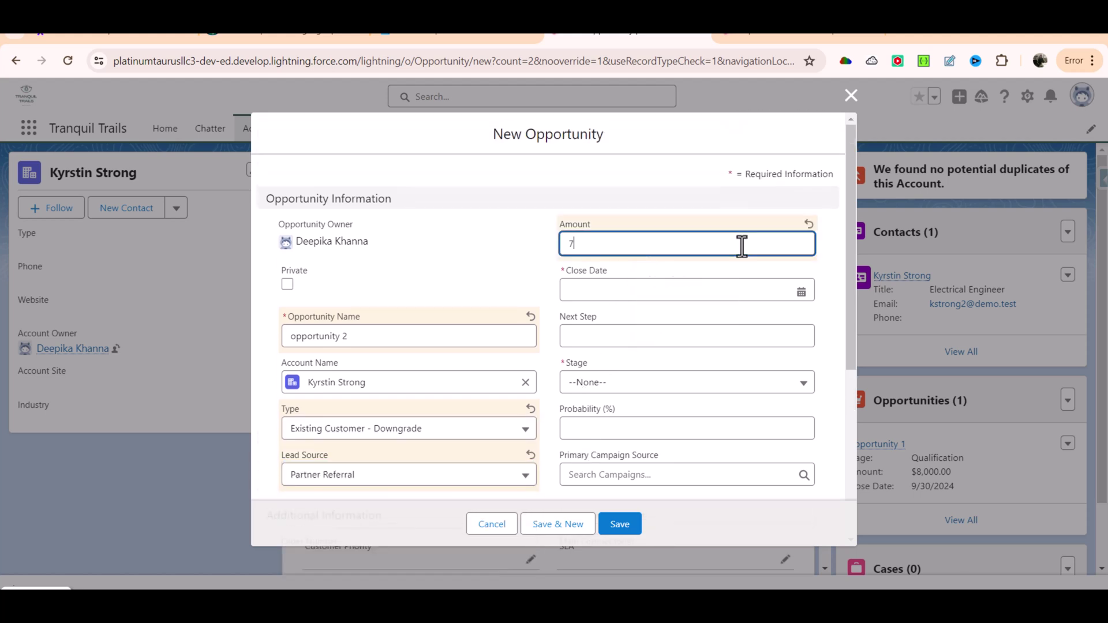
{"action": "left_click", "coordinate": [382, 439]}
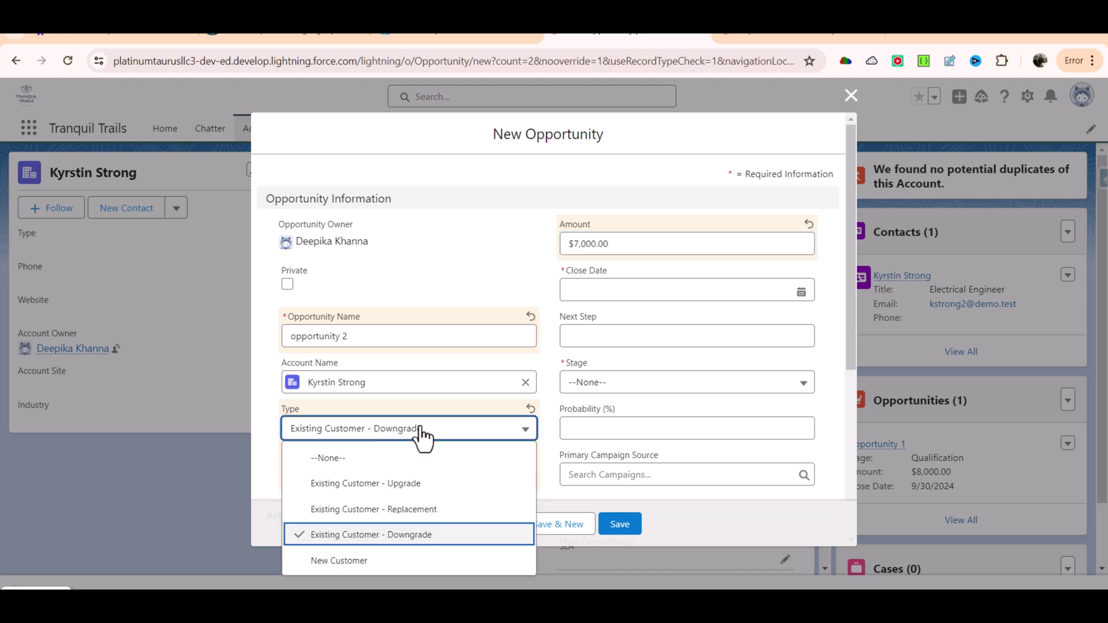
{"action": "left_click", "coordinate": [422, 508]}
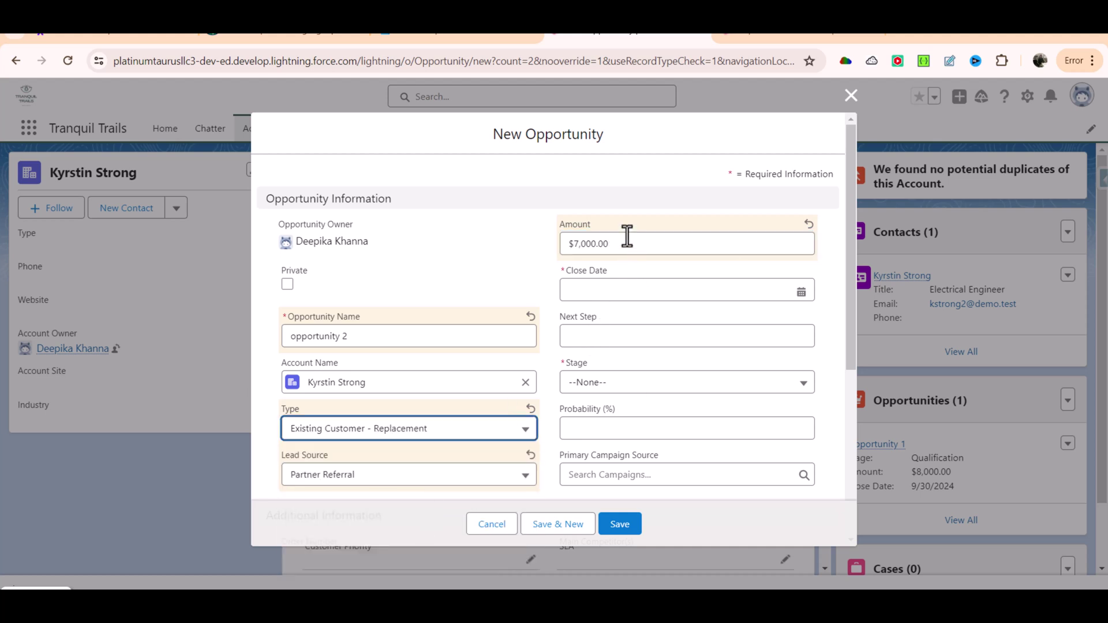
Set the second opportunity's close date to 9/30/2024 and stage to Closed Won, and save the record
{"action": "left_click", "coordinate": [629, 288]}
{"action": "left_click", "coordinate": [654, 485]}
{"action": "left_click", "coordinate": [607, 390]}
{"action": "scroll", "coordinate": [640, 508], "scroll_direction": "down", "scroll_amount": 3}
{"action": "left_click", "coordinate": [656, 555]}
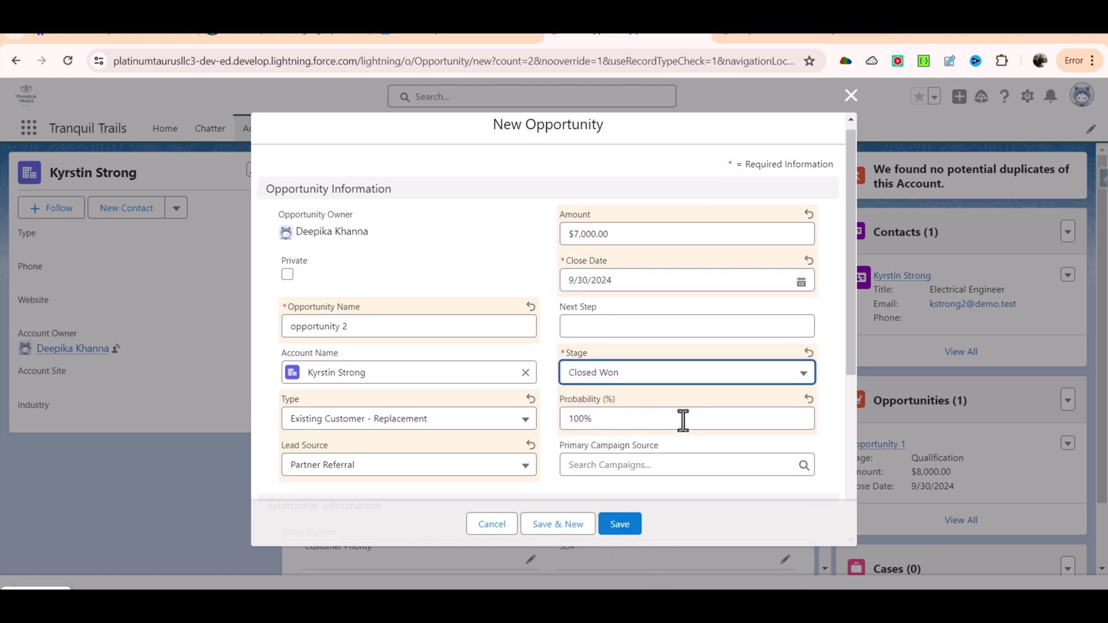
{"action": "scroll", "coordinate": [680, 420], "scroll_direction": "down", "scroll_amount": 2}
{"action": "left_click", "coordinate": [623, 524]}
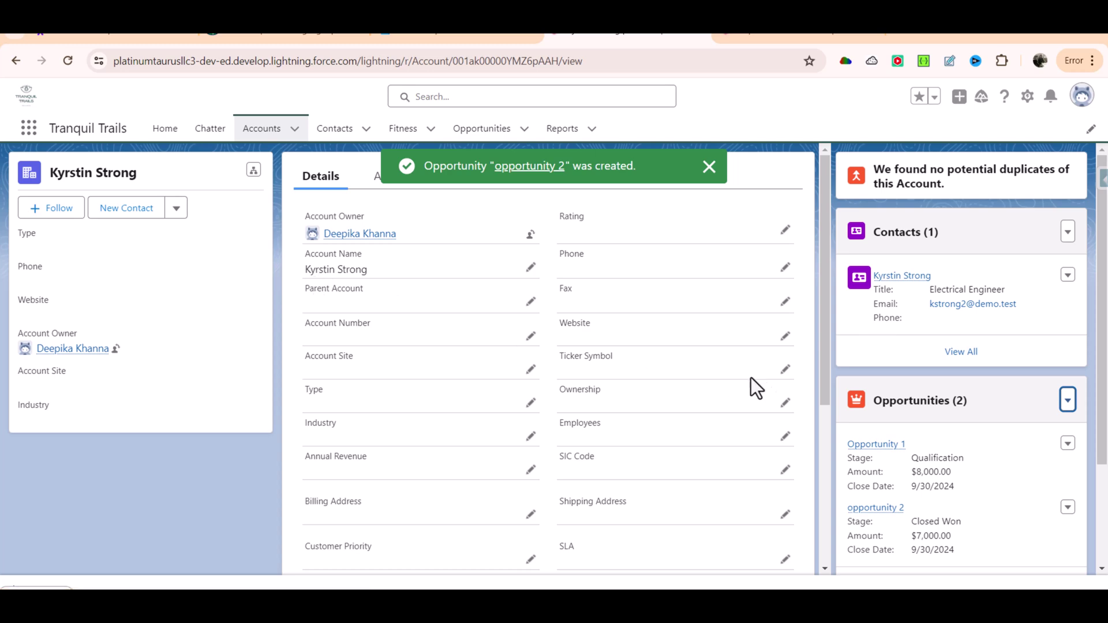
Start a new case for the account from its related cases and set the case type to Mechanical
{"action": "scroll", "coordinate": [734, 389], "scroll_direction": "down", "scroll_amount": 3}
{"action": "scroll", "coordinate": [923, 455], "scroll_direction": "down", "scroll_amount": 2}
{"action": "scroll", "coordinate": [971, 479], "scroll_direction": "down", "scroll_amount": 1}
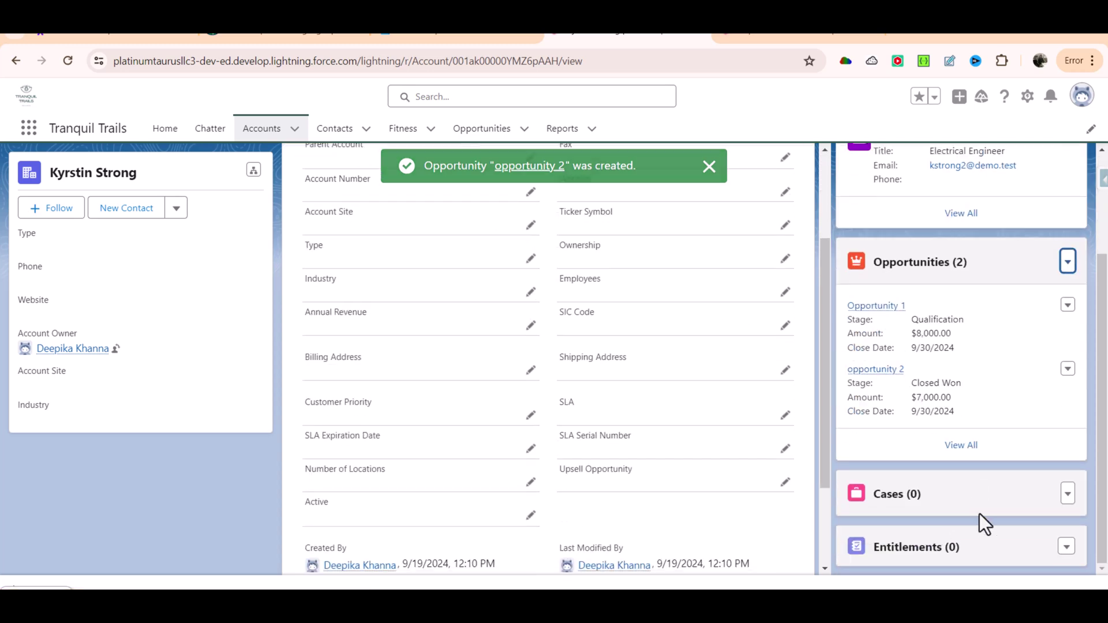
{"action": "left_click", "coordinate": [1067, 494]}
{"action": "left_click", "coordinate": [1020, 469]}
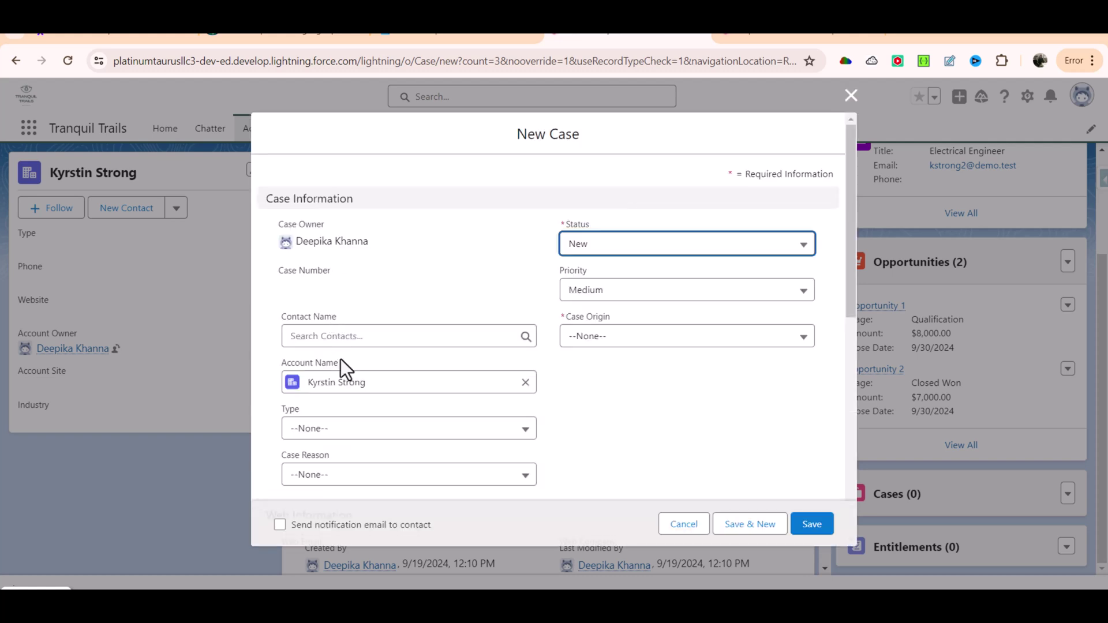
{"action": "left_click", "coordinate": [327, 434]}
{"action": "left_click", "coordinate": [381, 495]}
Set the new case's reason to Breakdown
{"action": "scroll", "coordinate": [336, 389], "scroll_direction": "down", "scroll_amount": 2}
{"action": "left_click", "coordinate": [338, 404]}
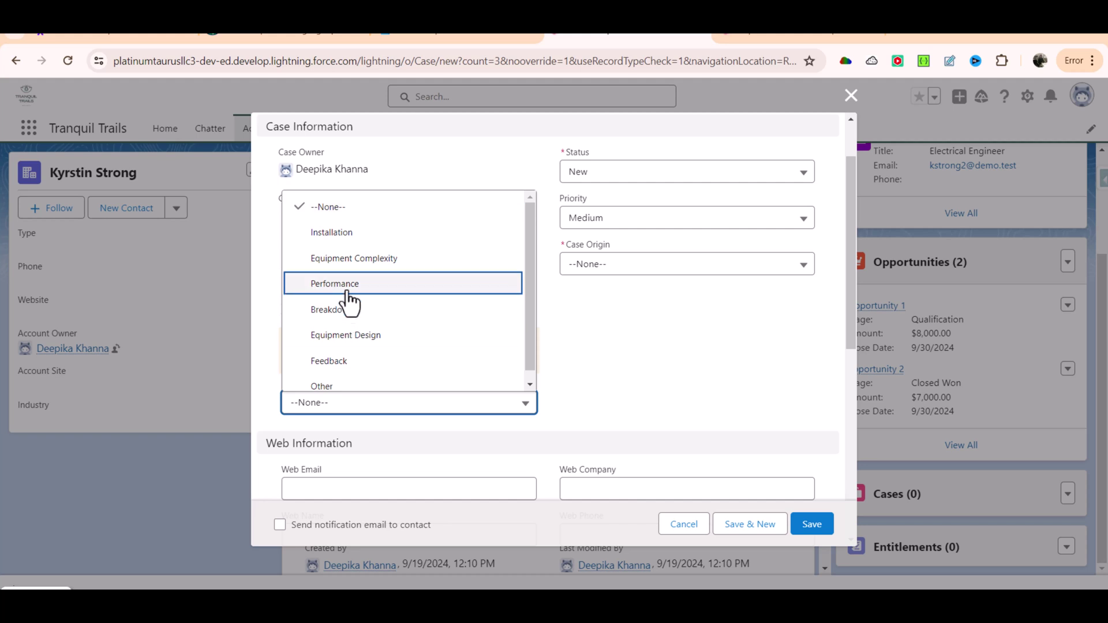
{"action": "key", "text": "Escape"}
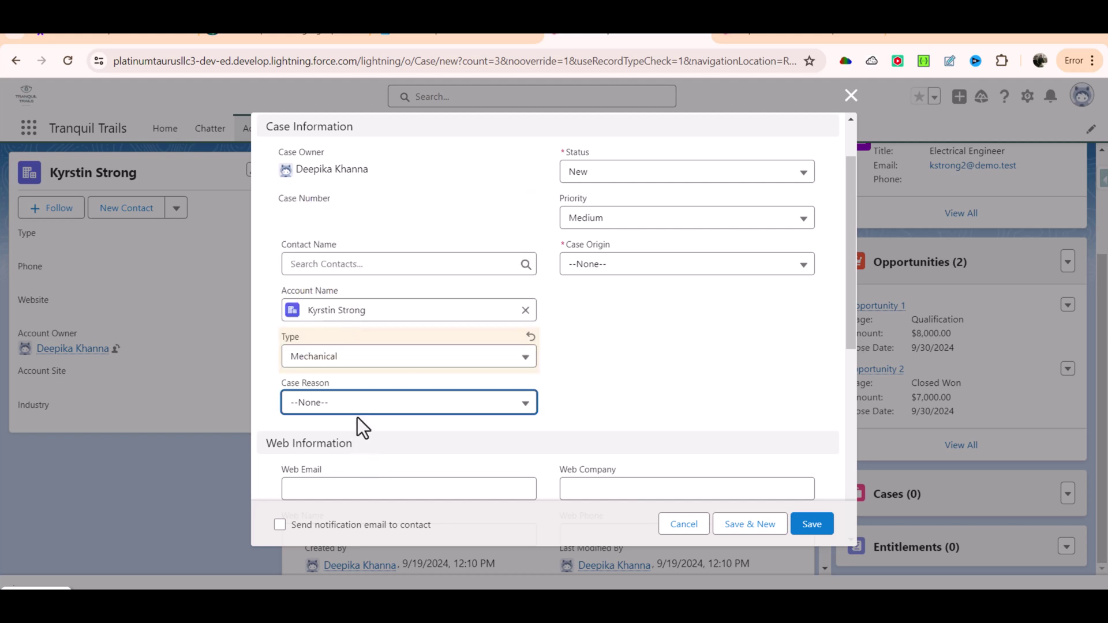
{"action": "left_click", "coordinate": [356, 407]}
{"action": "left_click", "coordinate": [353, 311]}
{"action": "scroll", "coordinate": [455, 431], "scroll_direction": "down", "scroll_amount": 1}
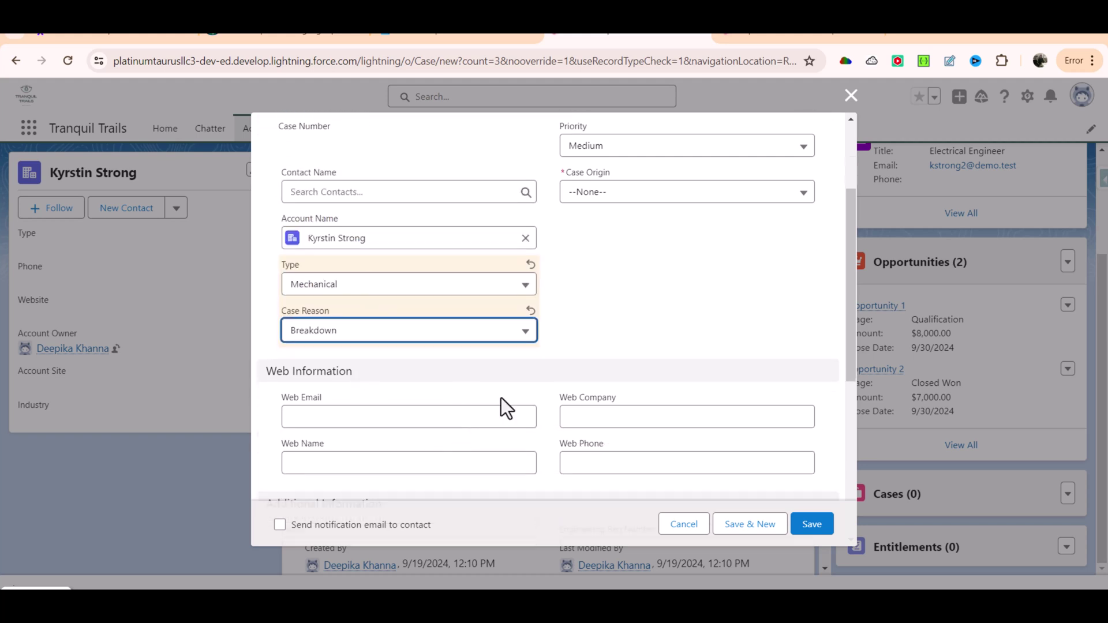
Set the case's origin to Phone and its priority to High, keeping the status as New
{"action": "scroll", "coordinate": [635, 292], "scroll_direction": "up", "scroll_amount": 3}
{"action": "left_click", "coordinate": [625, 249]}
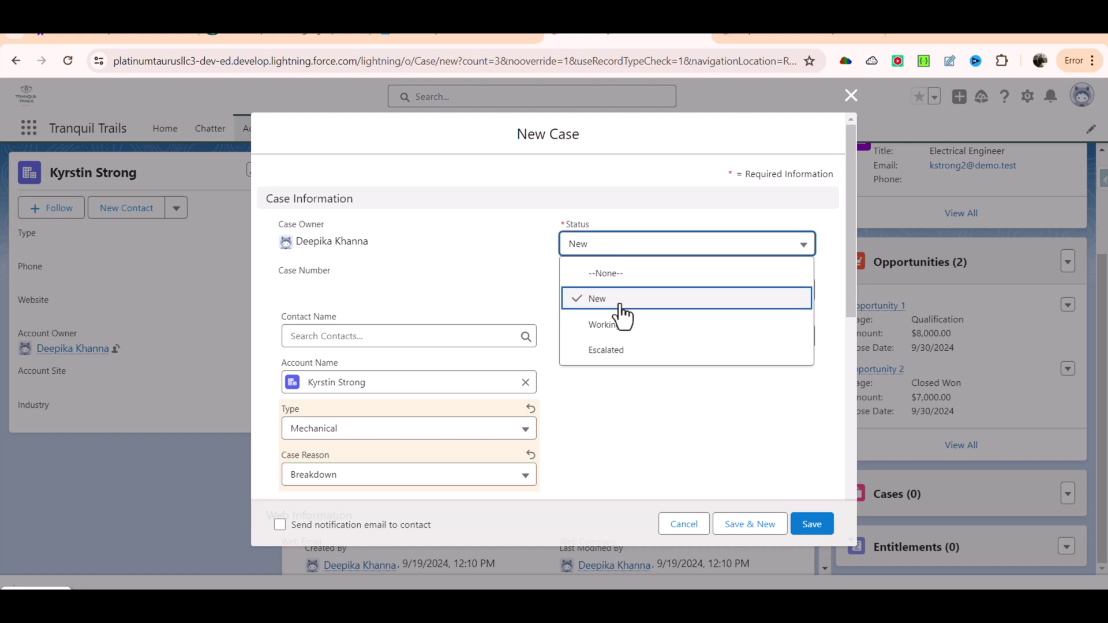
{"action": "key", "text": "Escape"}
{"action": "left_click", "coordinate": [613, 346]}
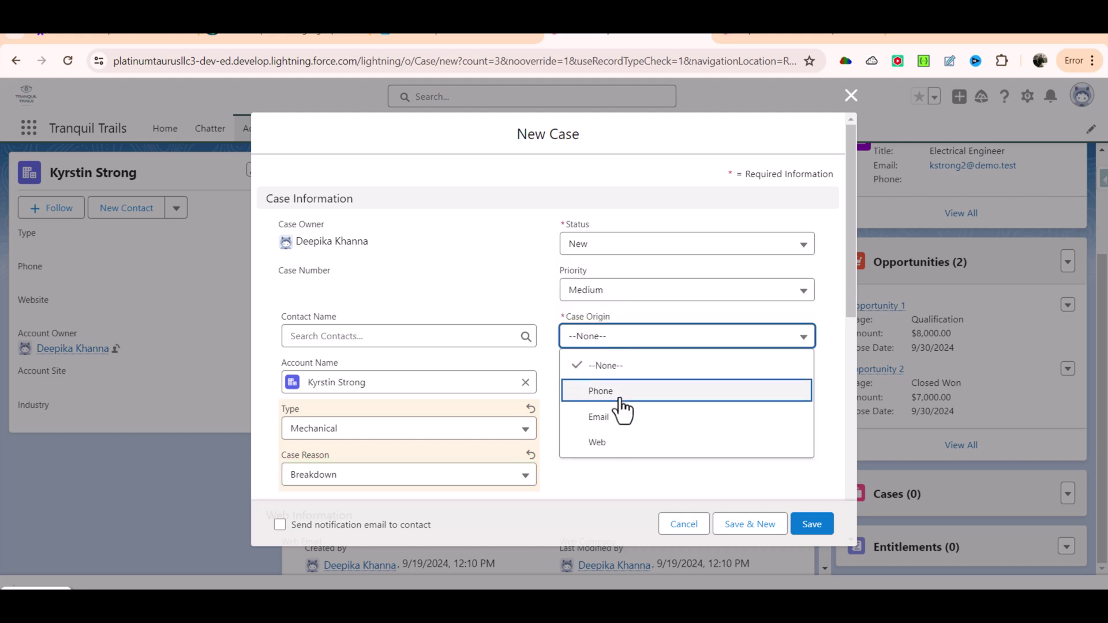
{"action": "left_click", "coordinate": [619, 413]}
{"action": "left_click", "coordinate": [630, 294]}
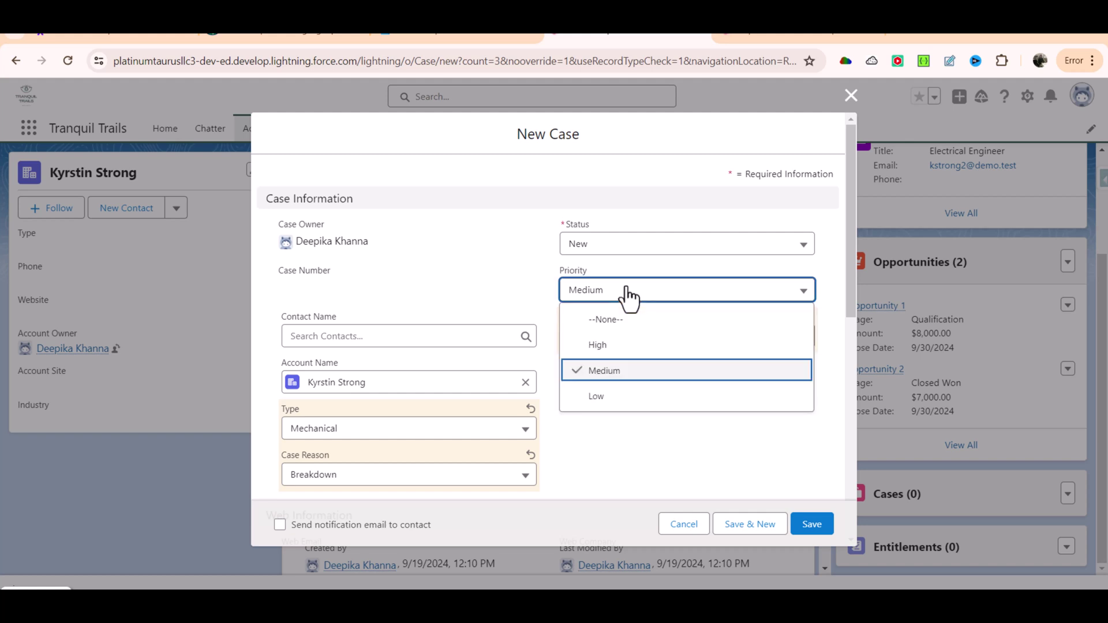
{"action": "left_click", "coordinate": [613, 346]}
Enter "Issues with installation of refrigerator" as the case subject
{"action": "scroll", "coordinate": [583, 437], "scroll_direction": "down", "scroll_amount": 1}
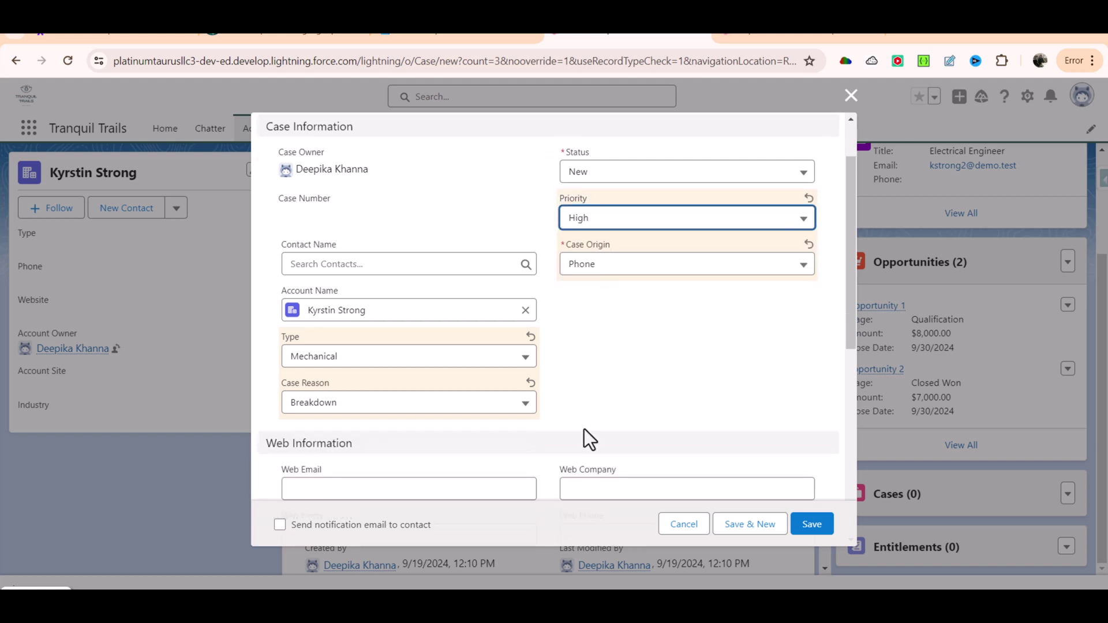
{"action": "scroll", "coordinate": [539, 371], "scroll_direction": "down", "scroll_amount": 4}
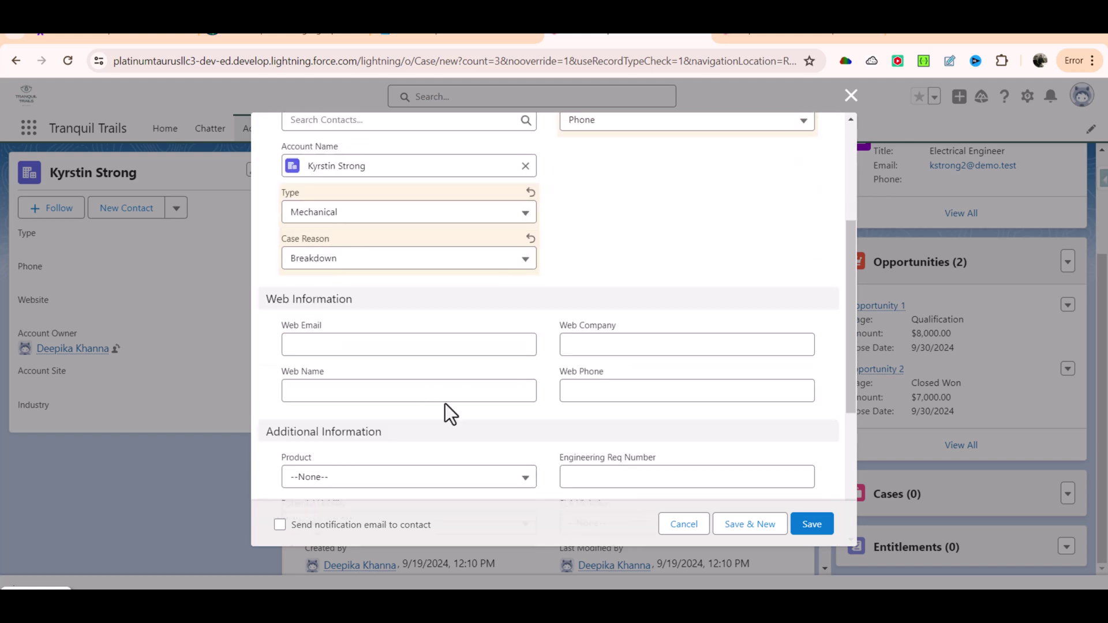
{"action": "scroll", "coordinate": [402, 429], "scroll_direction": "down", "scroll_amount": 2}
{"action": "left_click", "coordinate": [378, 383]}
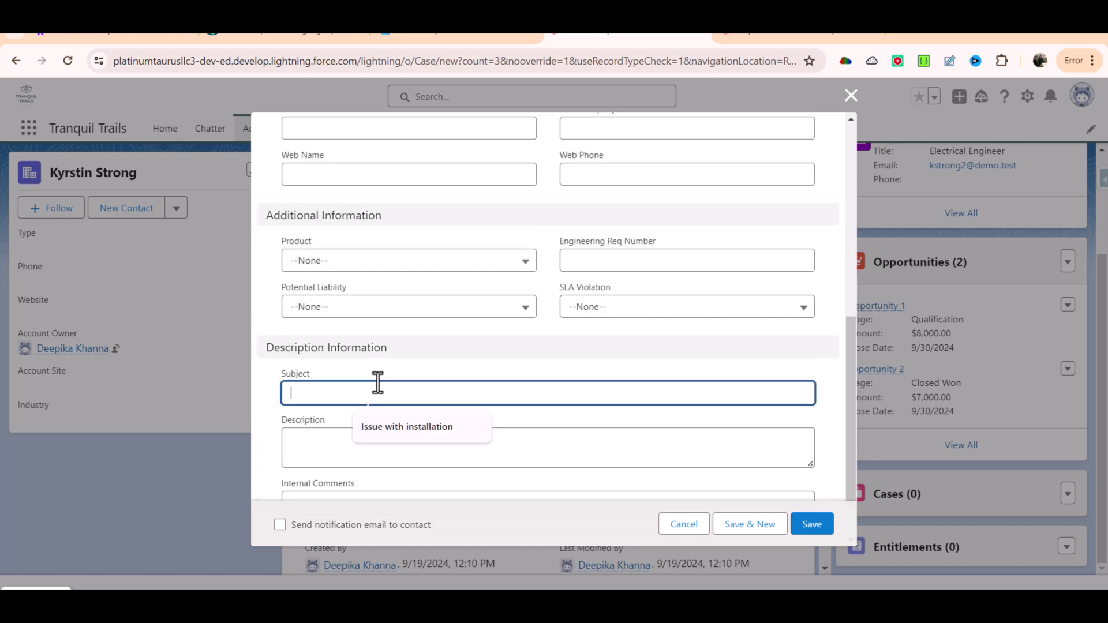
{"action": "type", "text": "Issues with installation of refrigerator"}
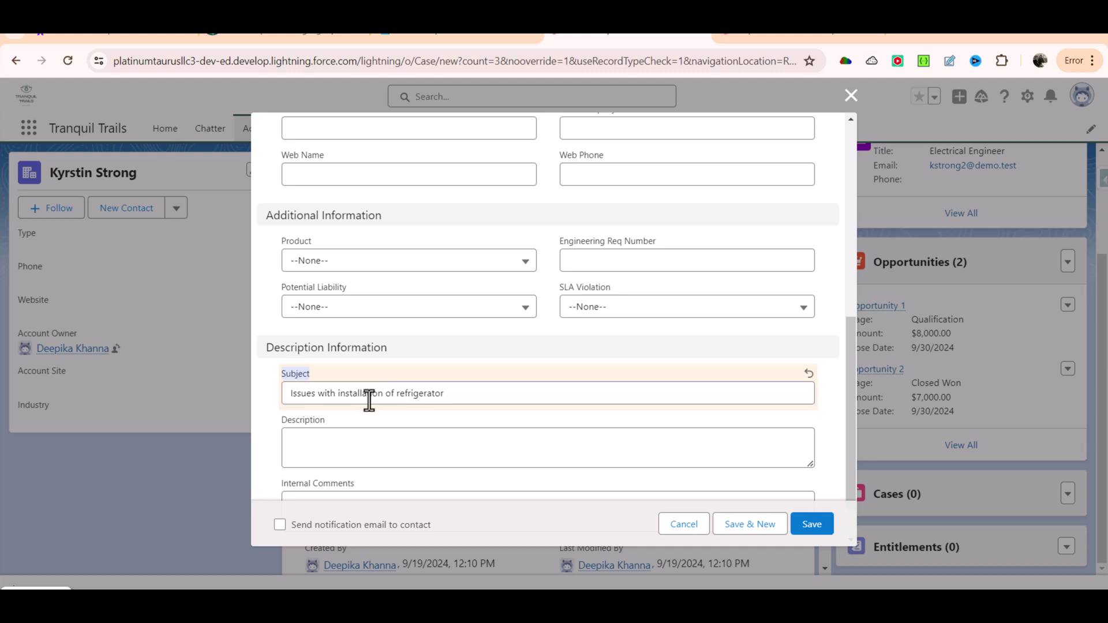
Copy the subject text into the case description and save the case
{"action": "triple_click", "coordinate": [372, 393]}
{"action": "key", "text": "ctrl+c"}
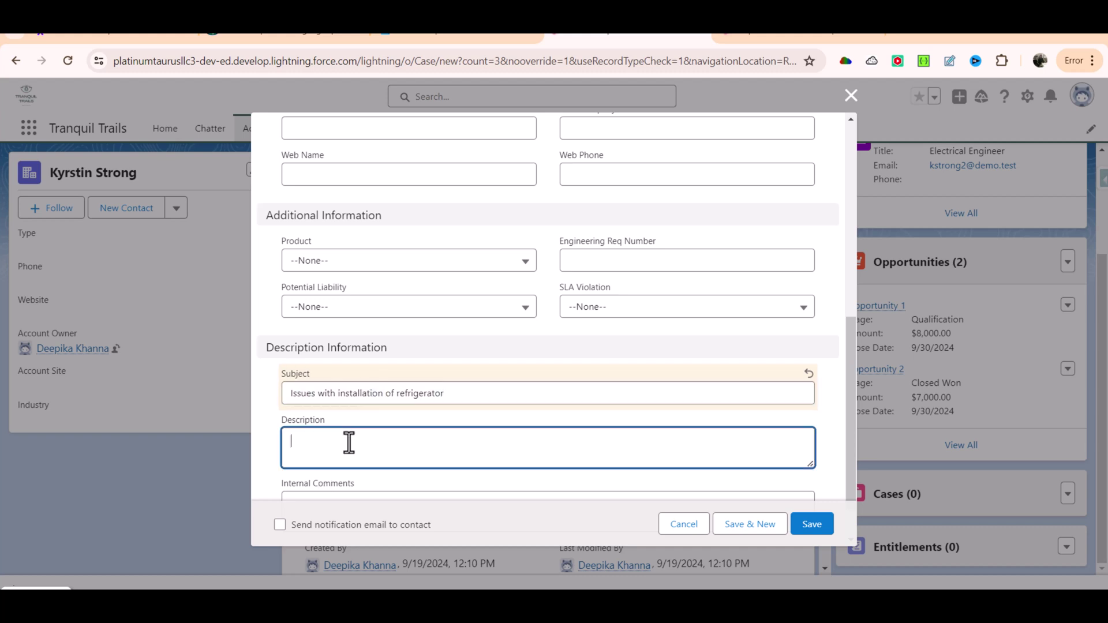
{"action": "left_click", "coordinate": [349, 444]}
{"action": "key", "text": "ctrl+v"}
{"action": "scroll", "coordinate": [379, 447], "scroll_direction": "down", "scroll_amount": 1}
{"action": "left_click", "coordinate": [811, 524]}
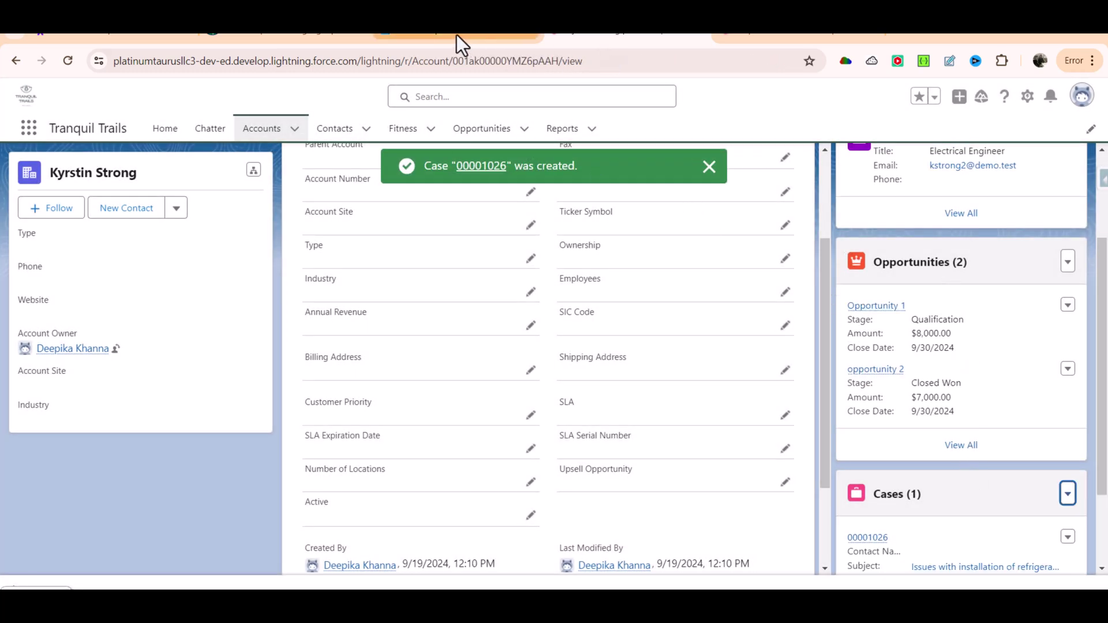
Copy the account's name, choose that account as the related record in the Prompt Builder template, and generate a preview
{"action": "scroll", "coordinate": [400, 225], "scroll_direction": "up", "scroll_amount": 3}
{"action": "left_click_drag", "start_coordinate": [373, 265], "coordinate": [299, 271]}
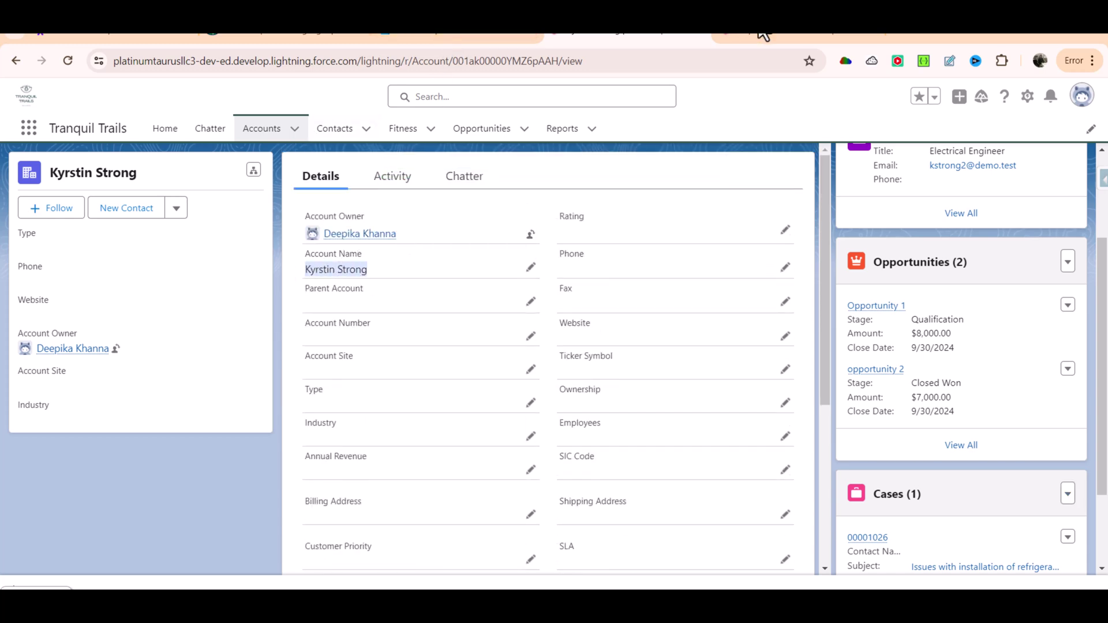
{"action": "left_click", "coordinate": [799, 36]}
{"action": "key", "text": "ctrl+v"}
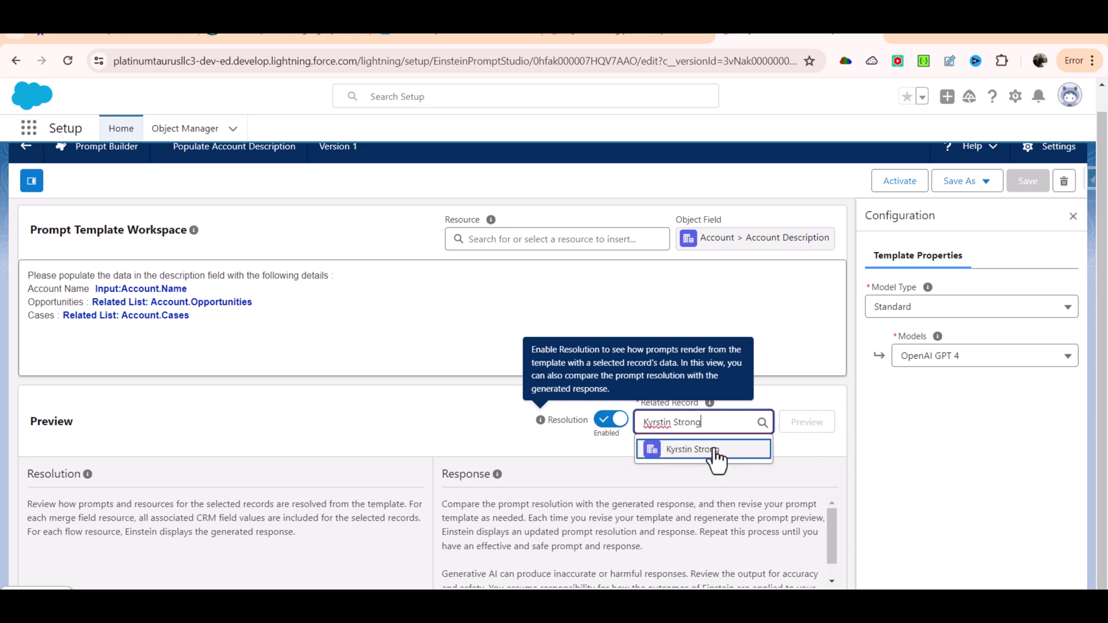
{"action": "left_click", "coordinate": [711, 448]}
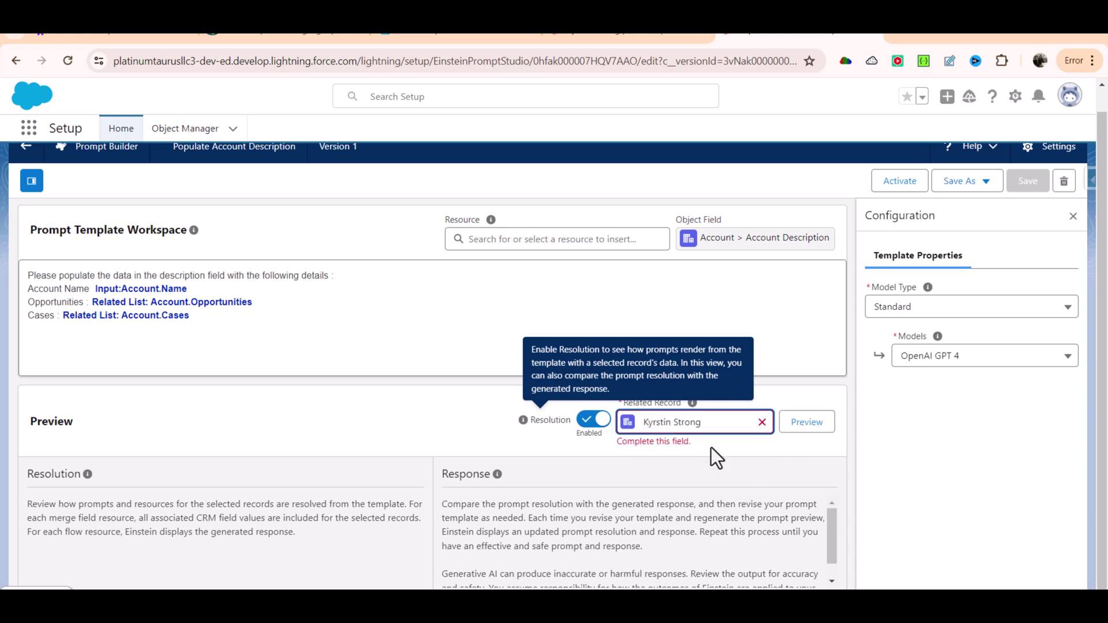
{"action": "left_click", "coordinate": [811, 427]}
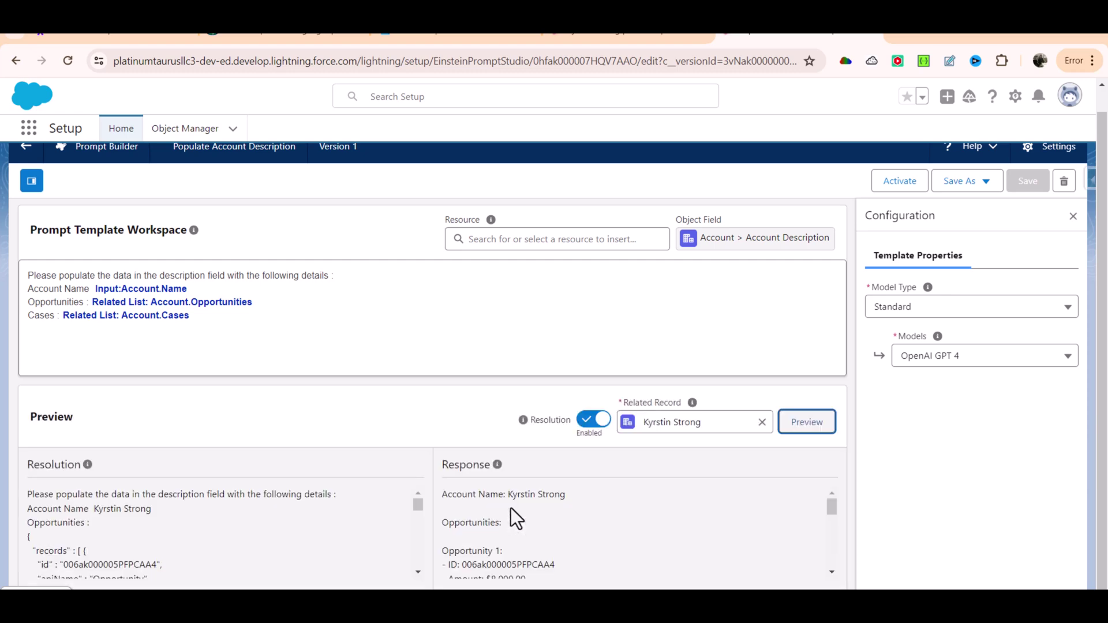
Examine the account, opportunity and case details in the generated preview response
{"action": "scroll", "coordinate": [511, 508], "scroll_direction": "down", "scroll_amount": 2}
{"action": "scroll", "coordinate": [601, 532], "scroll_direction": "up", "scroll_amount": 2}
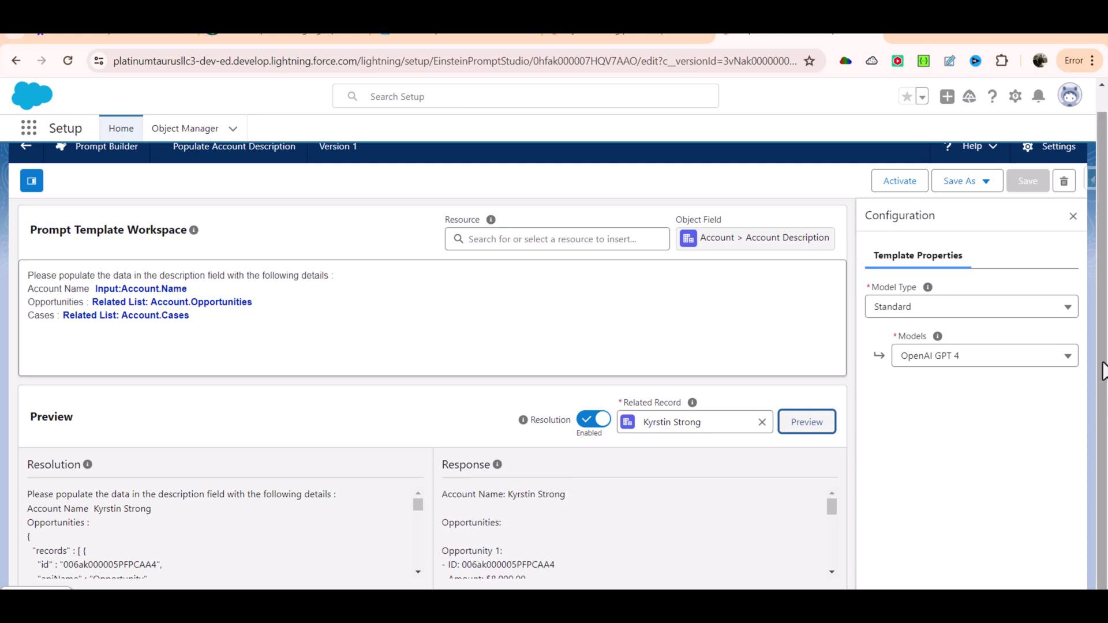
{"action": "left_click_drag", "start_coordinate": [567, 494], "coordinate": [539, 529]}
{"action": "scroll", "coordinate": [584, 519], "scroll_direction": "down", "scroll_amount": 2}
{"action": "scroll", "coordinate": [538, 534], "scroll_direction": "down", "scroll_amount": 2}
{"action": "scroll", "coordinate": [539, 533], "scroll_direction": "down", "scroll_amount": 4}
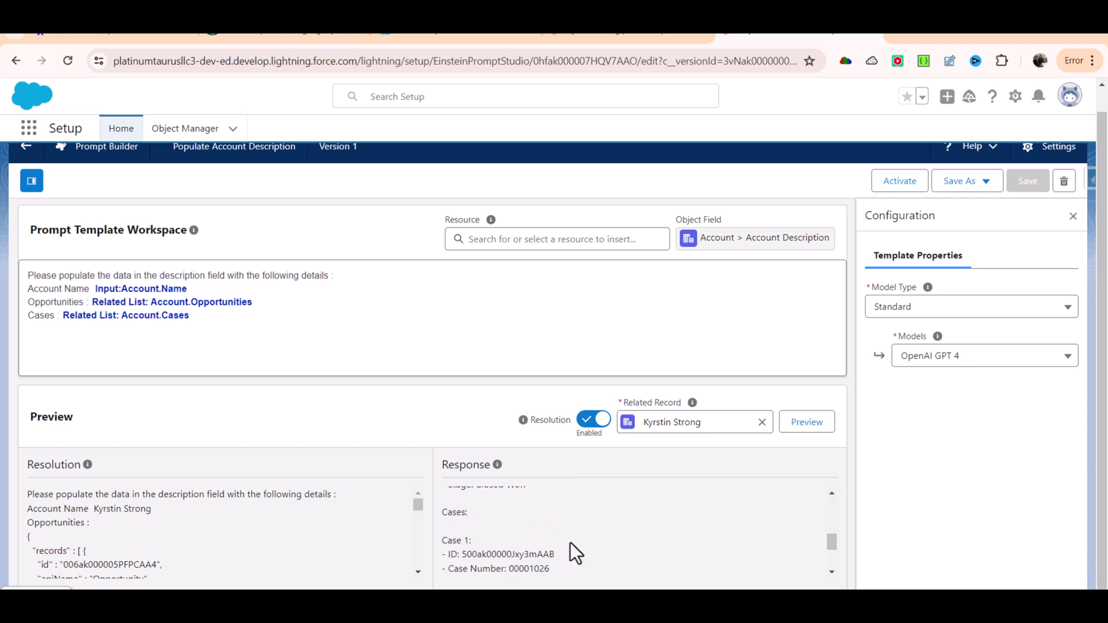
{"action": "scroll", "coordinate": [457, 508], "scroll_direction": "down", "scroll_amount": 1}
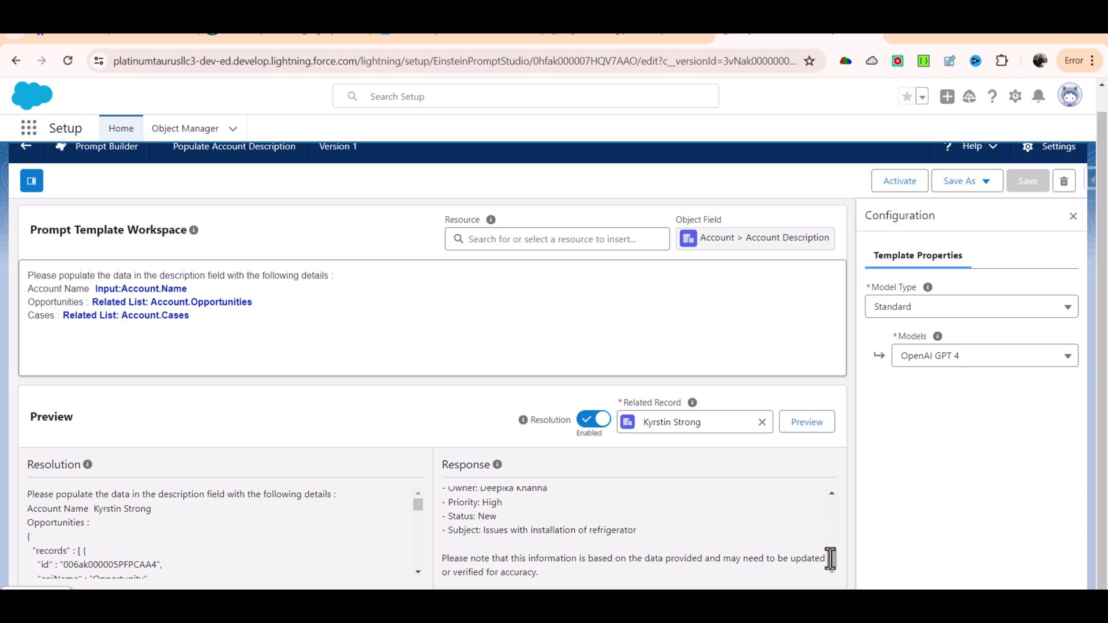
Replace the prompt's opening instruction with "Please provide a summary of the opportunities and the cases associated with the account", followed by a blank line
{"action": "left_click", "coordinate": [364, 275]}
{"action": "triple_click", "coordinate": [51, 264]}
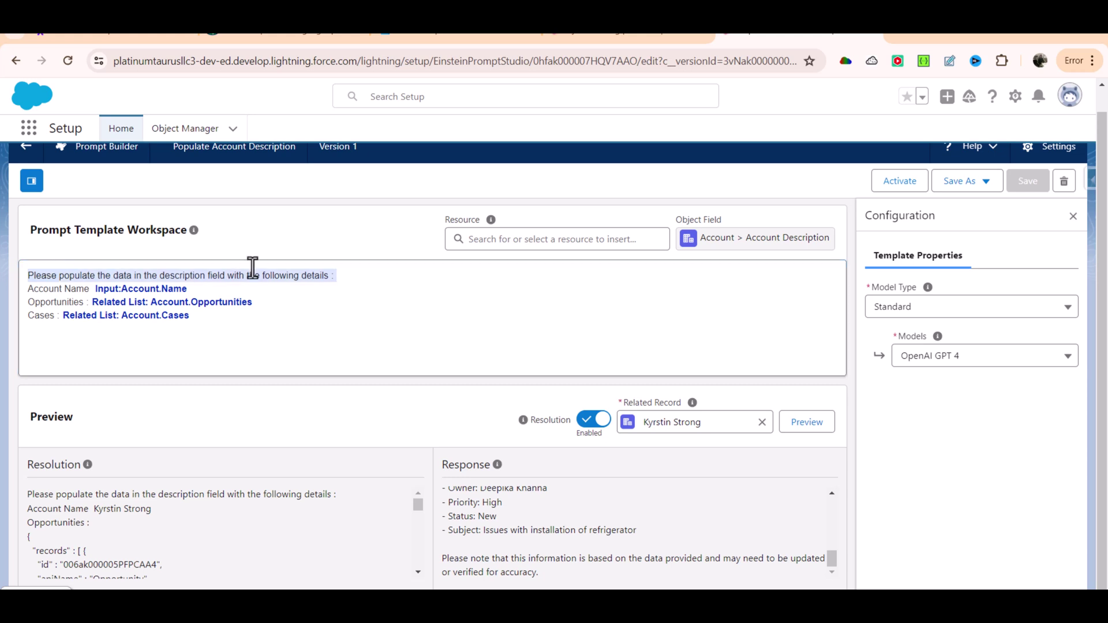
{"action": "type", "text": "Please"}
{"action": "key", "text": "Return"}
{"action": "key", "text": "Return"}
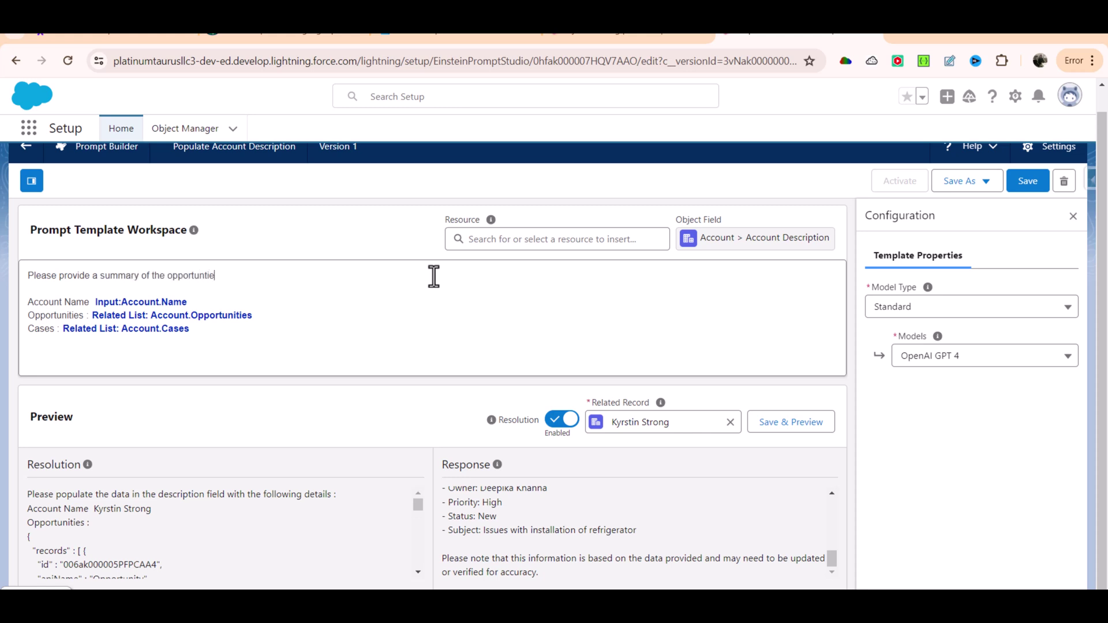
{"action": "type", "text": "and"}
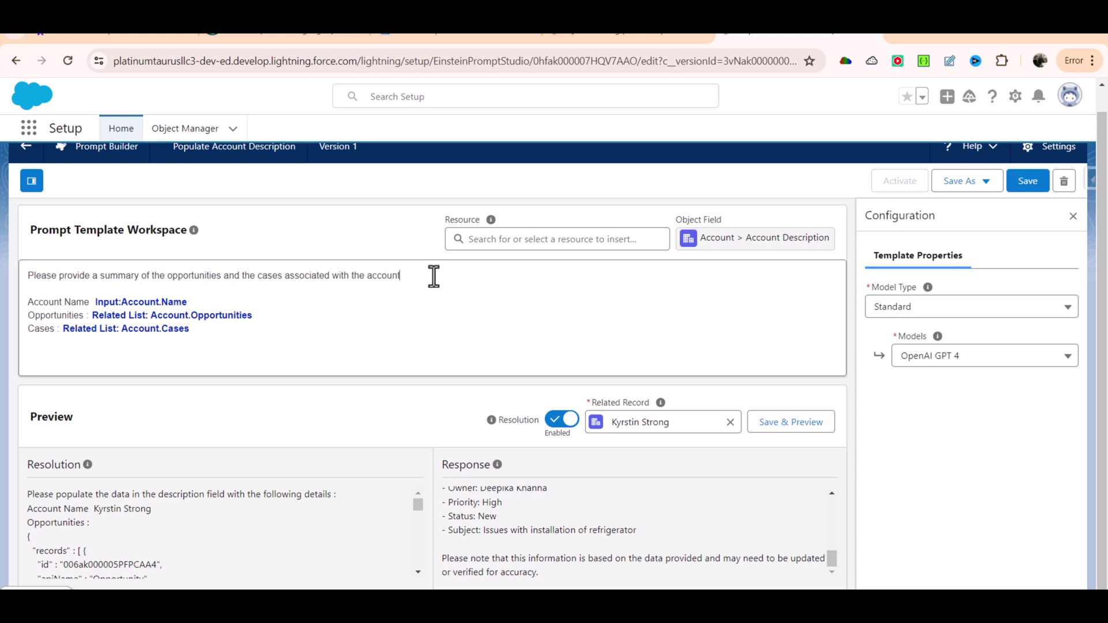
Extend the opening instruction with "using the below information." and save the prompt template
{"action": "scroll", "coordinate": [569, 532], "scroll_direction": "up", "scroll_amount": 10}
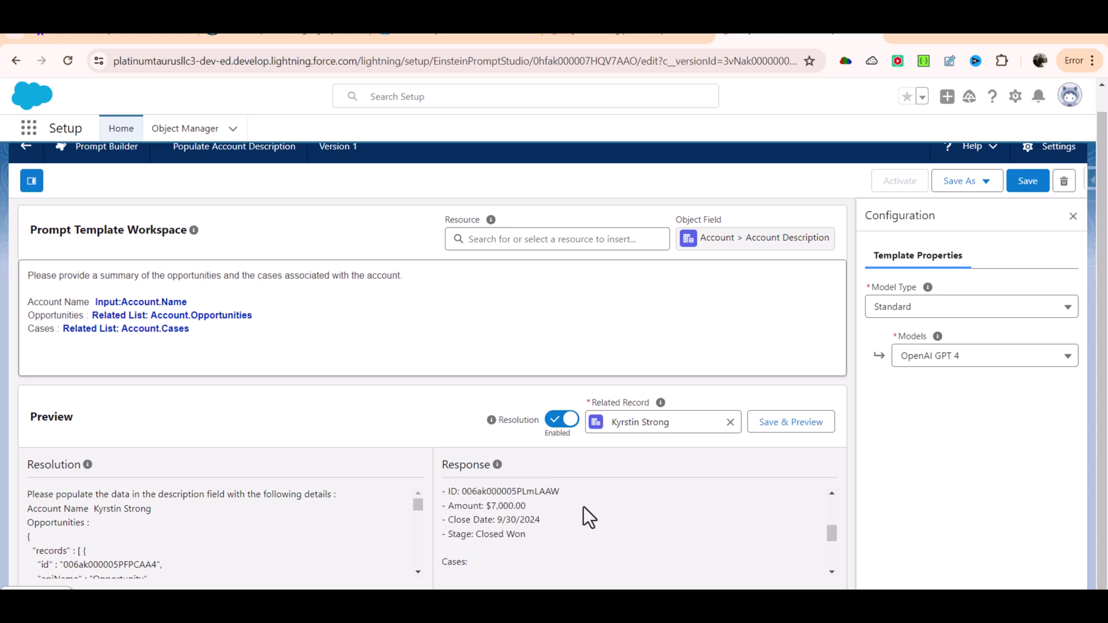
{"action": "scroll", "coordinate": [525, 519], "scroll_direction": "up", "scroll_amount": 1}
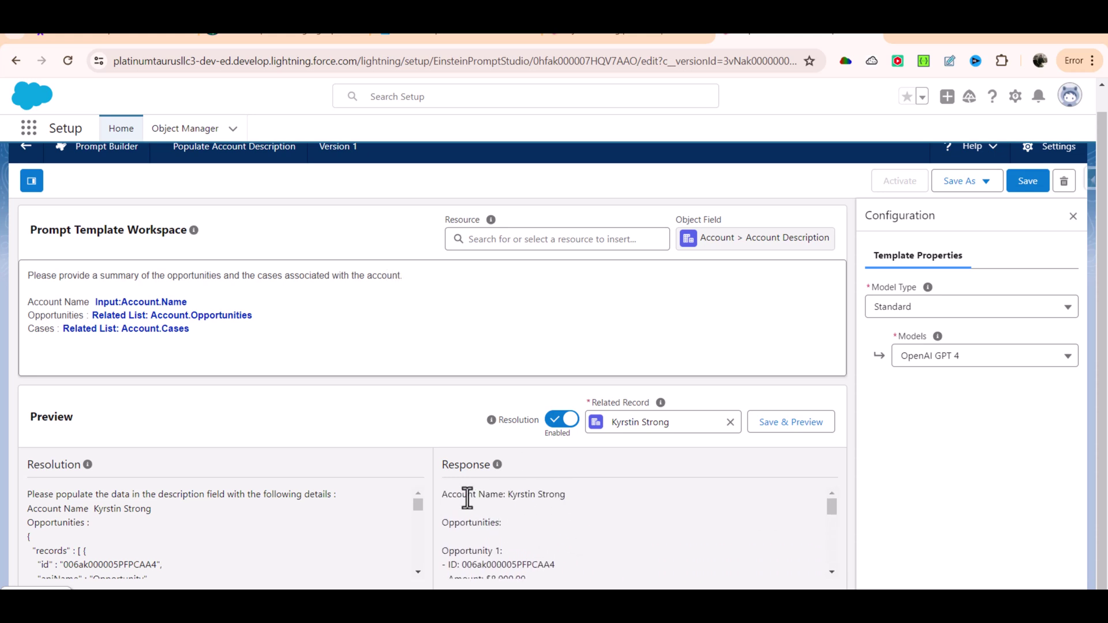
{"action": "left_click_drag", "start_coordinate": [448, 494], "coordinate": [579, 539]}
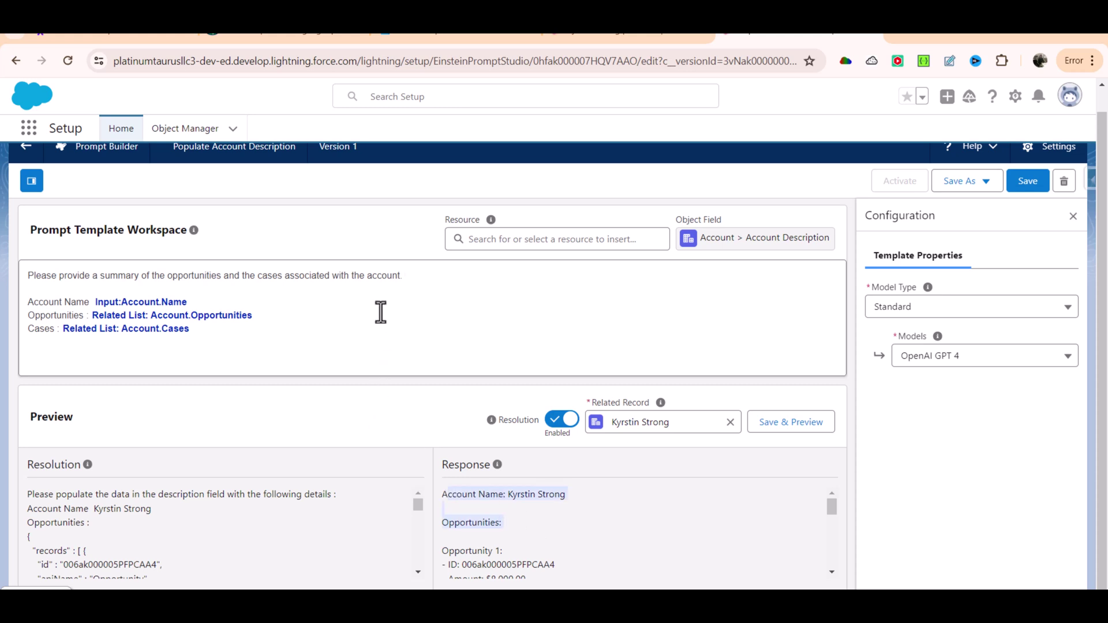
{"action": "left_click", "coordinate": [404, 280]}
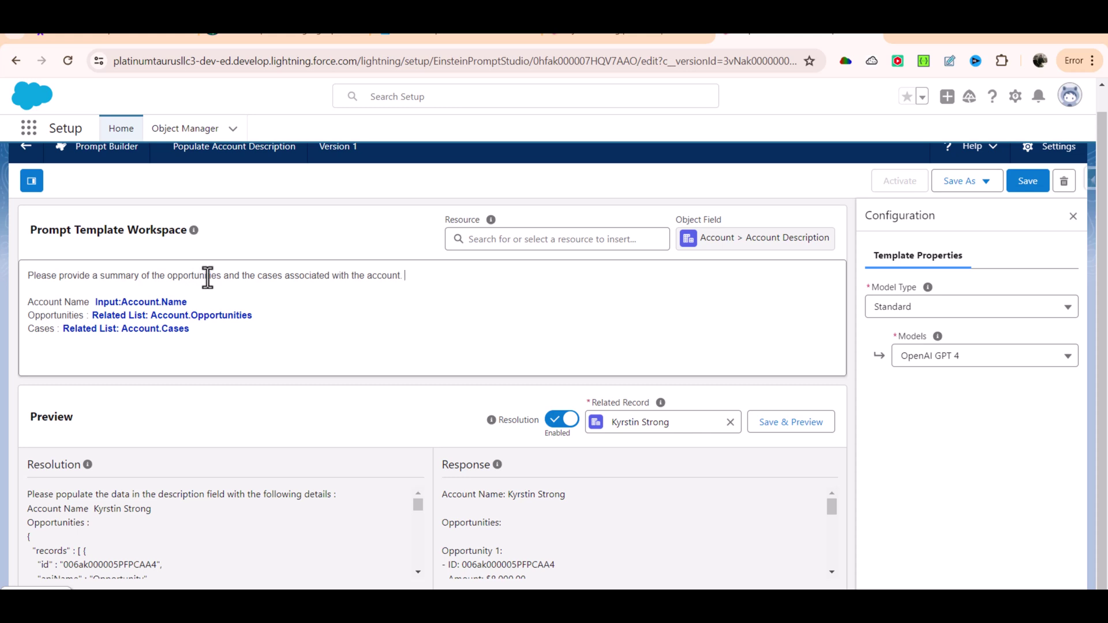
{"action": "key", "text": "BackSpace"}
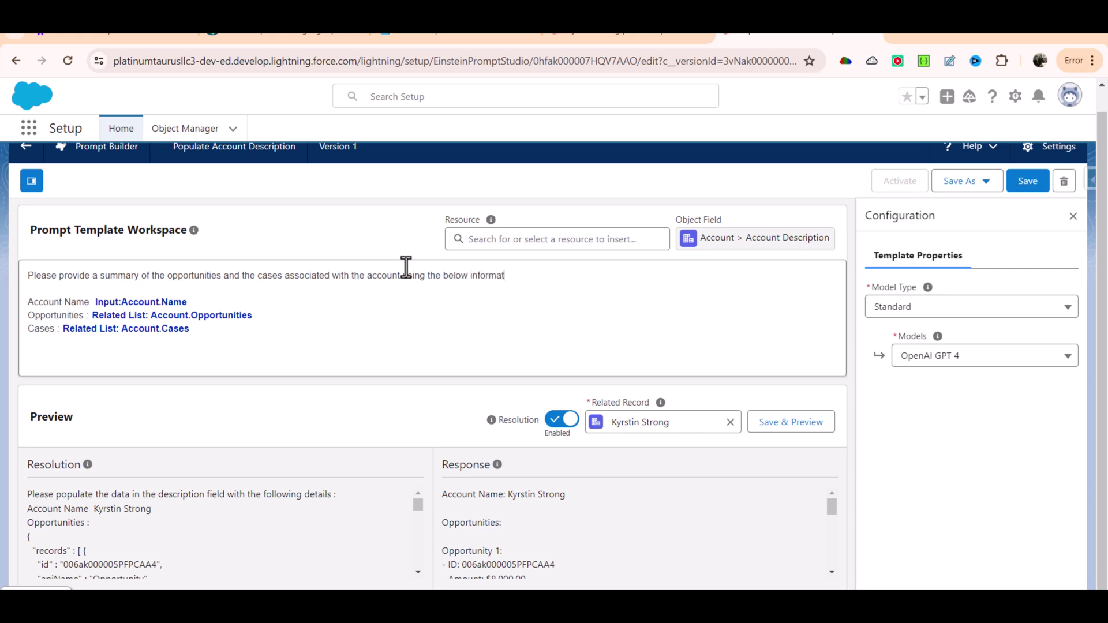
{"action": "left_click", "coordinate": [1027, 184]}
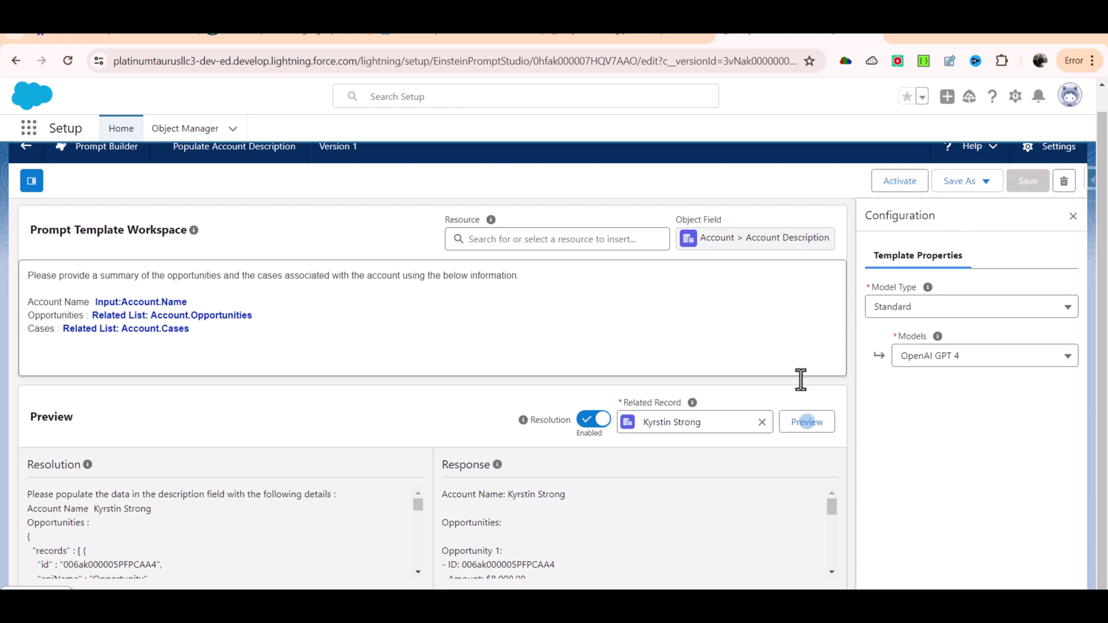
Preview the revised prompt's summary for the selected account and activate the template version
{"action": "left_click", "coordinate": [807, 423]}
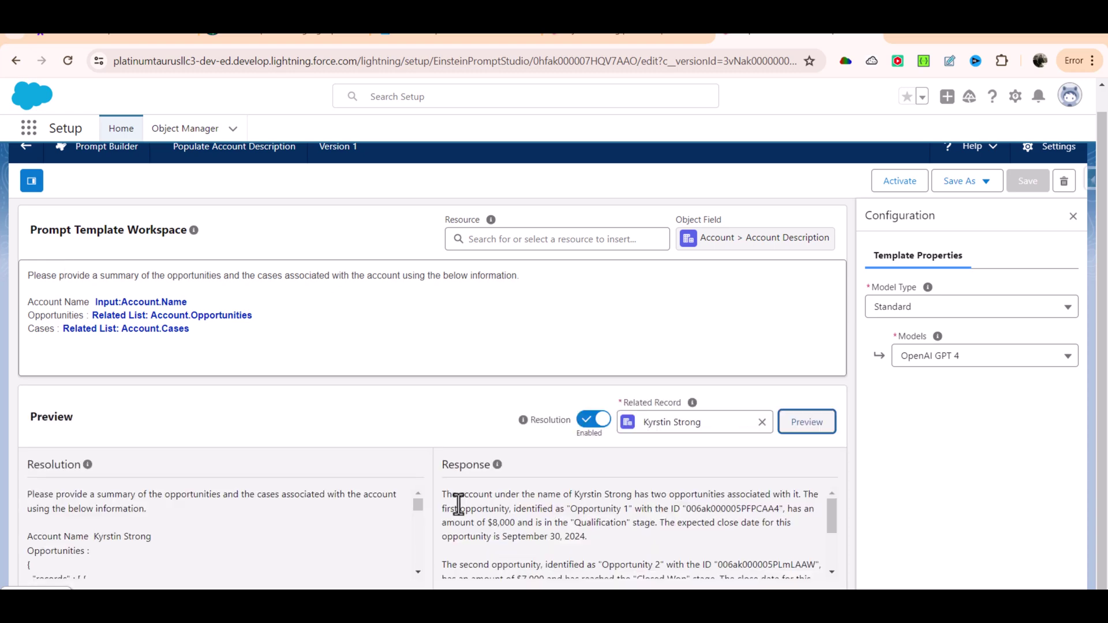
{"action": "left_click_drag", "start_coordinate": [573, 495], "coordinate": [631, 495]}
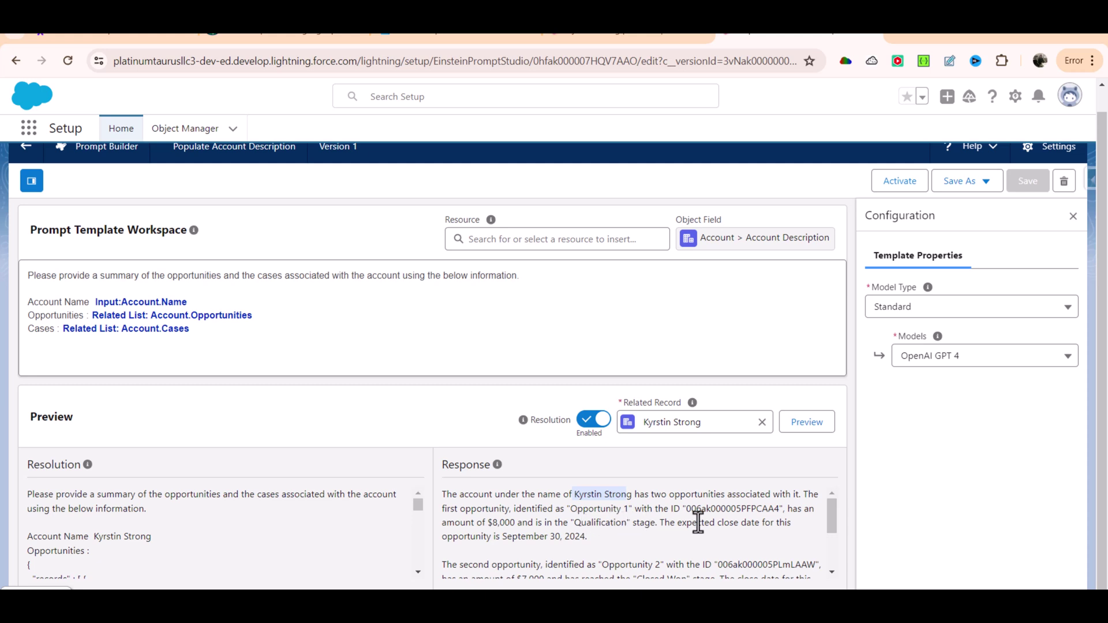
{"action": "scroll", "coordinate": [540, 530], "scroll_direction": "down", "scroll_amount": 1}
{"action": "scroll", "coordinate": [541, 529], "scroll_direction": "down", "scroll_amount": 1}
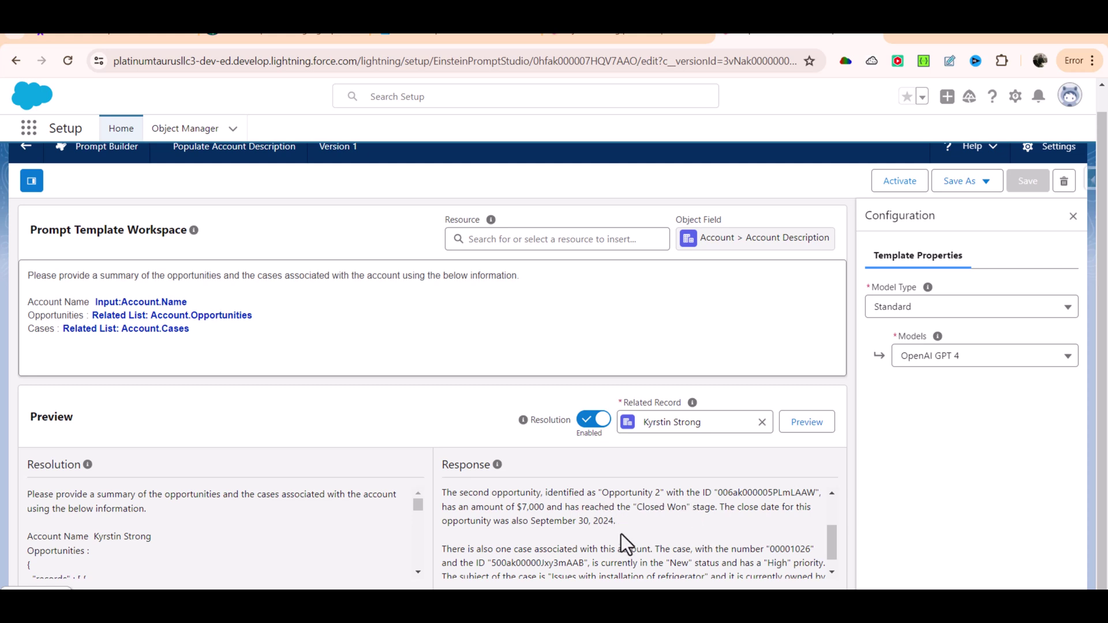
{"action": "scroll", "coordinate": [617, 531], "scroll_direction": "down", "scroll_amount": 1}
{"action": "left_click_drag", "start_coordinate": [482, 487], "coordinate": [547, 582]}
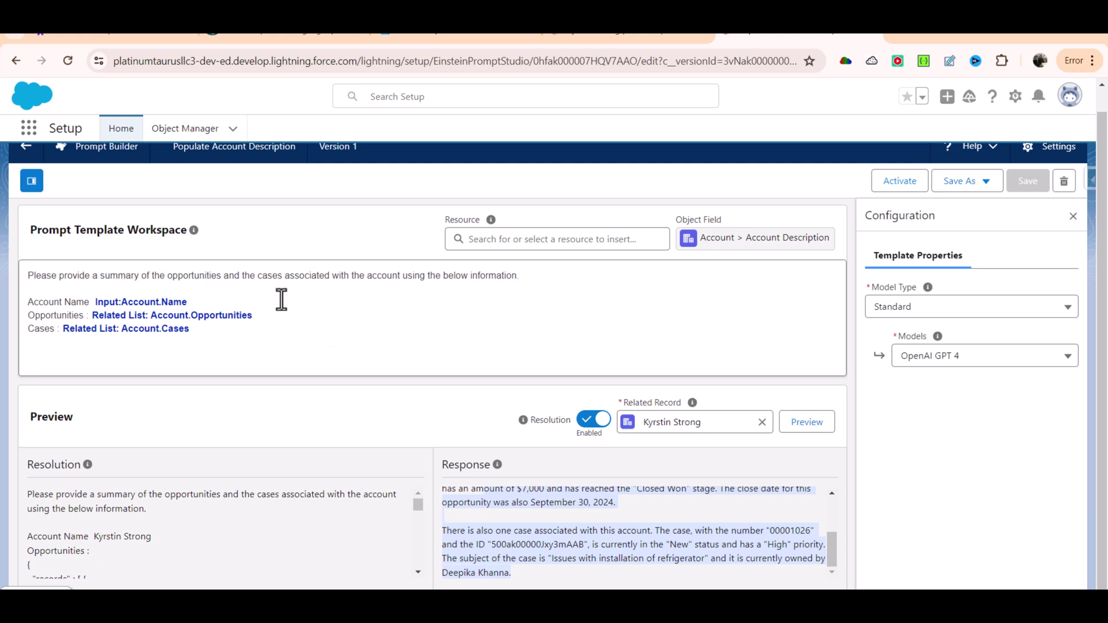
{"action": "left_click", "coordinate": [909, 182]}
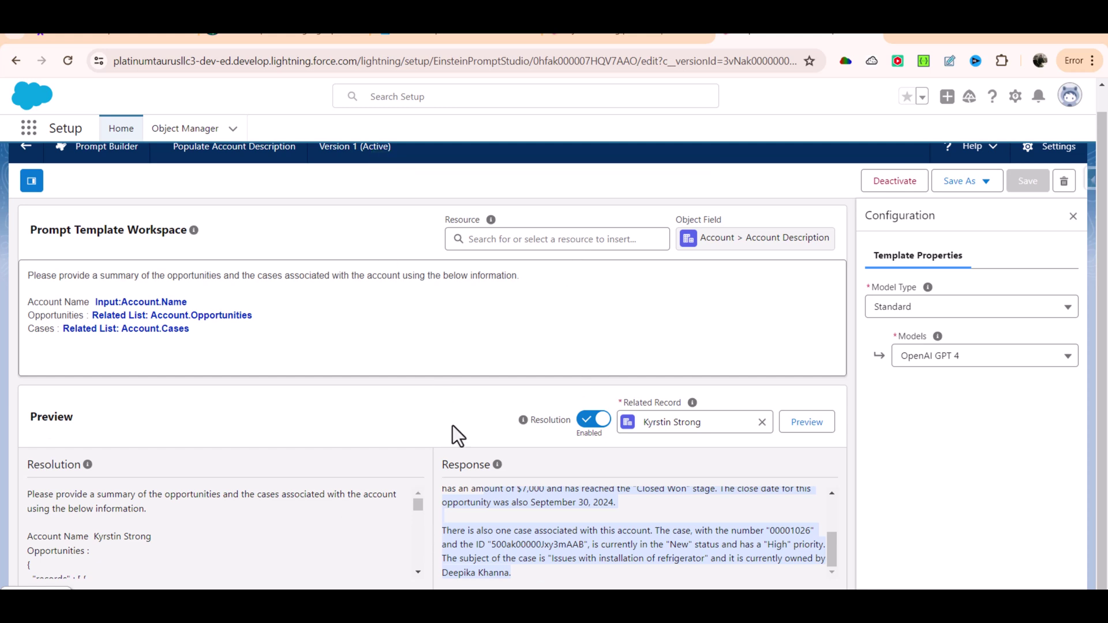
Switch to the account record, find its Description field and open the record page for editing in Lightning App Builder
{"action": "left_click", "coordinate": [218, 316]}
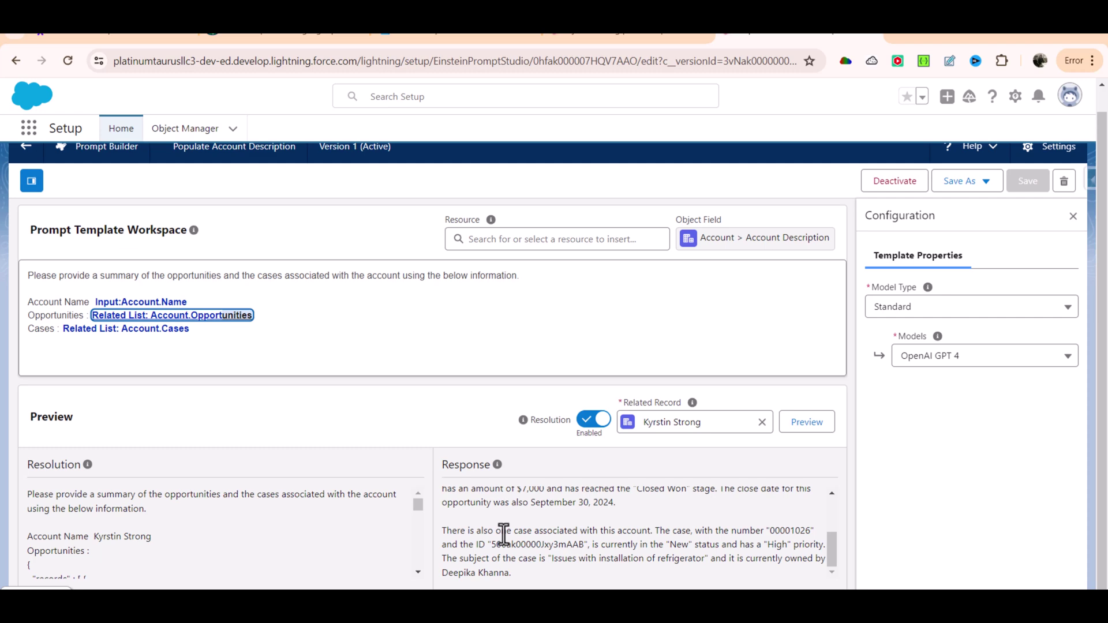
{"action": "left_click", "coordinate": [600, 37]}
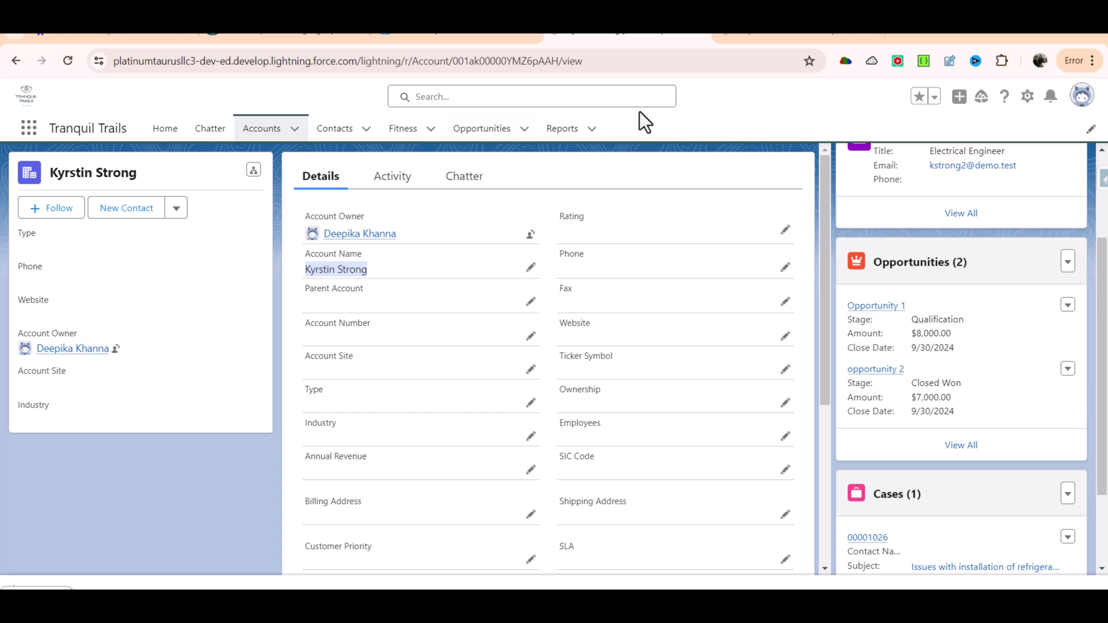
{"action": "scroll", "coordinate": [529, 316], "scroll_direction": "down", "scroll_amount": 5}
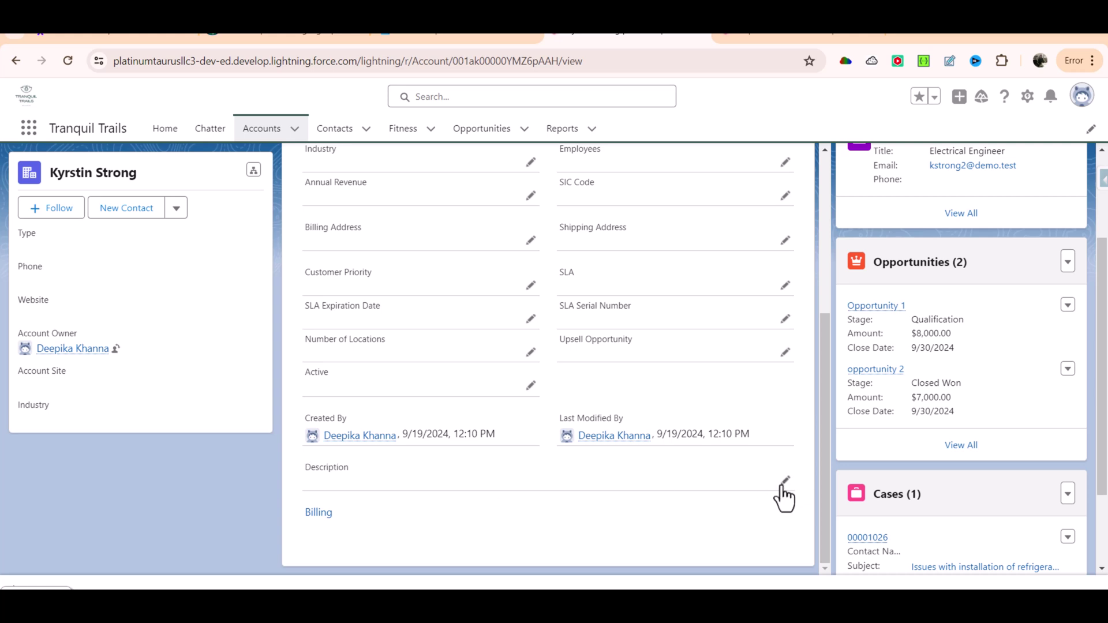
{"action": "left_click", "coordinate": [1027, 98]}
{"action": "left_click", "coordinate": [978, 261]}
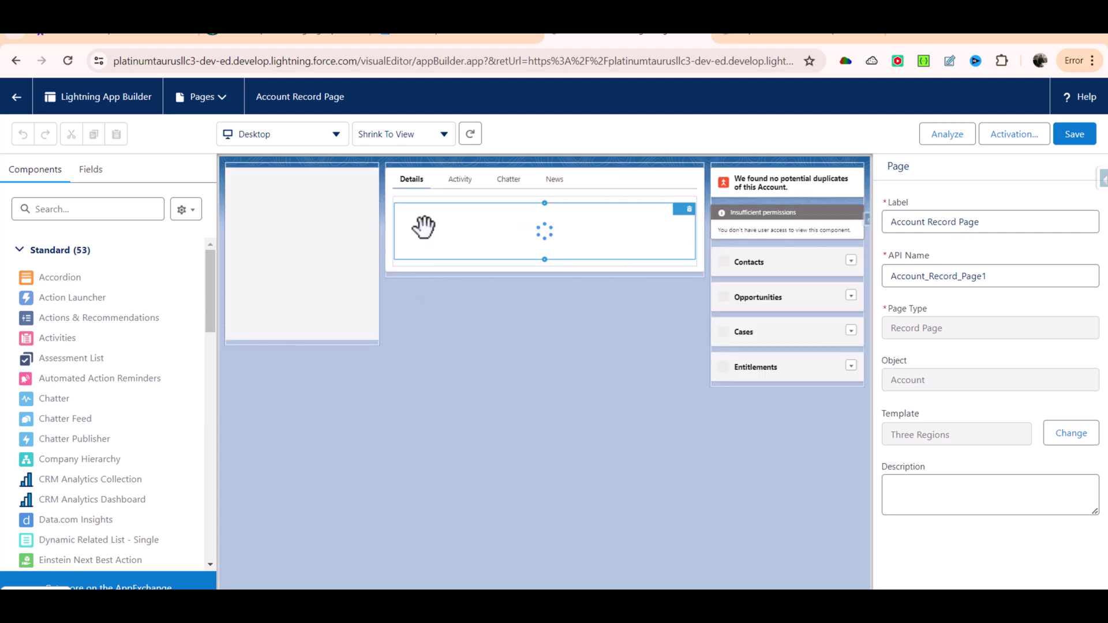
Upgrade the page's Record Detail component to Dynamic Forms, using Account Layout as the source
{"action": "left_click", "coordinate": [426, 220]}
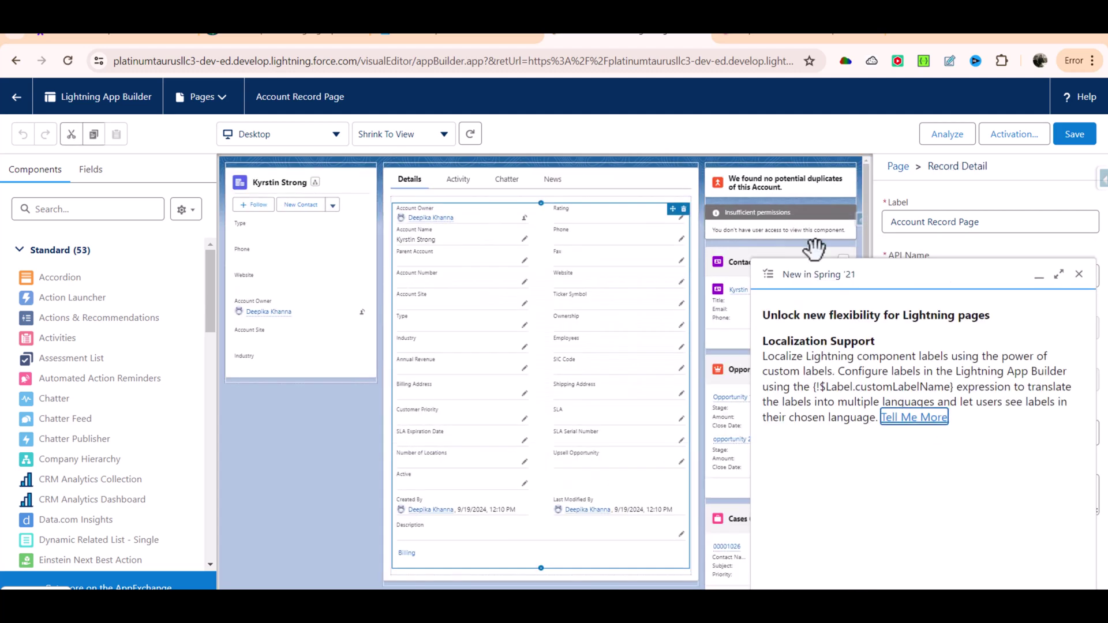
{"action": "left_click", "coordinate": [1080, 276]}
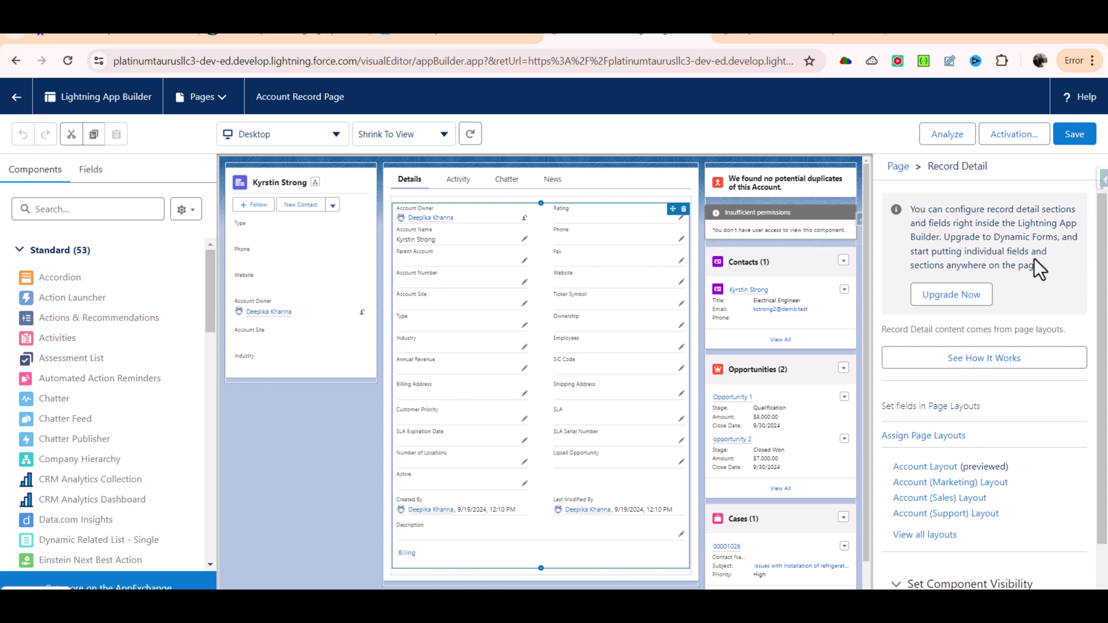
{"action": "left_click", "coordinate": [952, 295]}
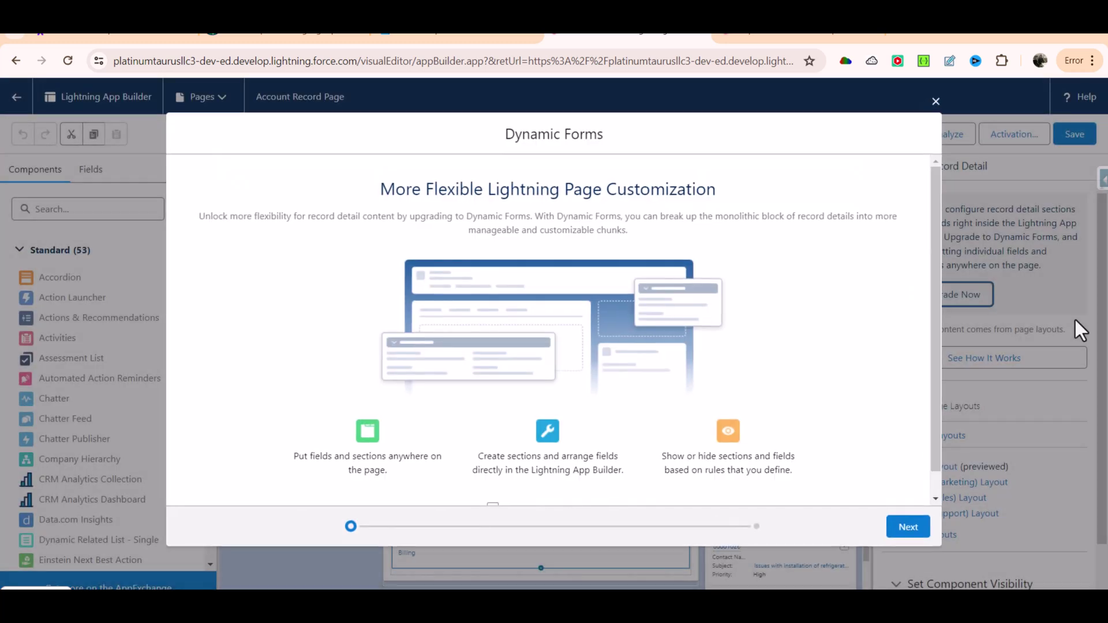
{"action": "left_click", "coordinate": [906, 527]}
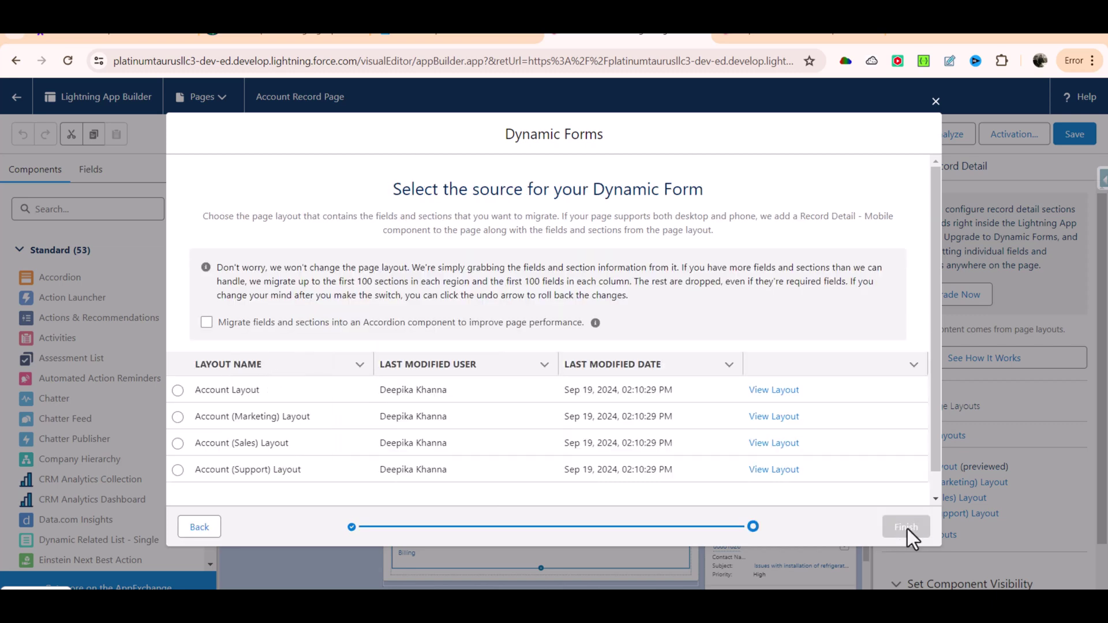
{"action": "left_click", "coordinate": [178, 390]}
{"action": "left_click", "coordinate": [892, 528]}
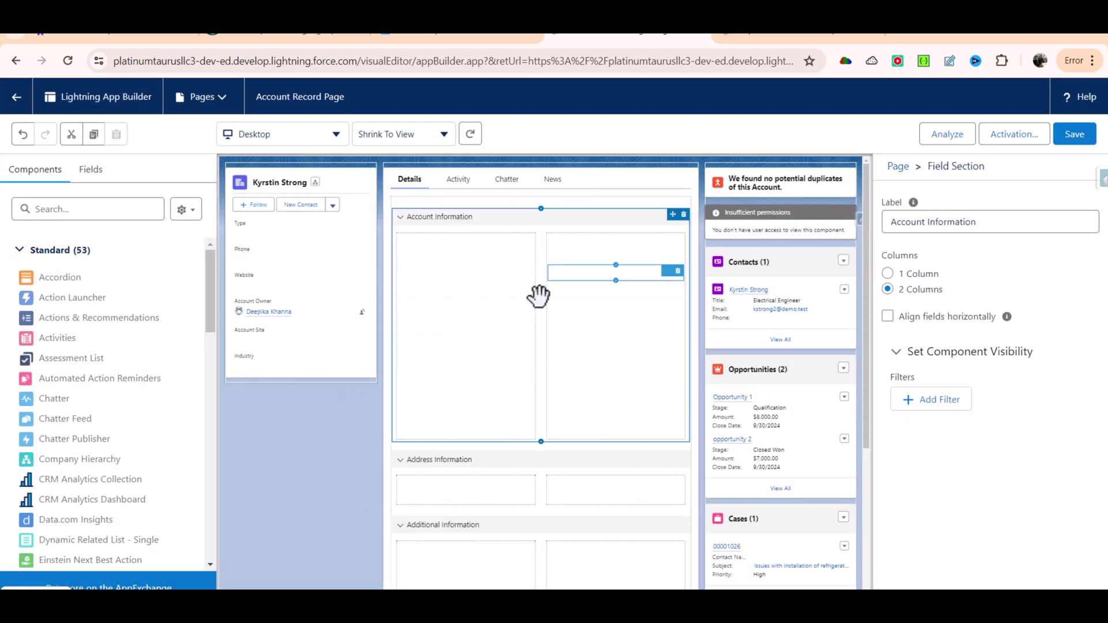
Assign the "Populate Account Description" prompt template to the Description field under Description Information and save the page
{"action": "scroll", "coordinate": [532, 456], "scroll_direction": "down", "scroll_amount": 1}
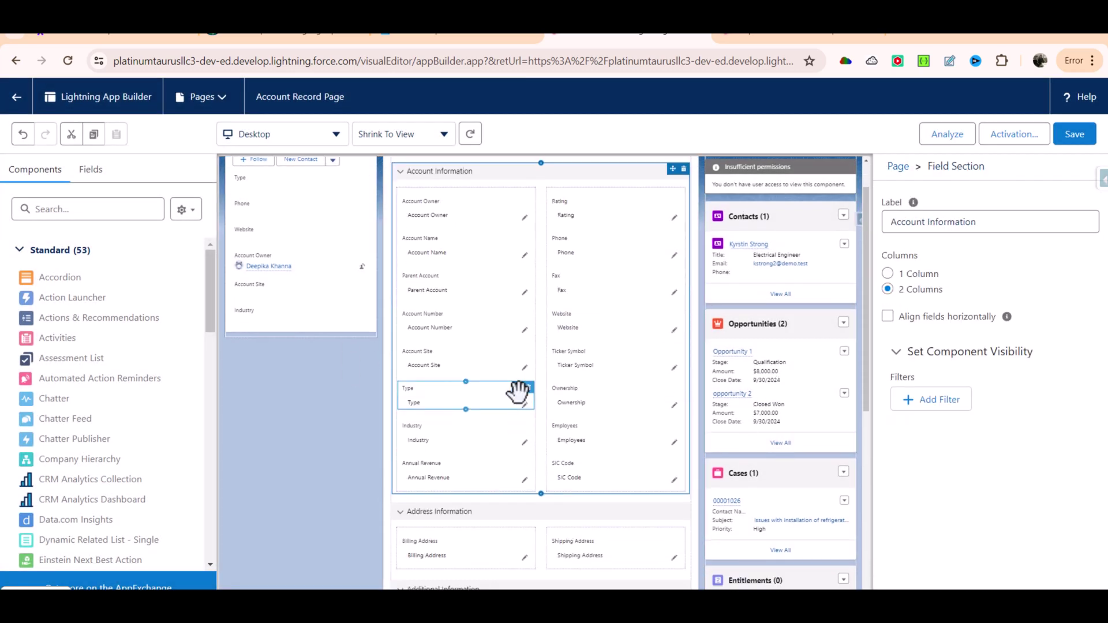
{"action": "scroll", "coordinate": [518, 392], "scroll_direction": "down", "scroll_amount": 7}
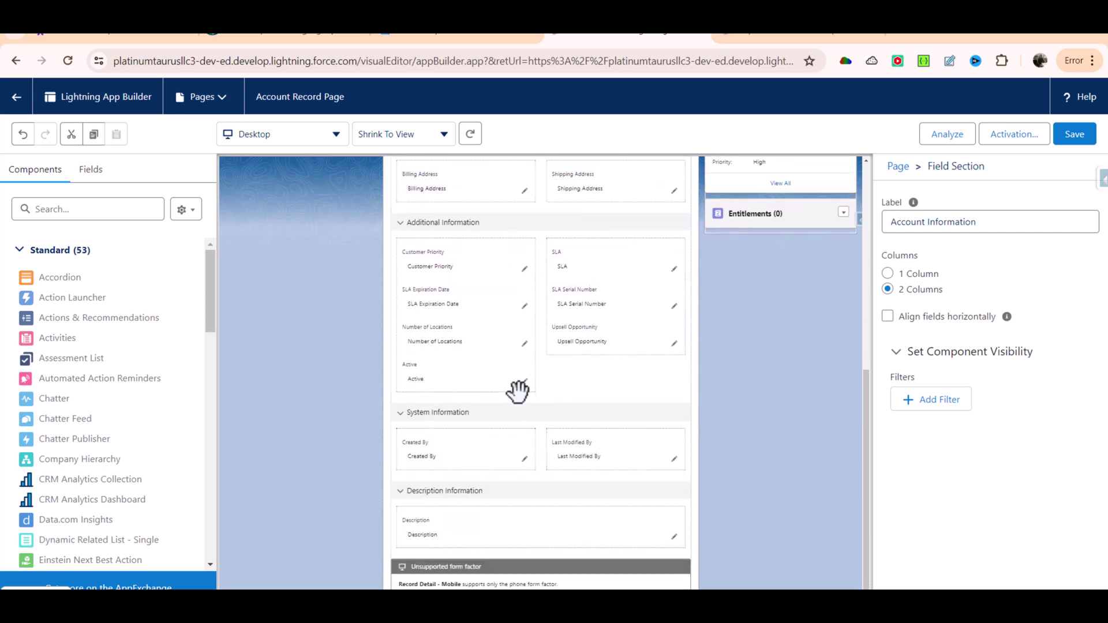
{"action": "left_click", "coordinate": [487, 512]}
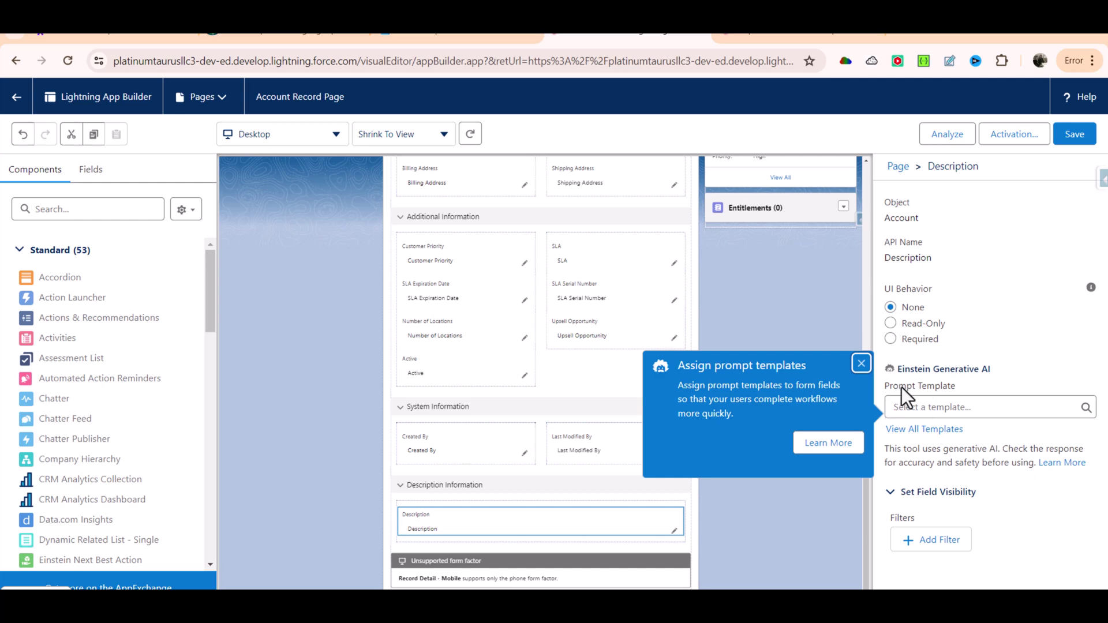
{"action": "left_click", "coordinate": [861, 363]}
{"action": "left_click", "coordinate": [1050, 405]}
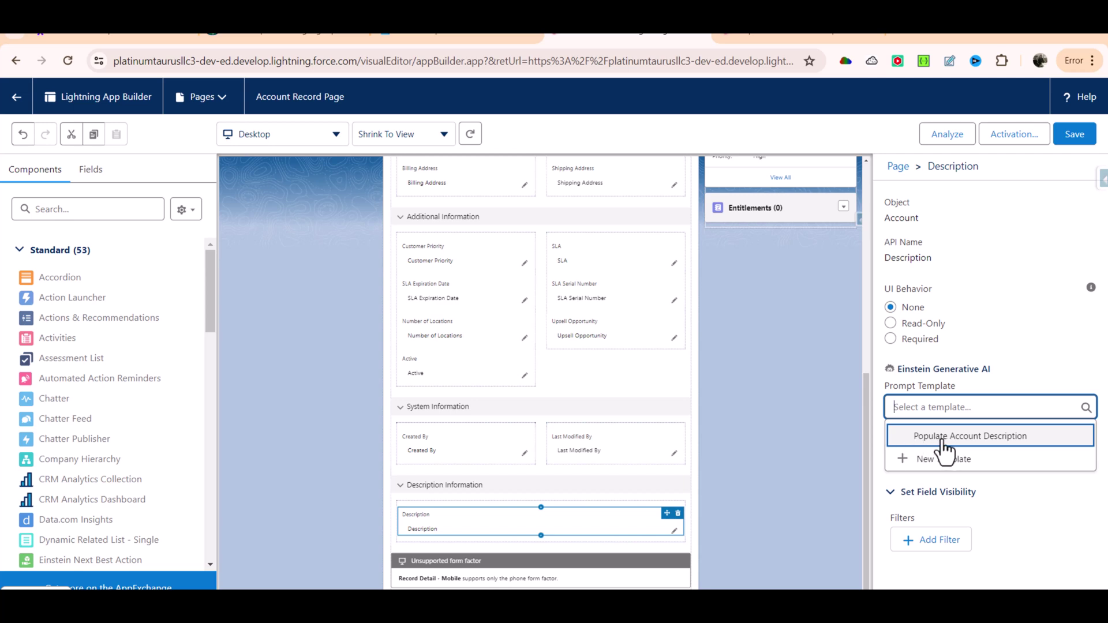
{"action": "left_click", "coordinate": [1011, 438]}
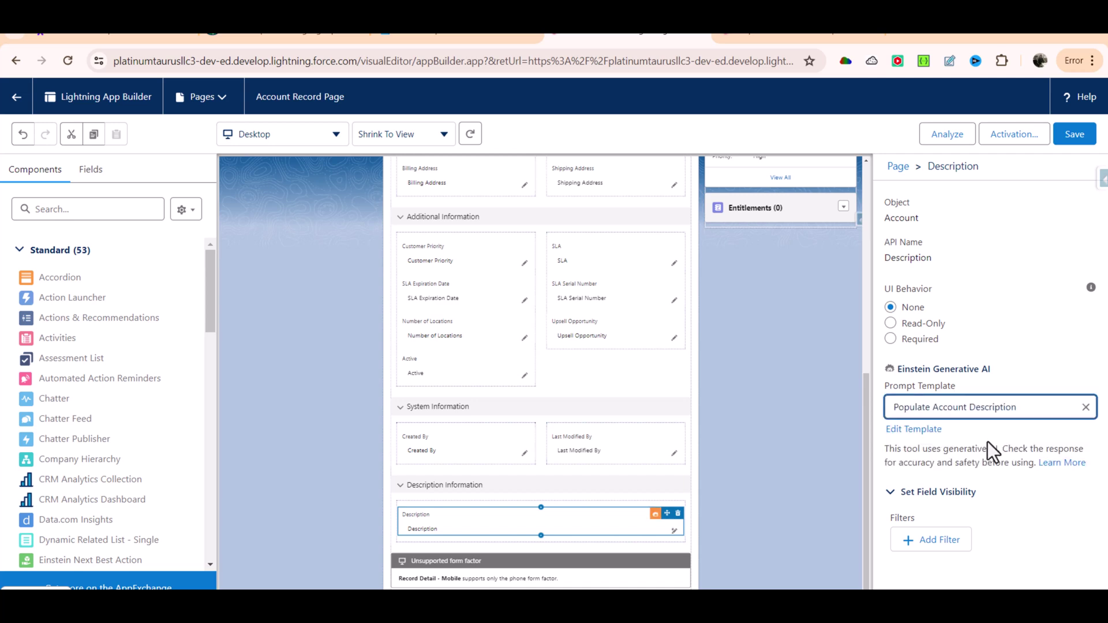
{"action": "left_click", "coordinate": [1073, 139]}
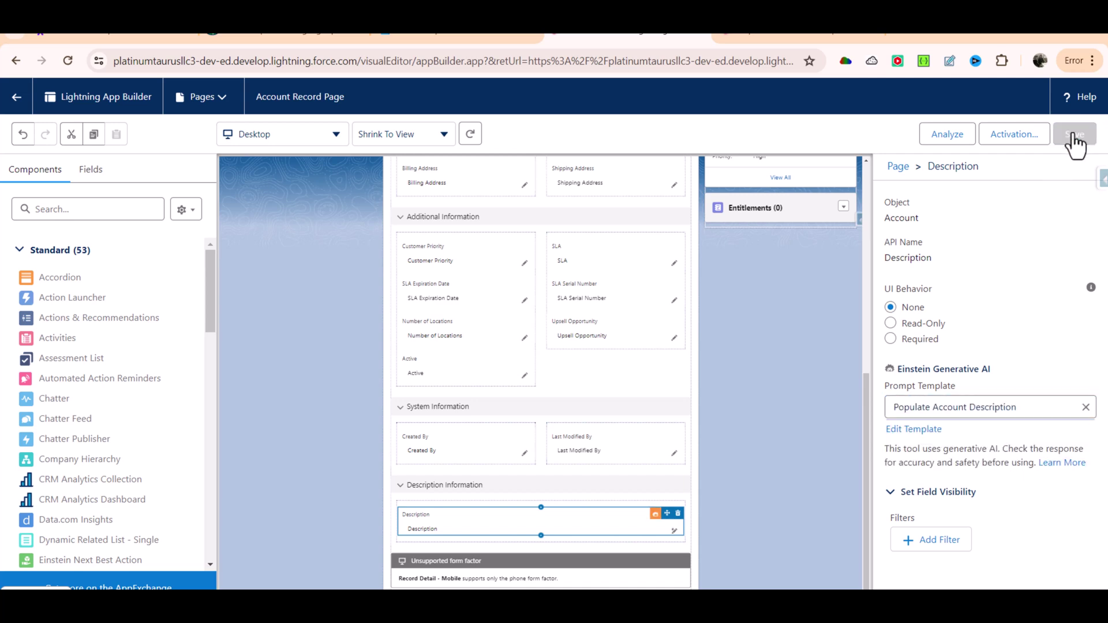
Check the Account Record Page's org default activation and the Description field's prompt template setting
{"action": "left_click", "coordinate": [1003, 139]}
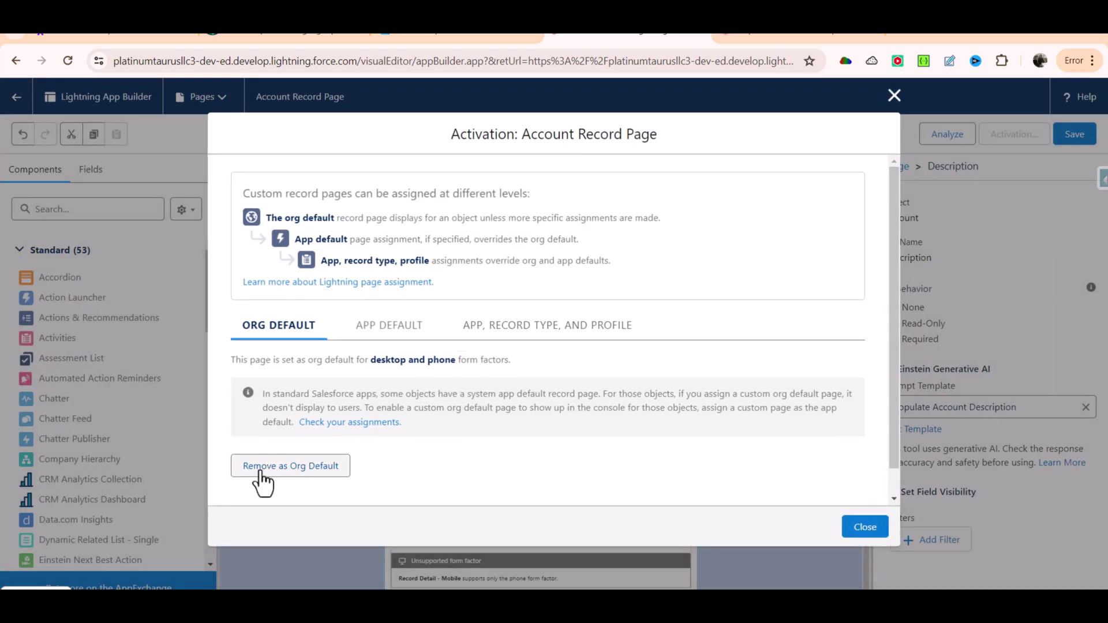
{"action": "left_click", "coordinate": [864, 528]}
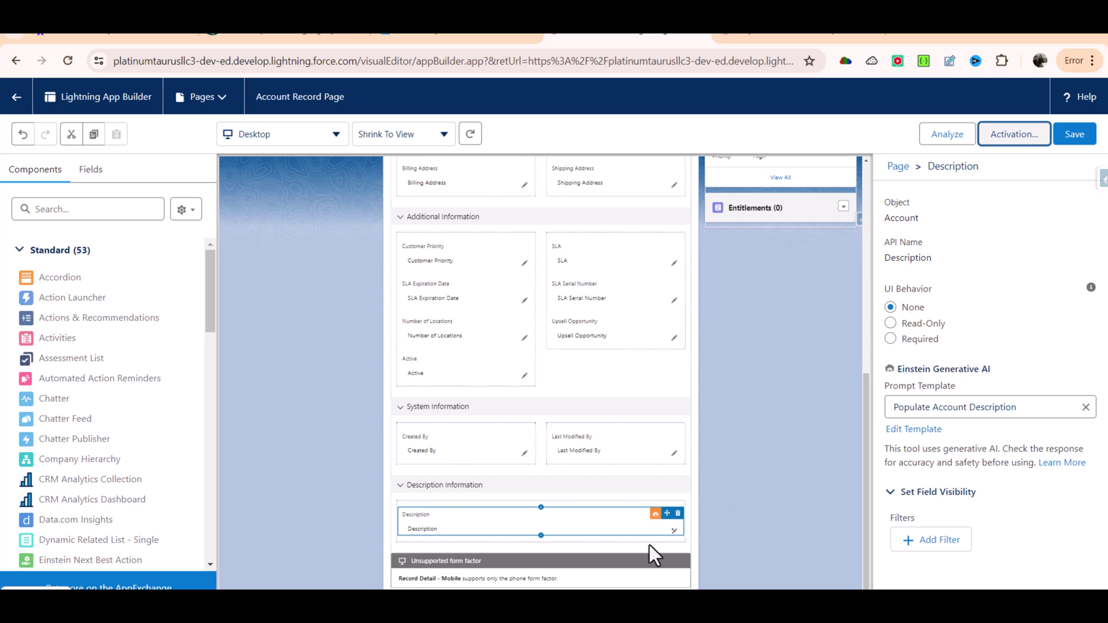
{"action": "left_click", "coordinate": [541, 535]}
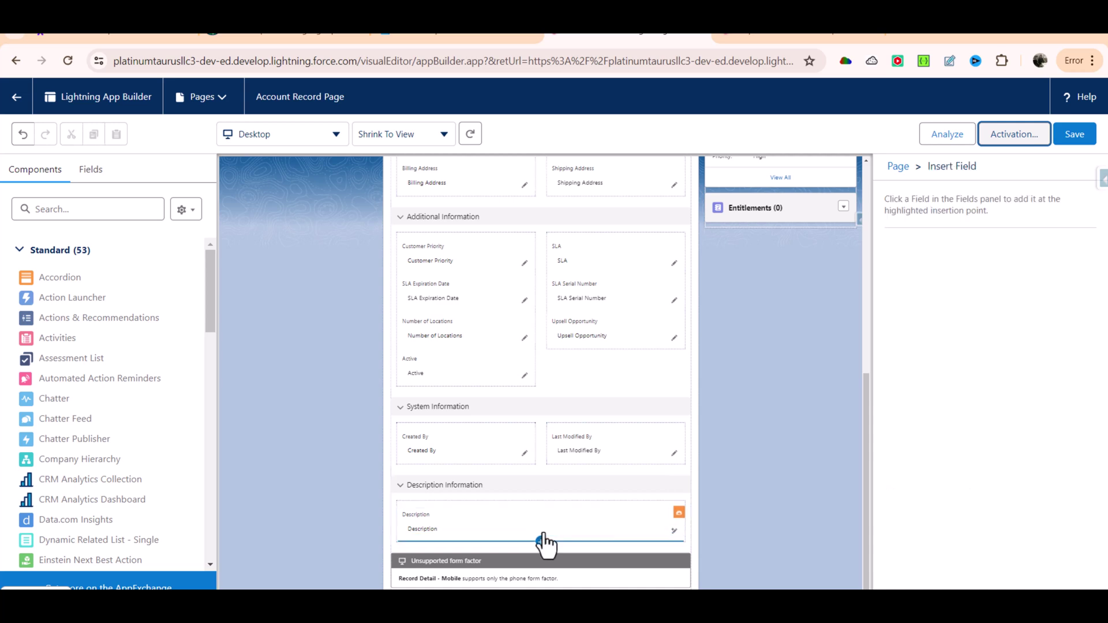
{"action": "left_click", "coordinate": [472, 517]}
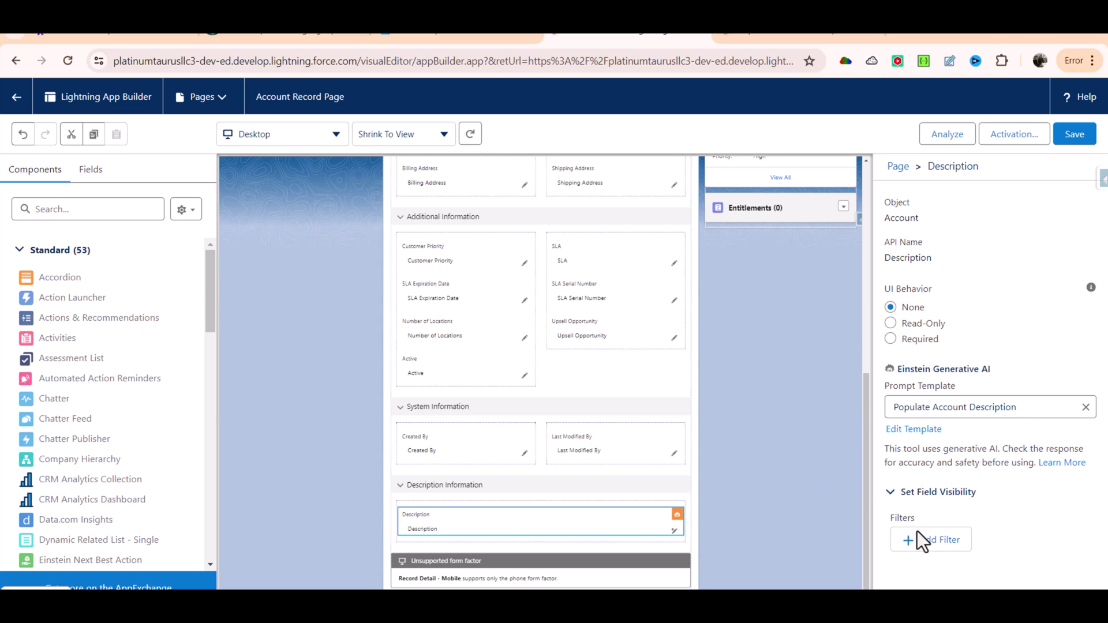
Leave Lightning App Builder, return to the account record and reload it
{"action": "left_click", "coordinate": [804, 37]}
{"action": "left_click", "coordinate": [618, 37]}
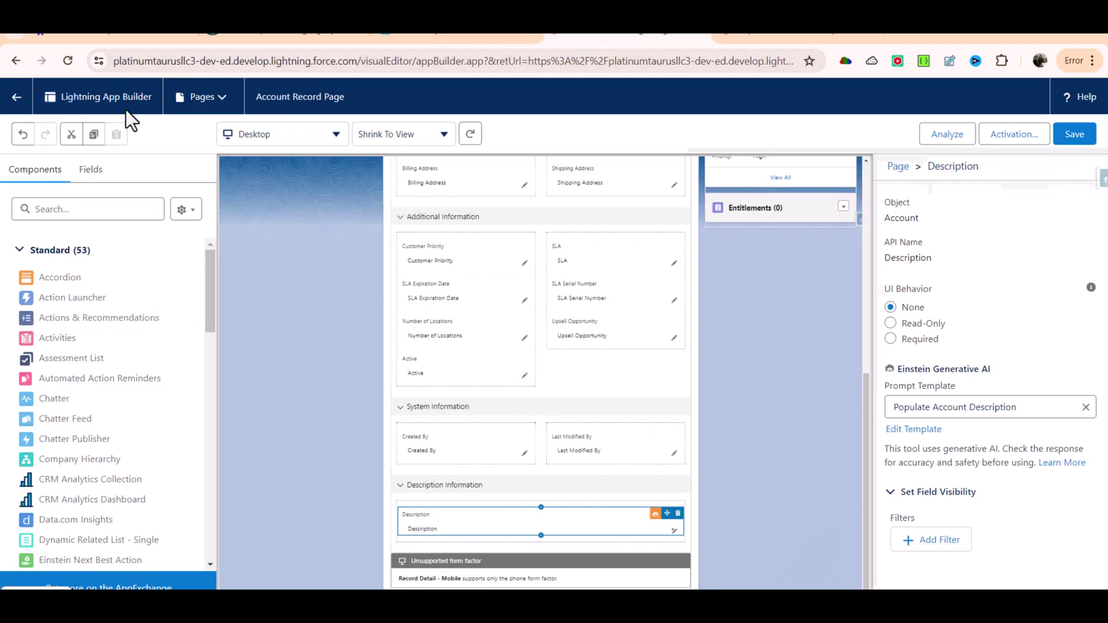
{"action": "left_click", "coordinate": [18, 99]}
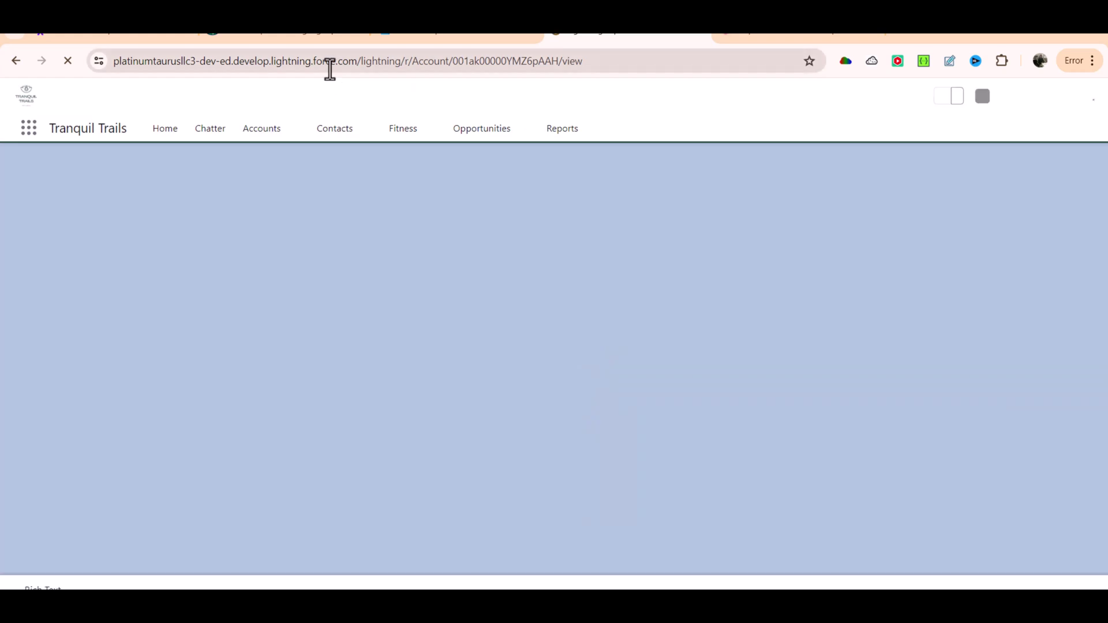
{"action": "left_click", "coordinate": [330, 70]}
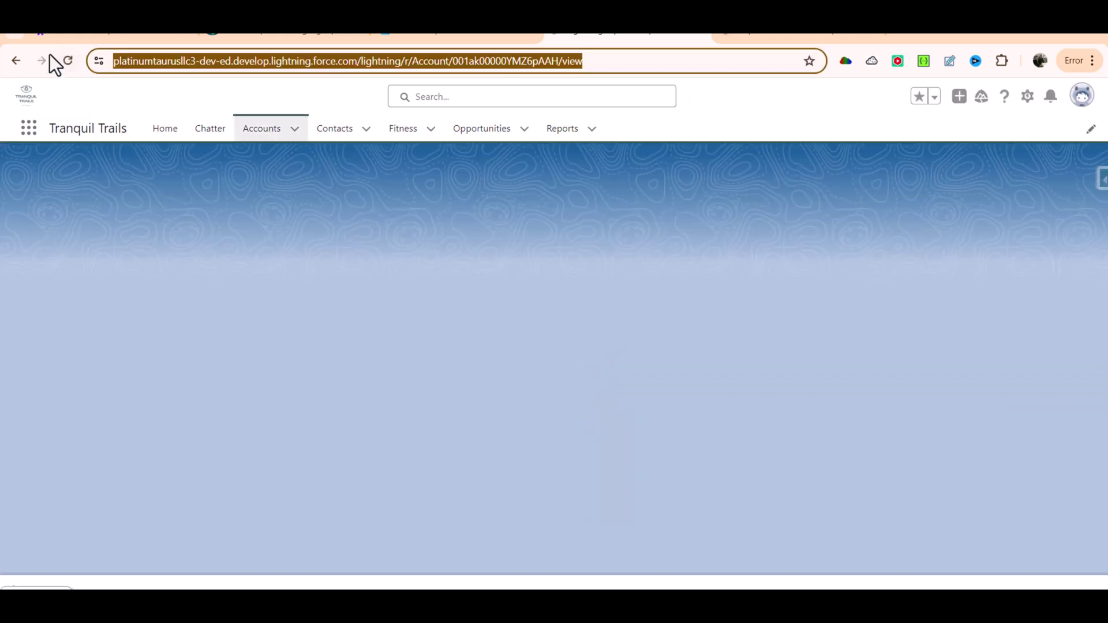
{"action": "left_click", "coordinate": [68, 61]}
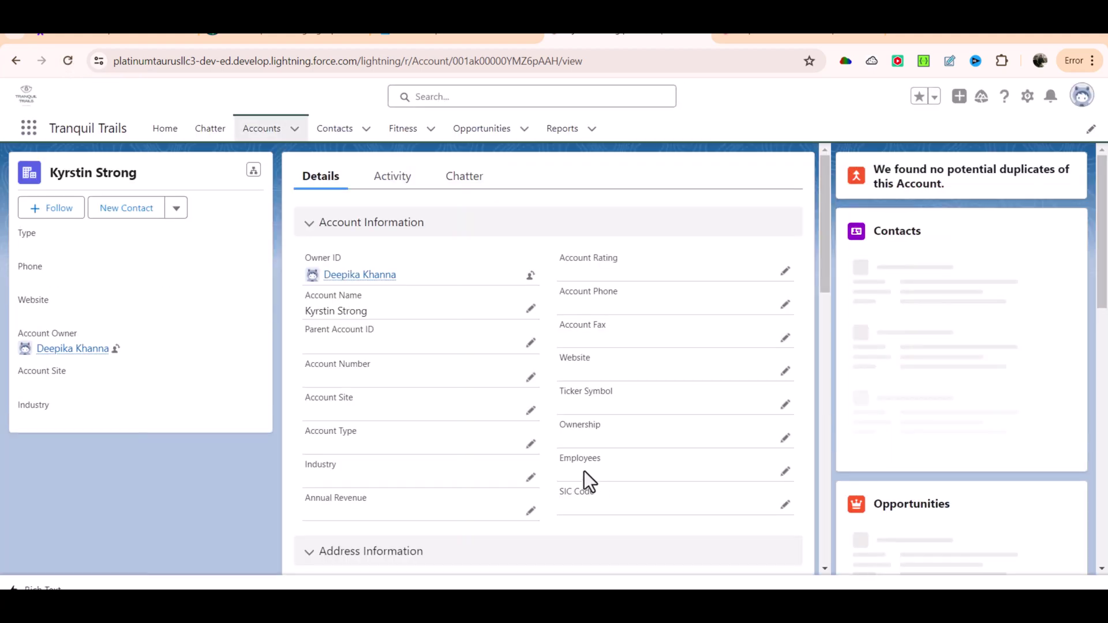
Start editing the Account Description field on the record and generate its text with Einstein
{"action": "scroll", "coordinate": [584, 471], "scroll_direction": "down", "scroll_amount": 5}
{"action": "scroll", "coordinate": [584, 471], "scroll_direction": "down", "scroll_amount": 3}
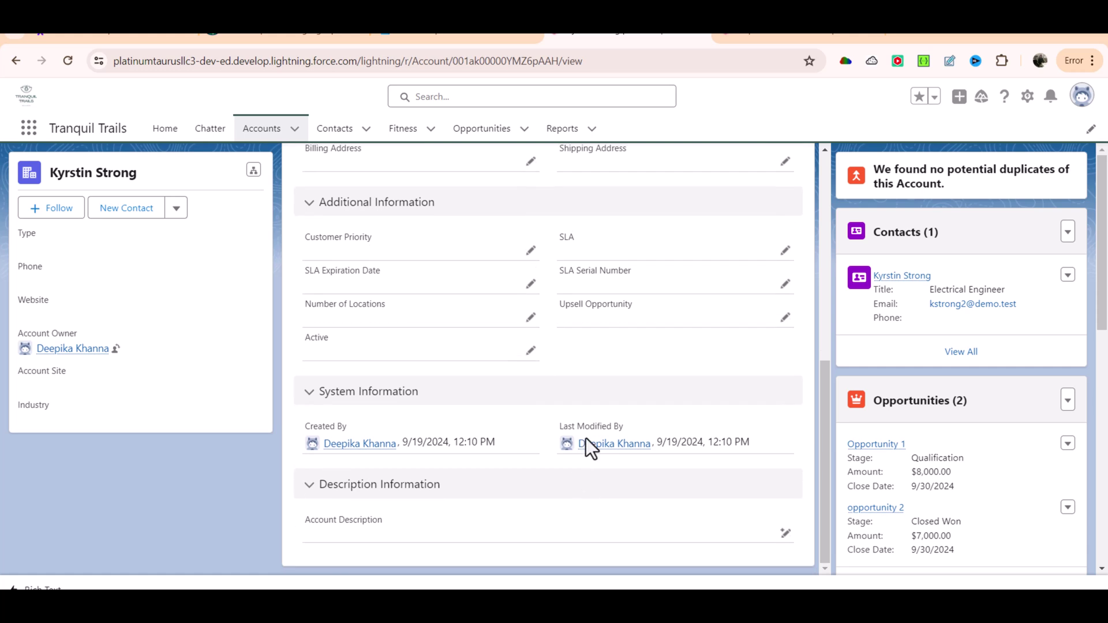
{"action": "left_click", "coordinate": [786, 533]}
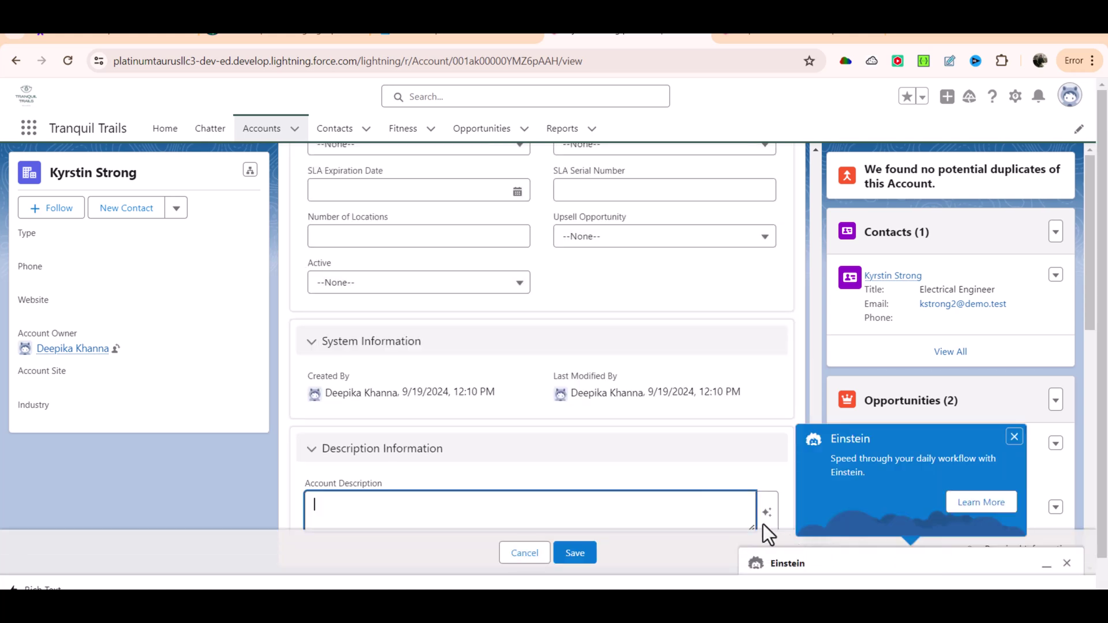
{"action": "left_click", "coordinate": [1013, 437]}
{"action": "scroll", "coordinate": [739, 438], "scroll_direction": "down", "scroll_amount": 1}
{"action": "left_click", "coordinate": [766, 479]}
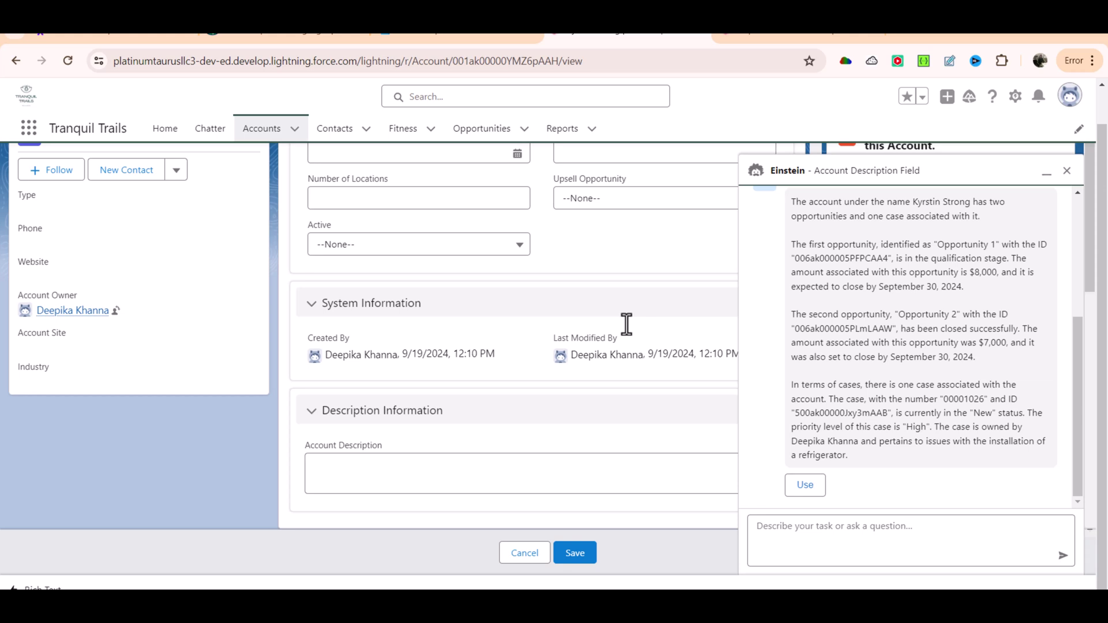
Review the Einstein-generated summary, use it in the Account Description field and save the account
{"action": "scroll", "coordinate": [868, 262], "scroll_direction": "up", "scroll_amount": 1}
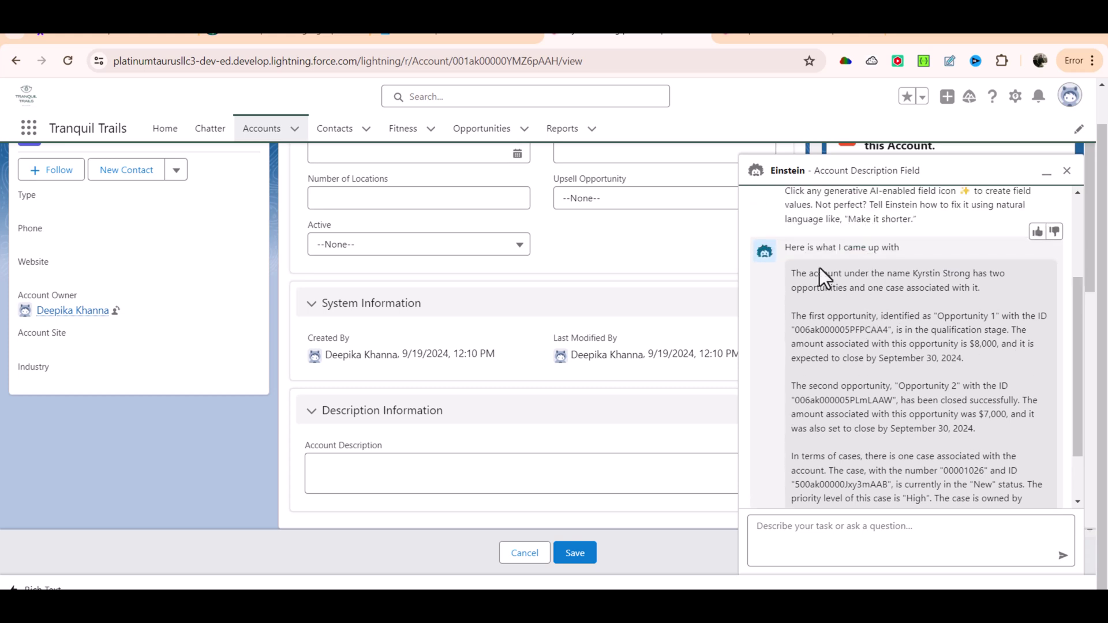
{"action": "left_click_drag", "start_coordinate": [789, 272], "coordinate": [973, 487]}
{"action": "scroll", "coordinate": [933, 401], "scroll_direction": "down", "scroll_amount": 1}
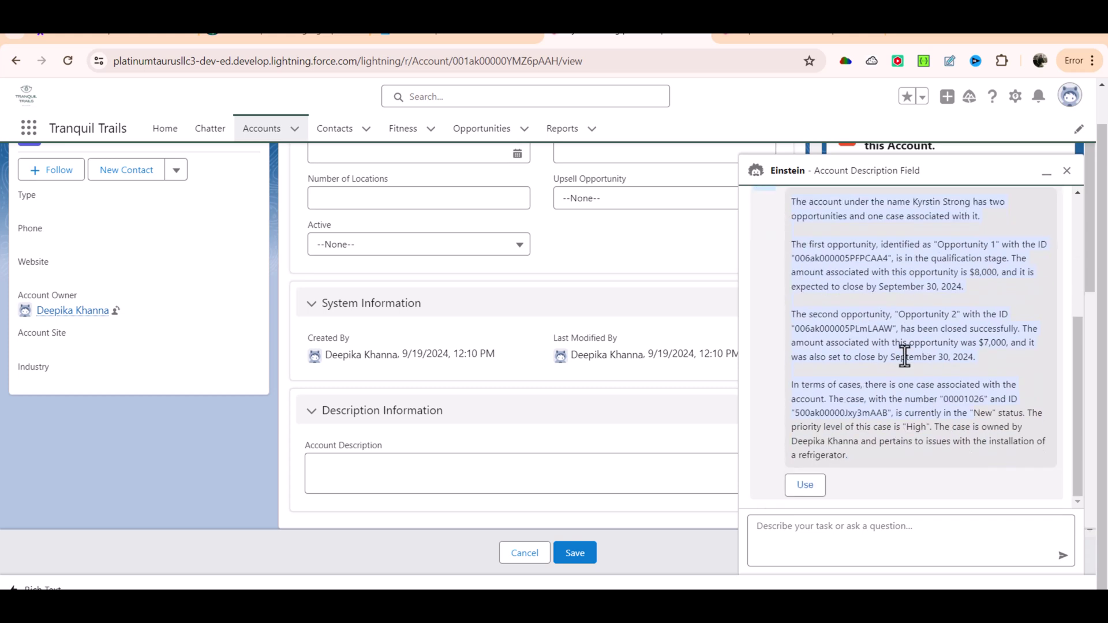
{"action": "left_click", "coordinate": [814, 490]}
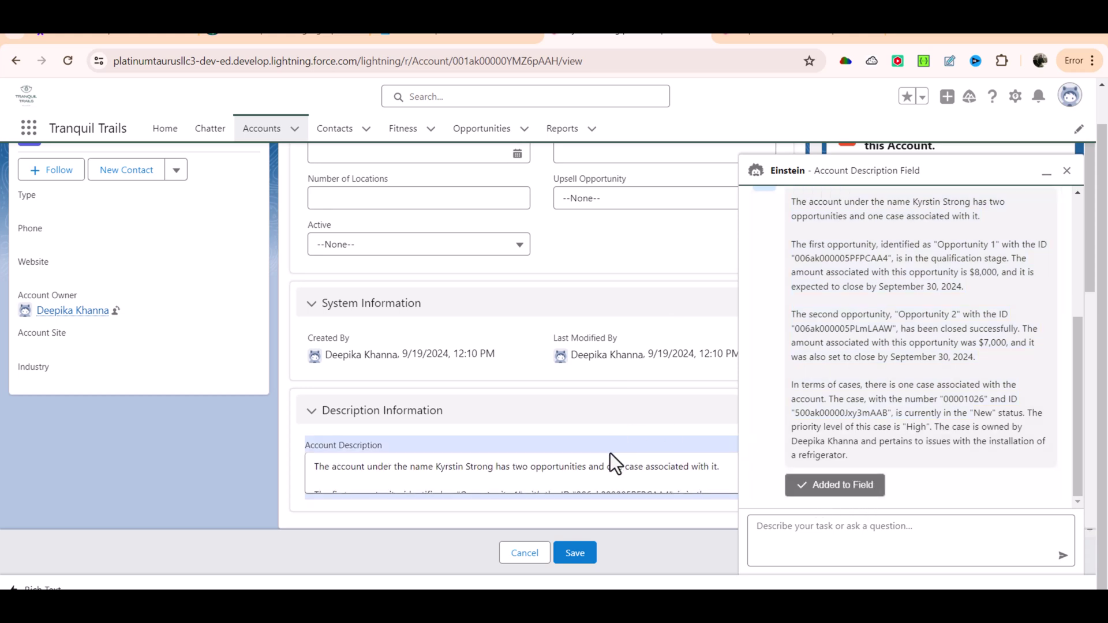
{"action": "left_click", "coordinate": [528, 468]}
{"action": "scroll", "coordinate": [528, 470], "scroll_direction": "down", "scroll_amount": 3}
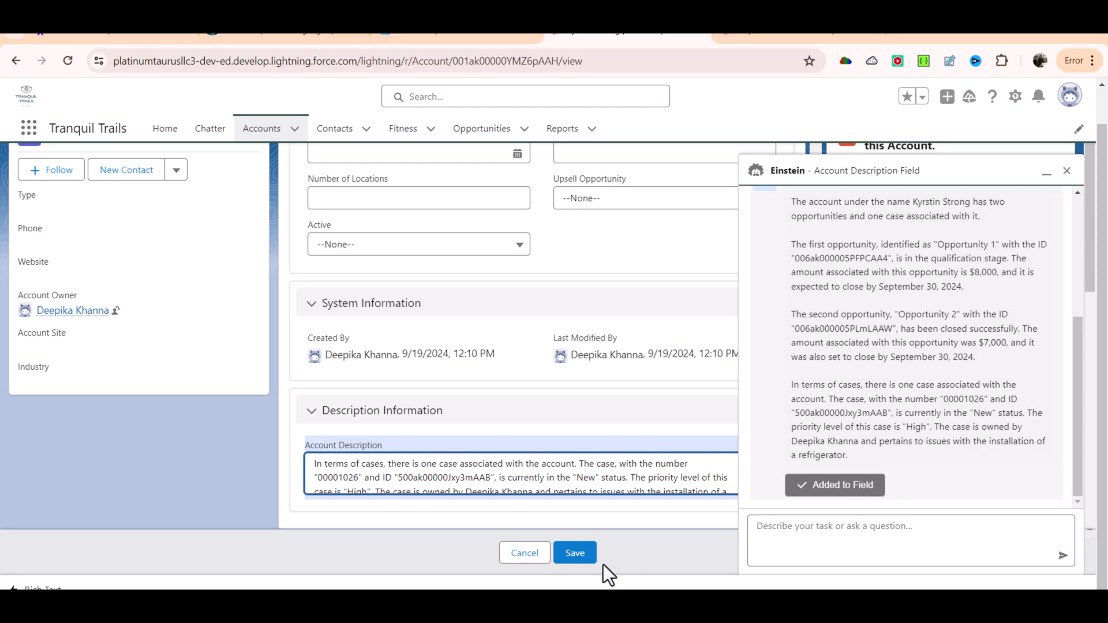
{"action": "left_click", "coordinate": [575, 555]}
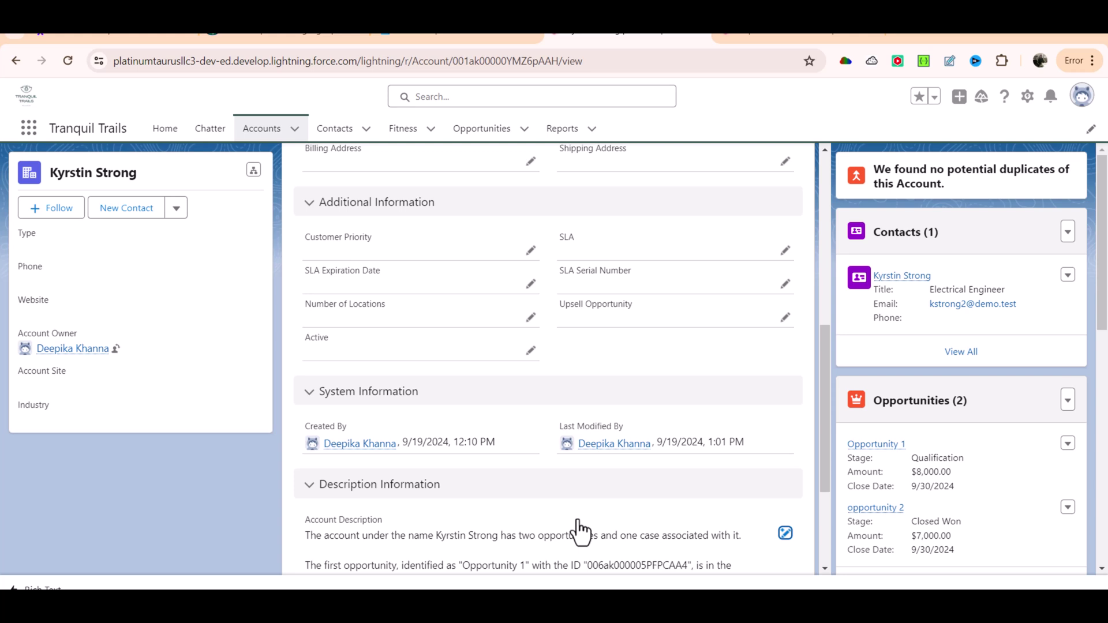
Review the saved Account Description text on the account record
{"action": "scroll", "coordinate": [577, 518], "scroll_direction": "down", "scroll_amount": 3}
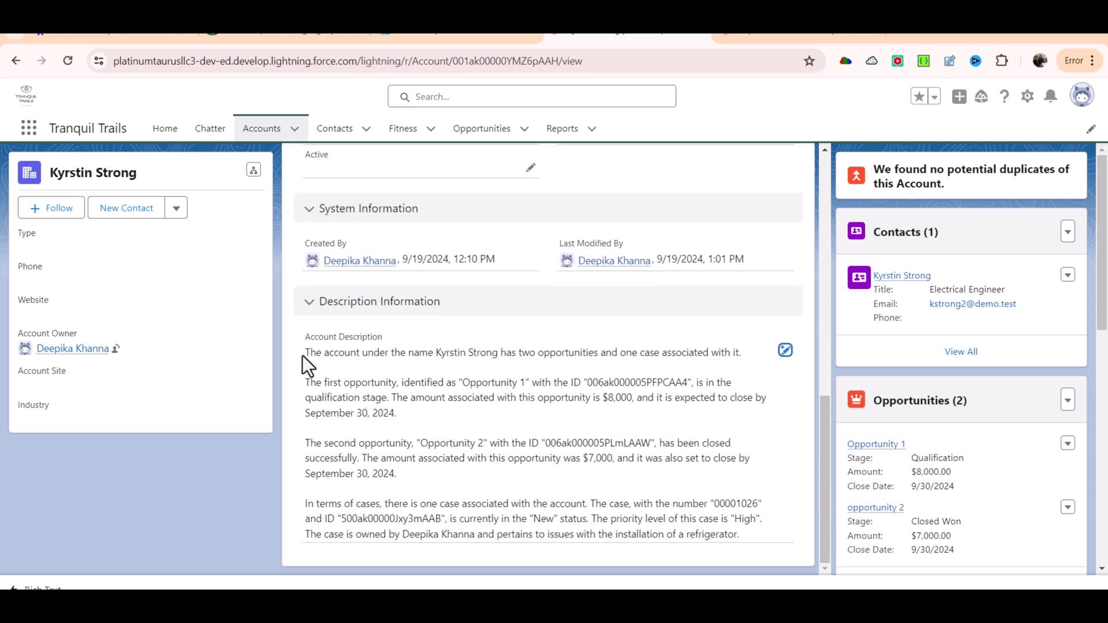
{"action": "triple_click", "coordinate": [303, 355]}
{"action": "left_click_drag", "start_coordinate": [348, 373], "coordinate": [768, 553]}
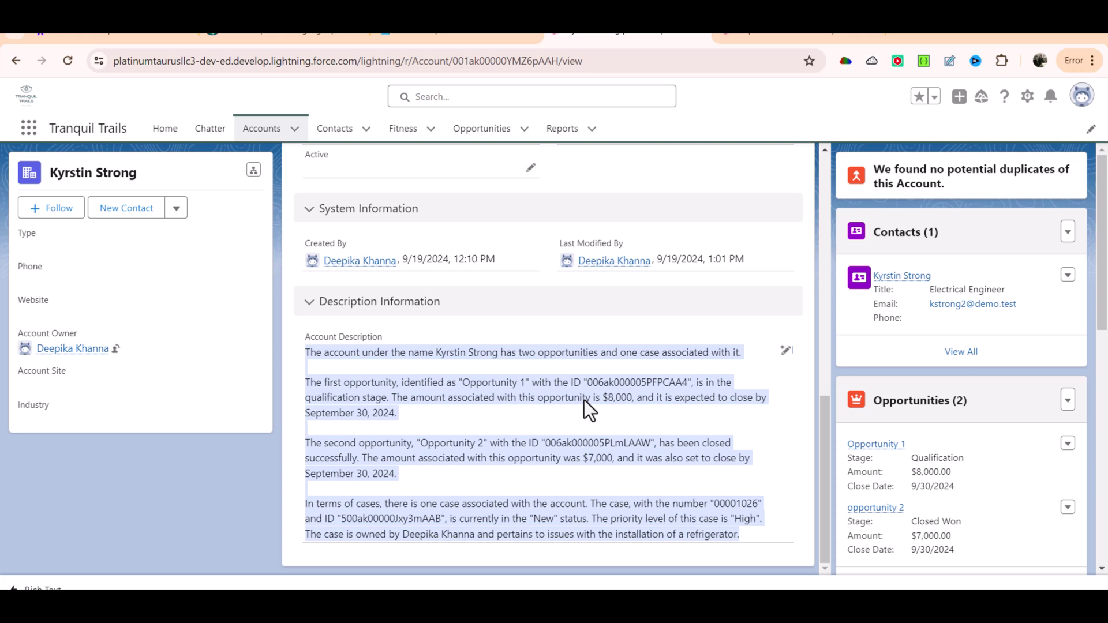
{"action": "scroll", "coordinate": [560, 219], "scroll_direction": "up", "scroll_amount": 4}
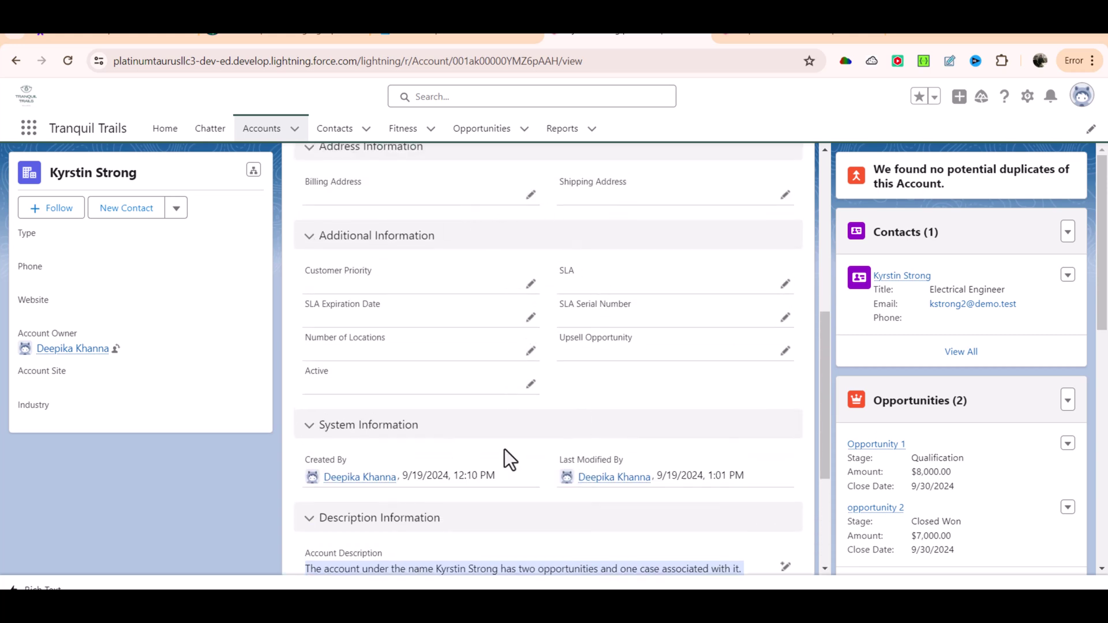
{"action": "scroll", "coordinate": [530, 201], "scroll_direction": "up", "scroll_amount": 3}
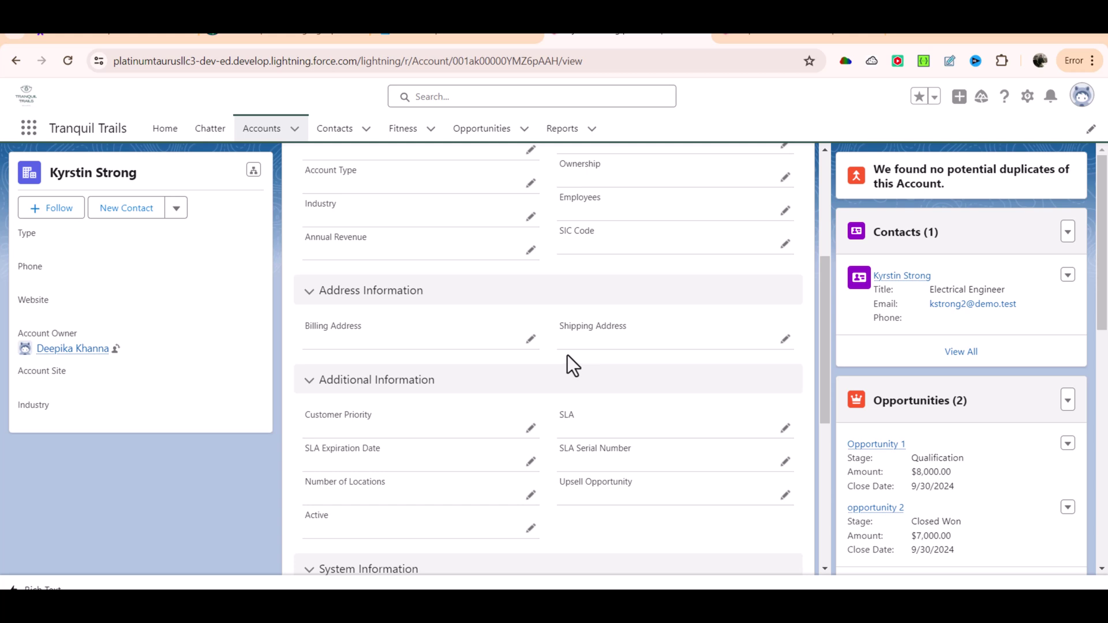
Return to the "Populate Account Description" template in Prompt Builder and review its instruction and the account, opportunity and case resources
{"action": "left_click", "coordinate": [728, 37]}
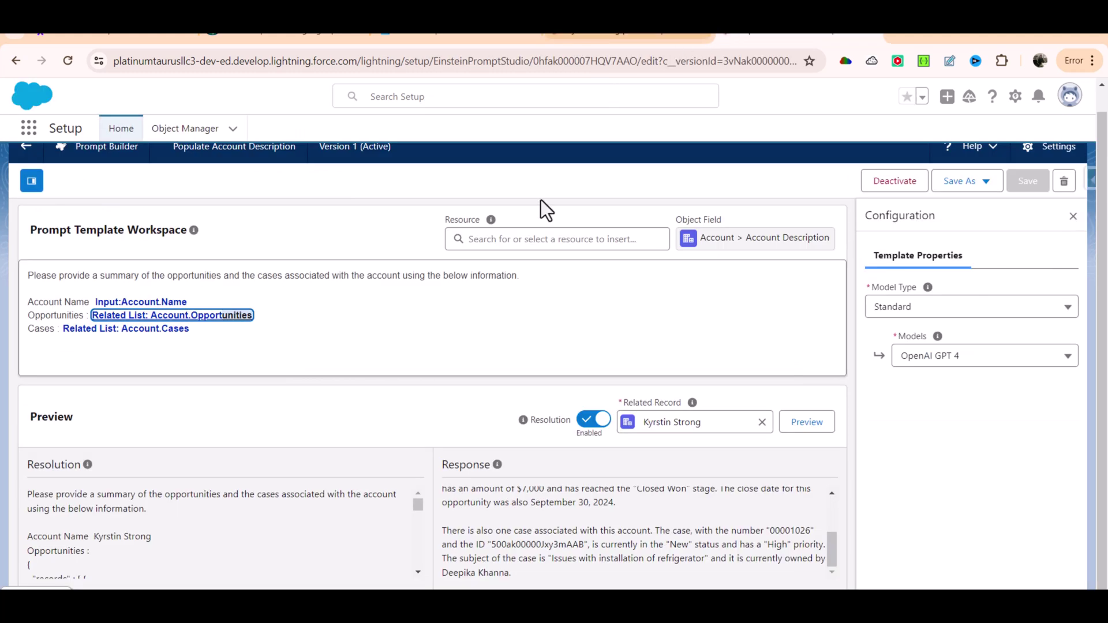
{"action": "scroll", "coordinate": [402, 285], "scroll_direction": "up", "scroll_amount": 1}
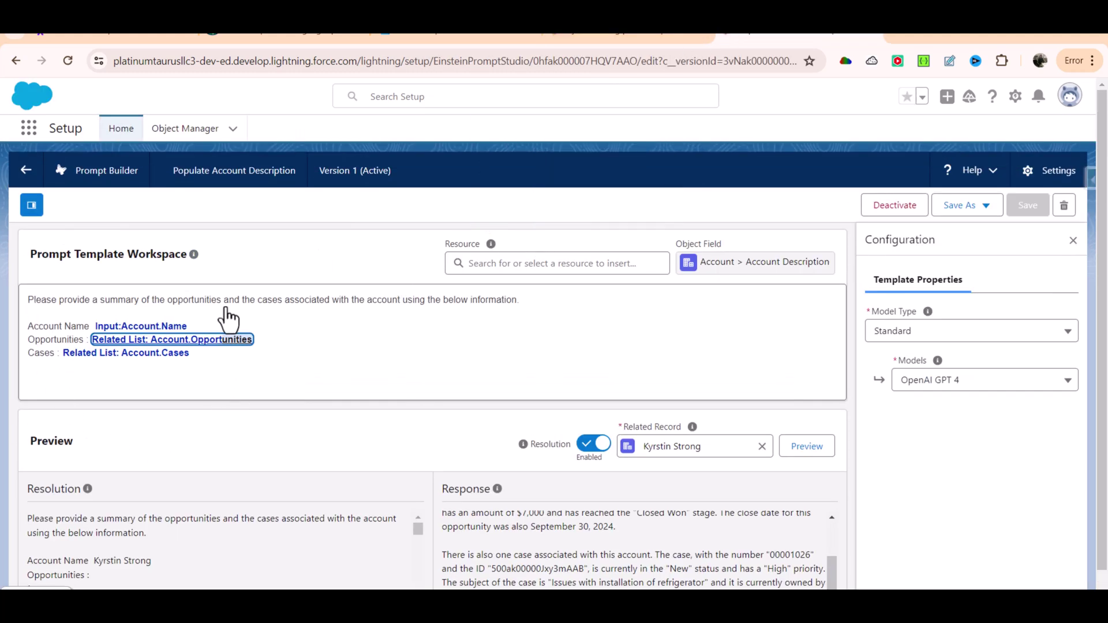
{"action": "left_click_drag", "start_coordinate": [35, 300], "coordinate": [520, 299]}
{"action": "left_click", "coordinate": [296, 375]}
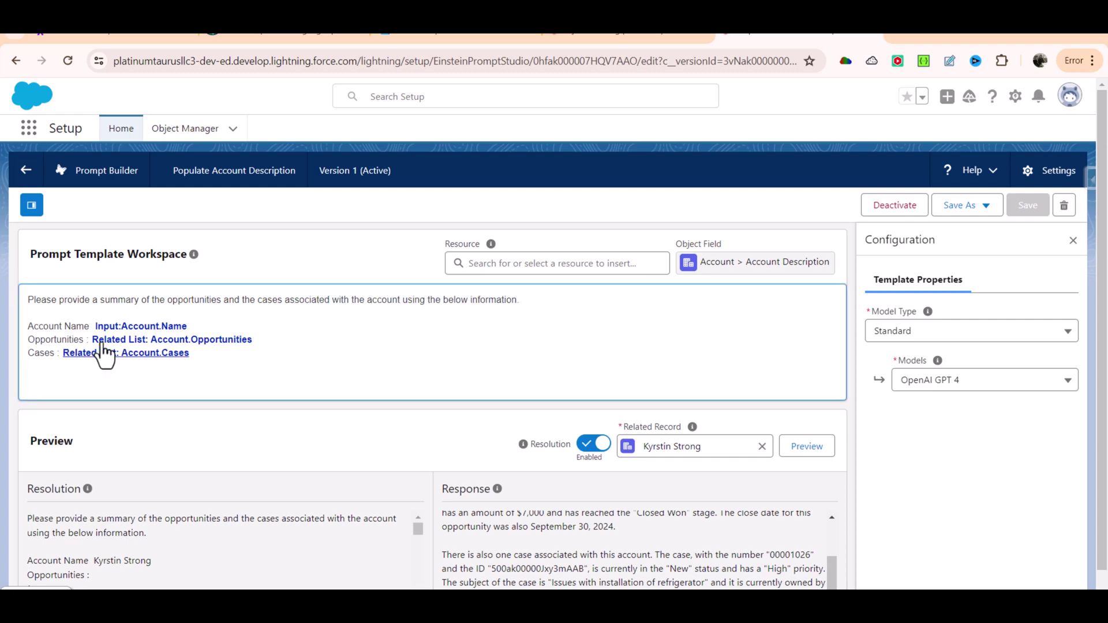
{"action": "left_click_drag", "start_coordinate": [128, 362], "coordinate": [15, 321]}
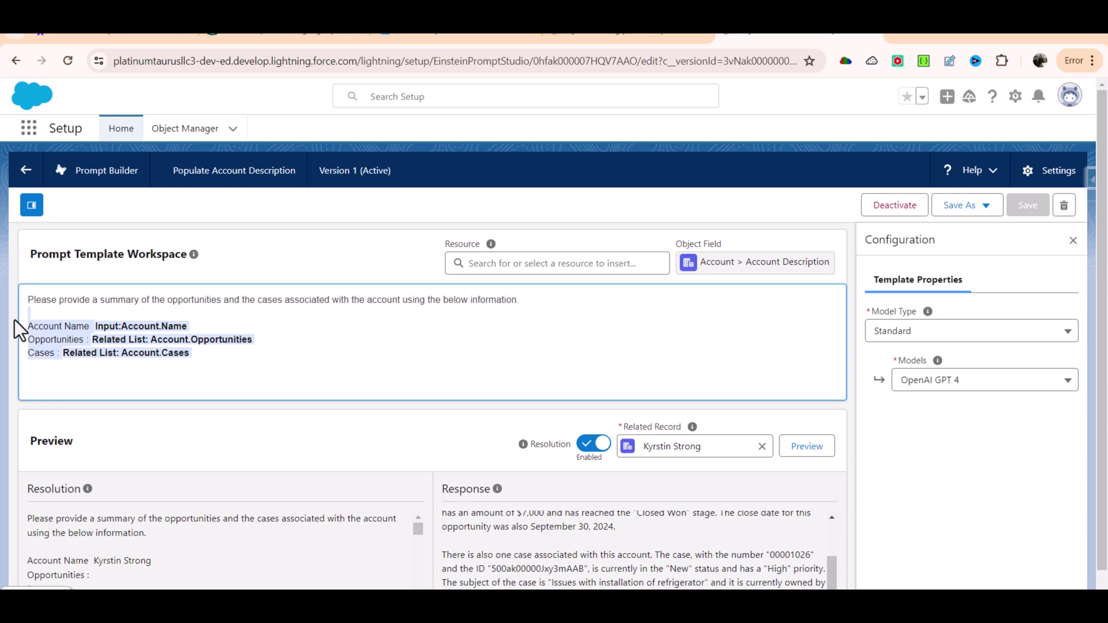